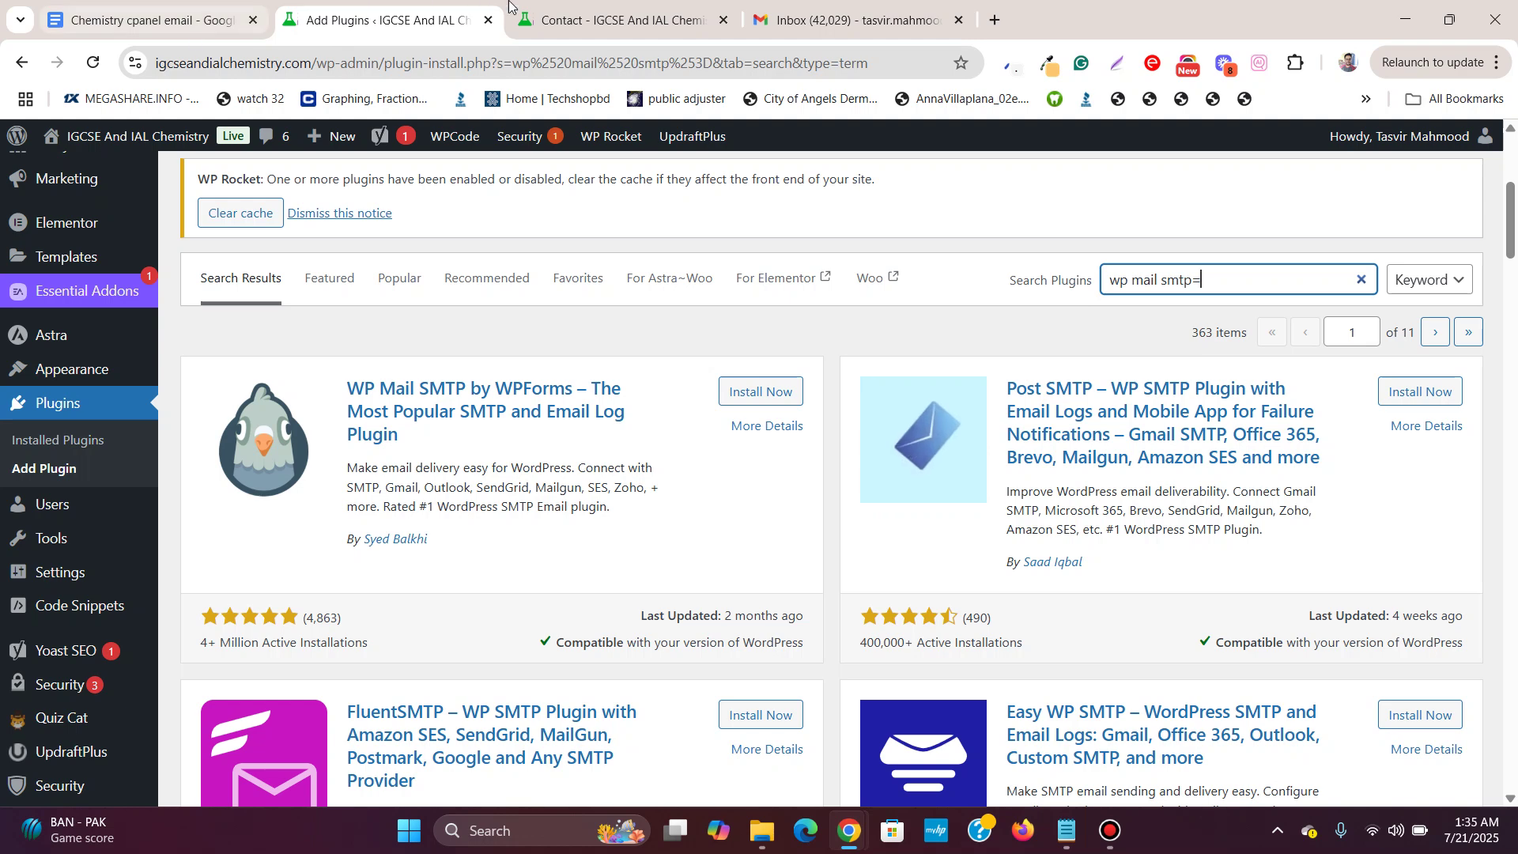
- On the site's contact page, autofill the Name and Email fields with saved values
left_click(554, 6)
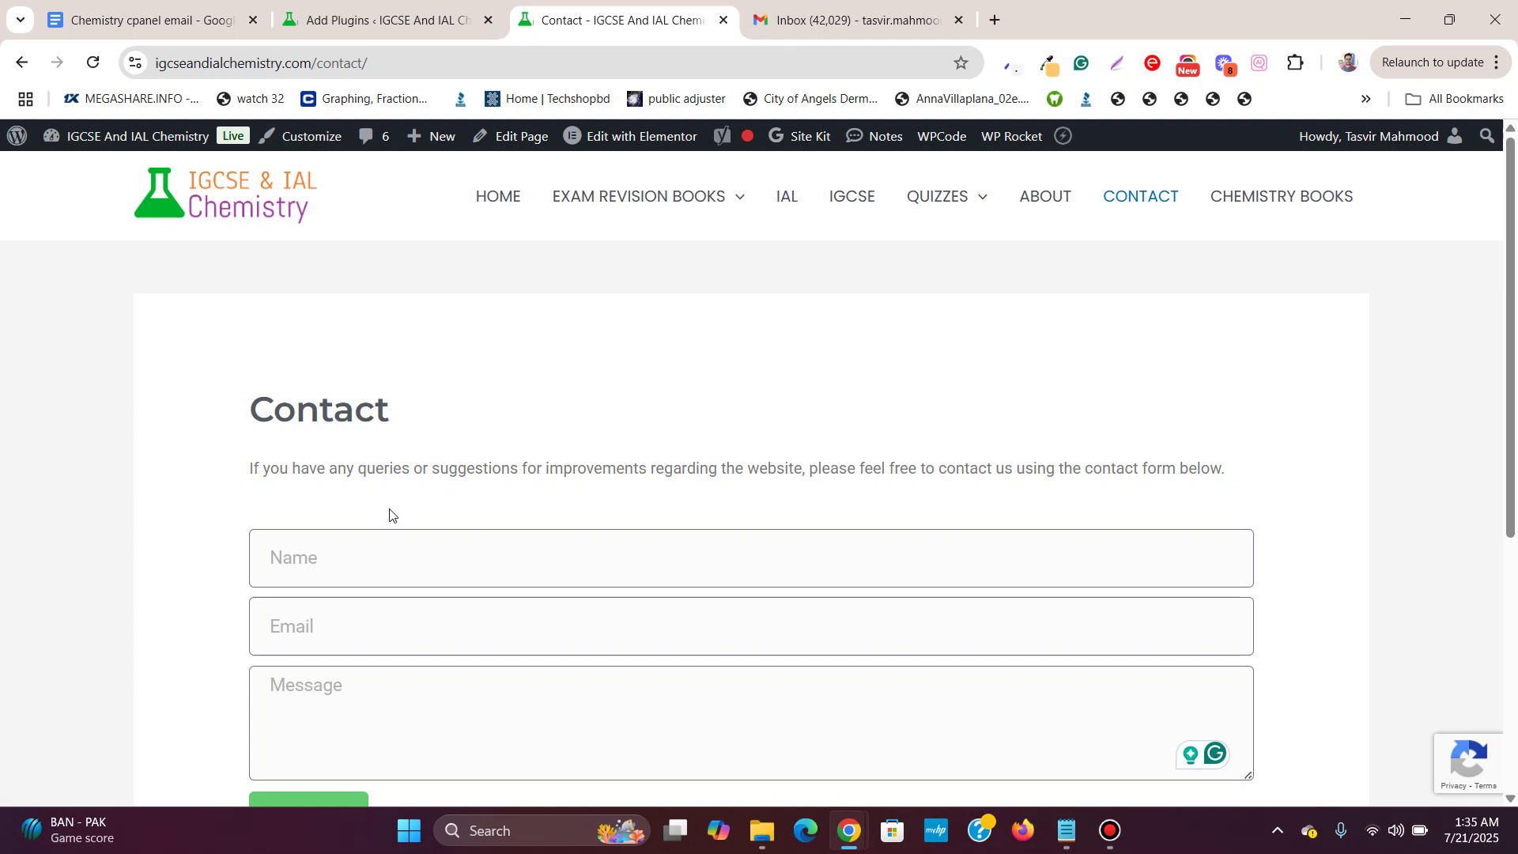
left_click(441, 576)
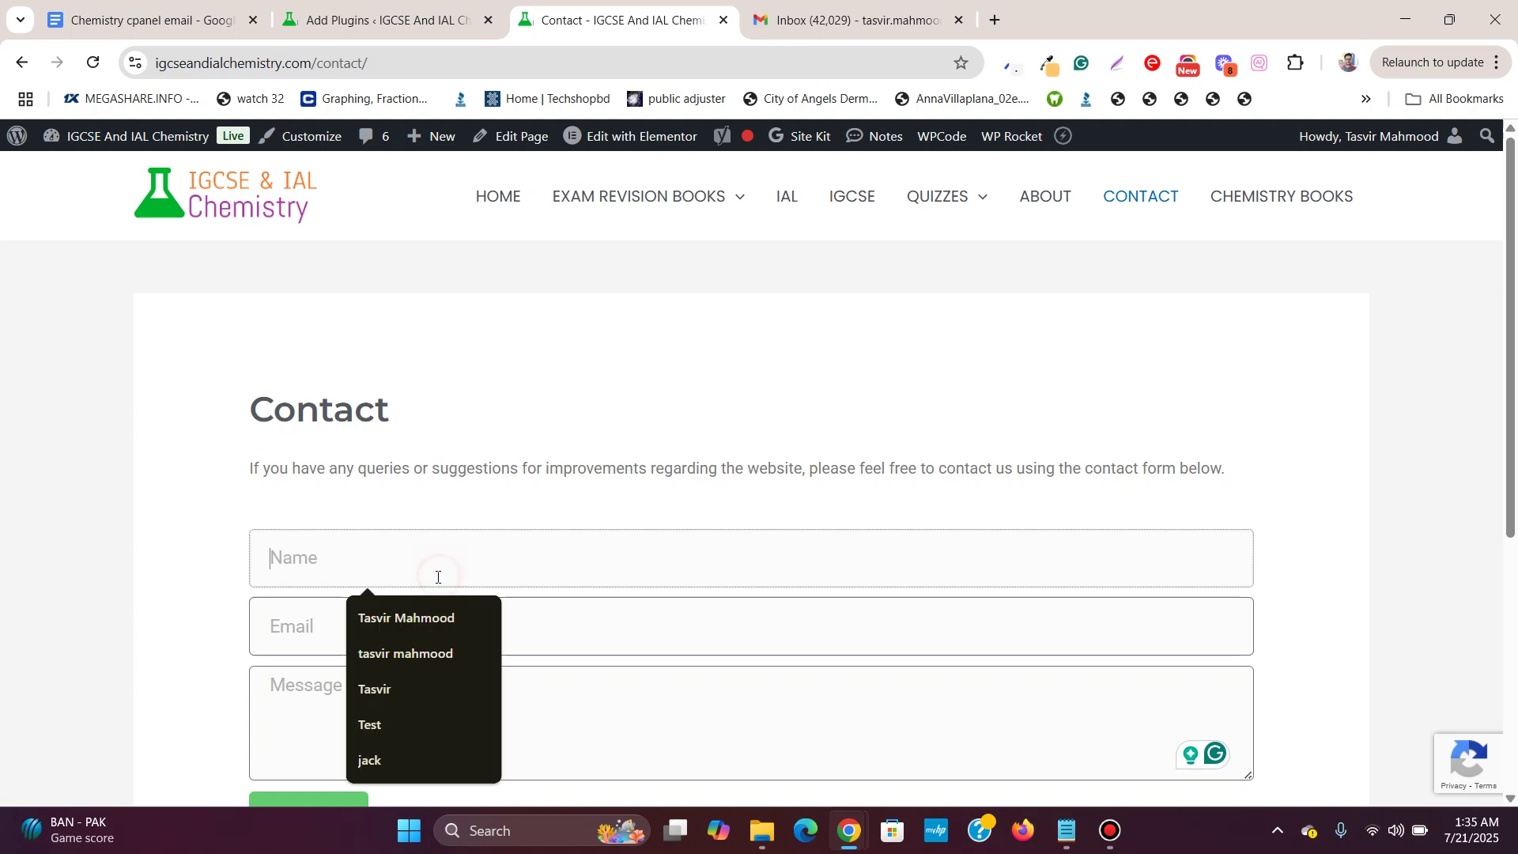
left_click(371, 619)
left_click(370, 621)
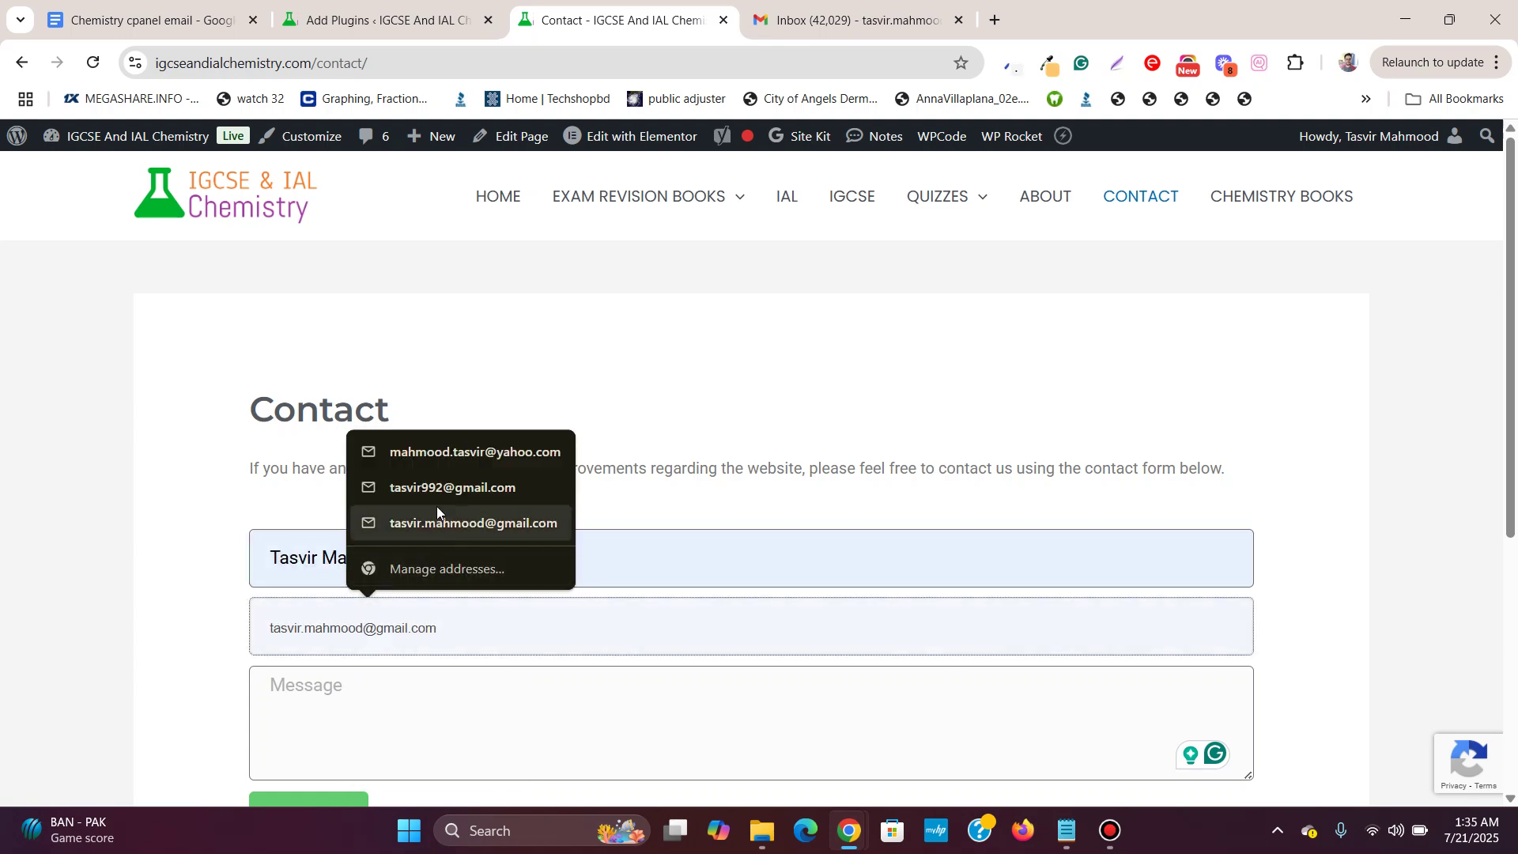
left_click(463, 449)
- Write 'Great website' in the Message box and submit the form
scroll(347, 644, "down", 1)
left_click(361, 615)
type("Gre")
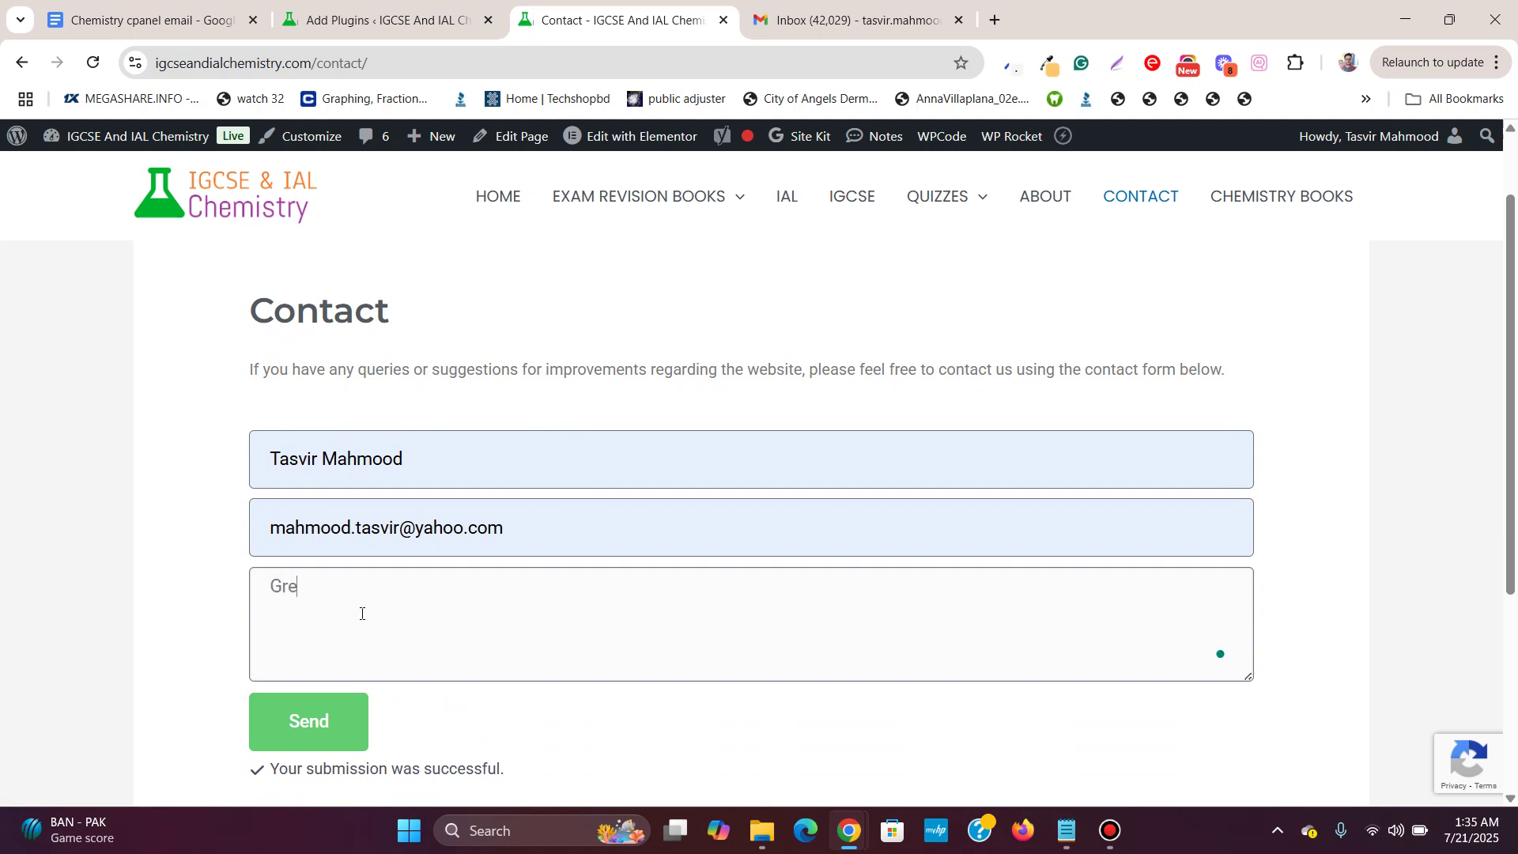
type("at website")
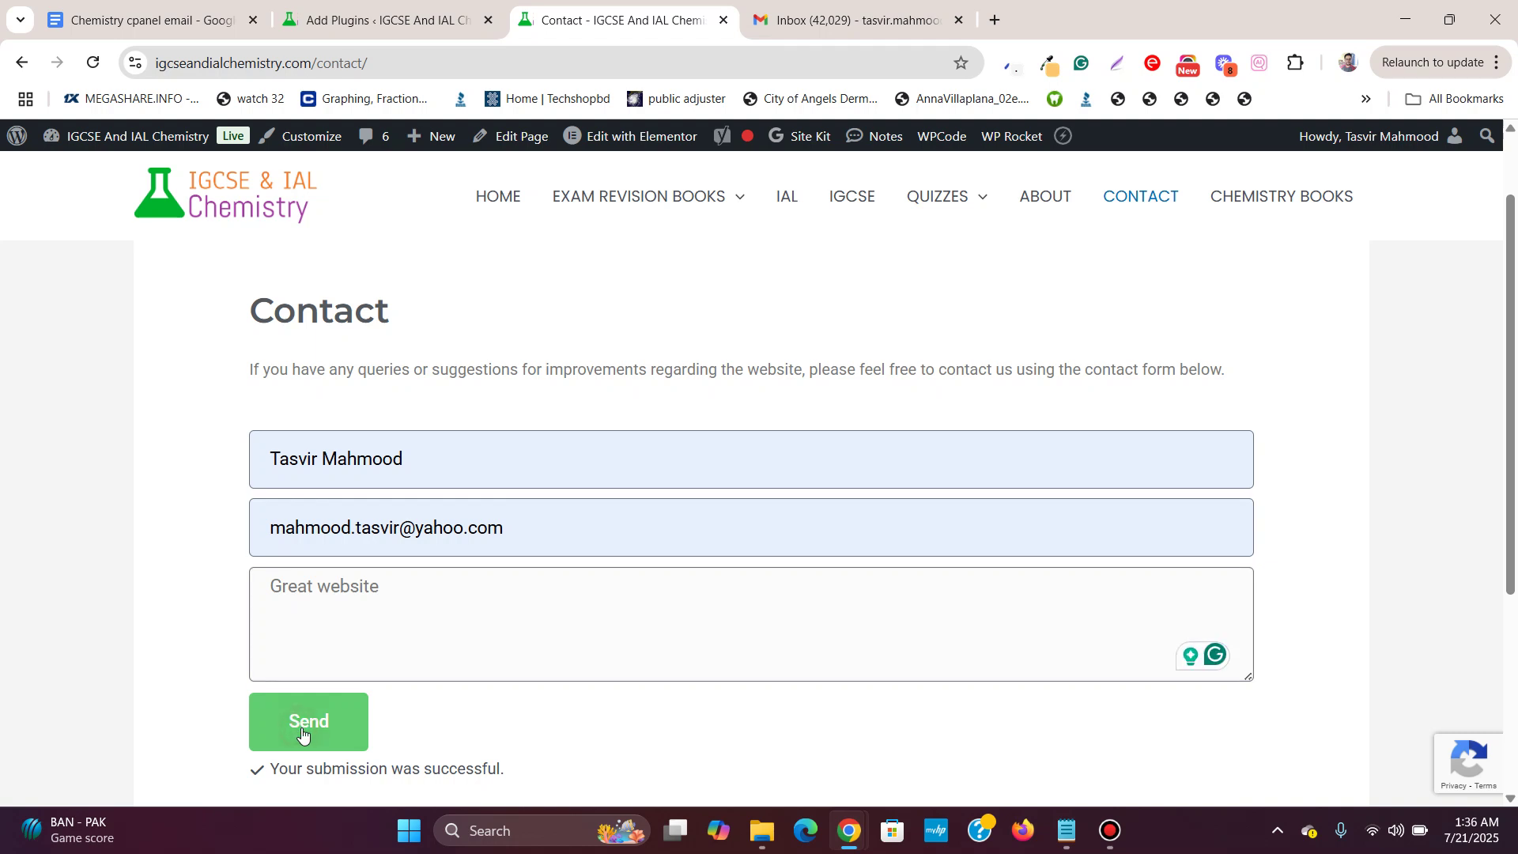
left_click(305, 723)
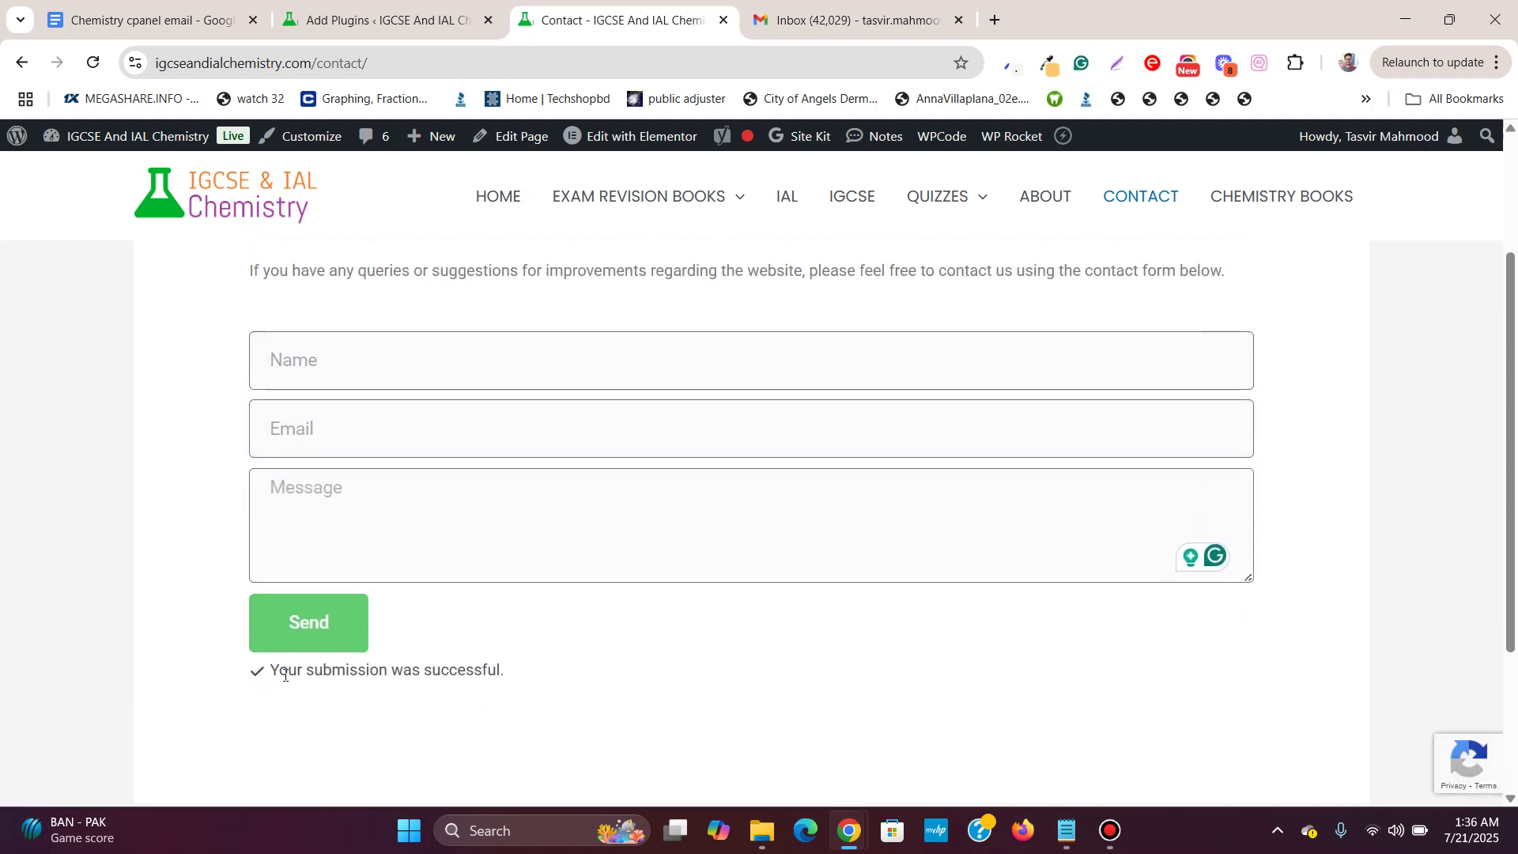
- Reload the Gmail inbox; the newest message is only a Softaculous WordPress 6.7 upgrade notice
left_click(840, 12)
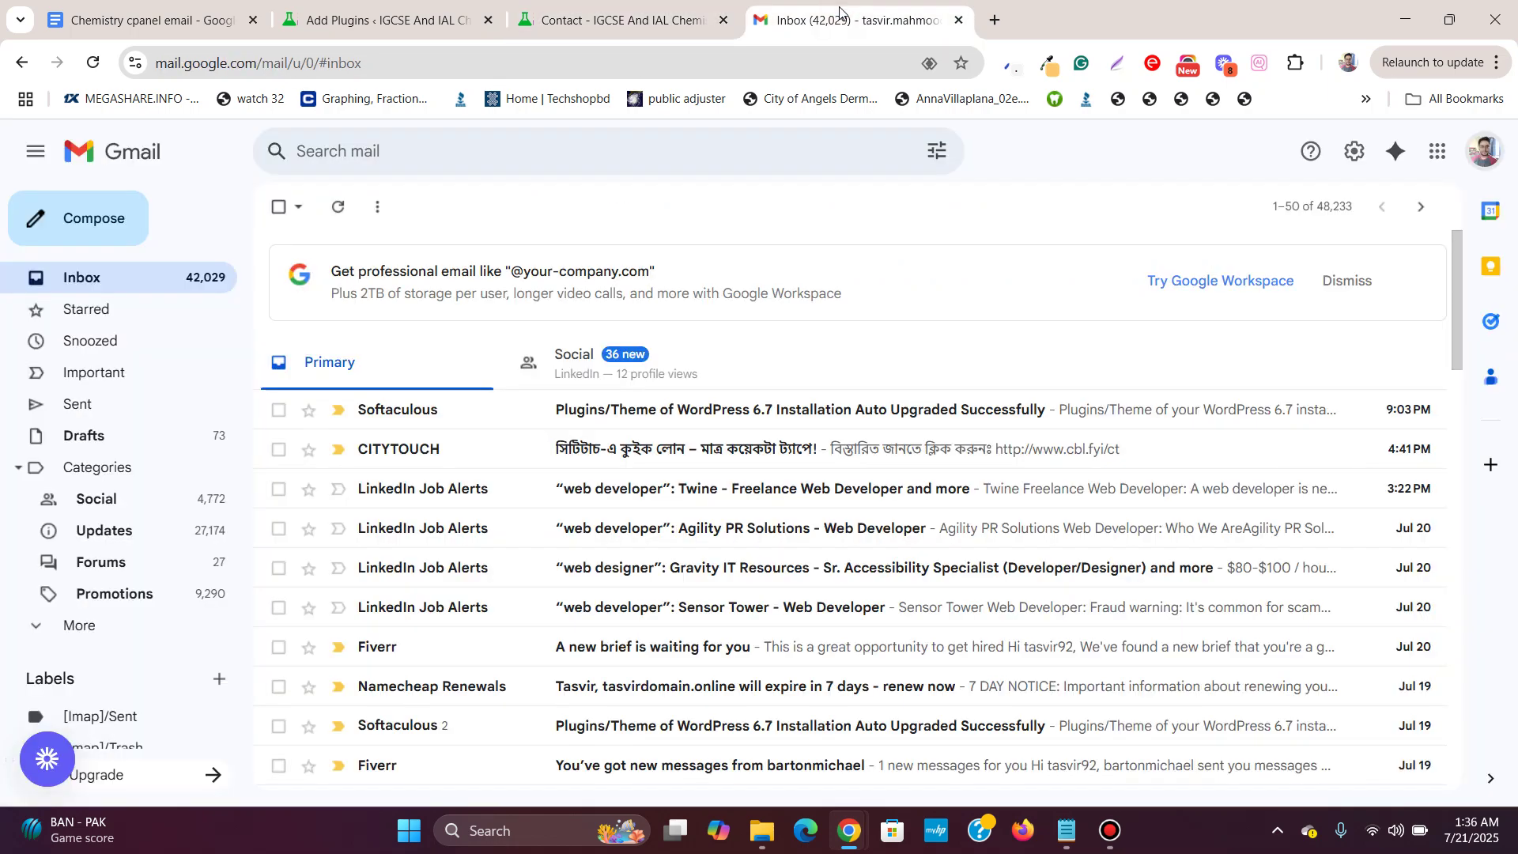
left_click(90, 69)
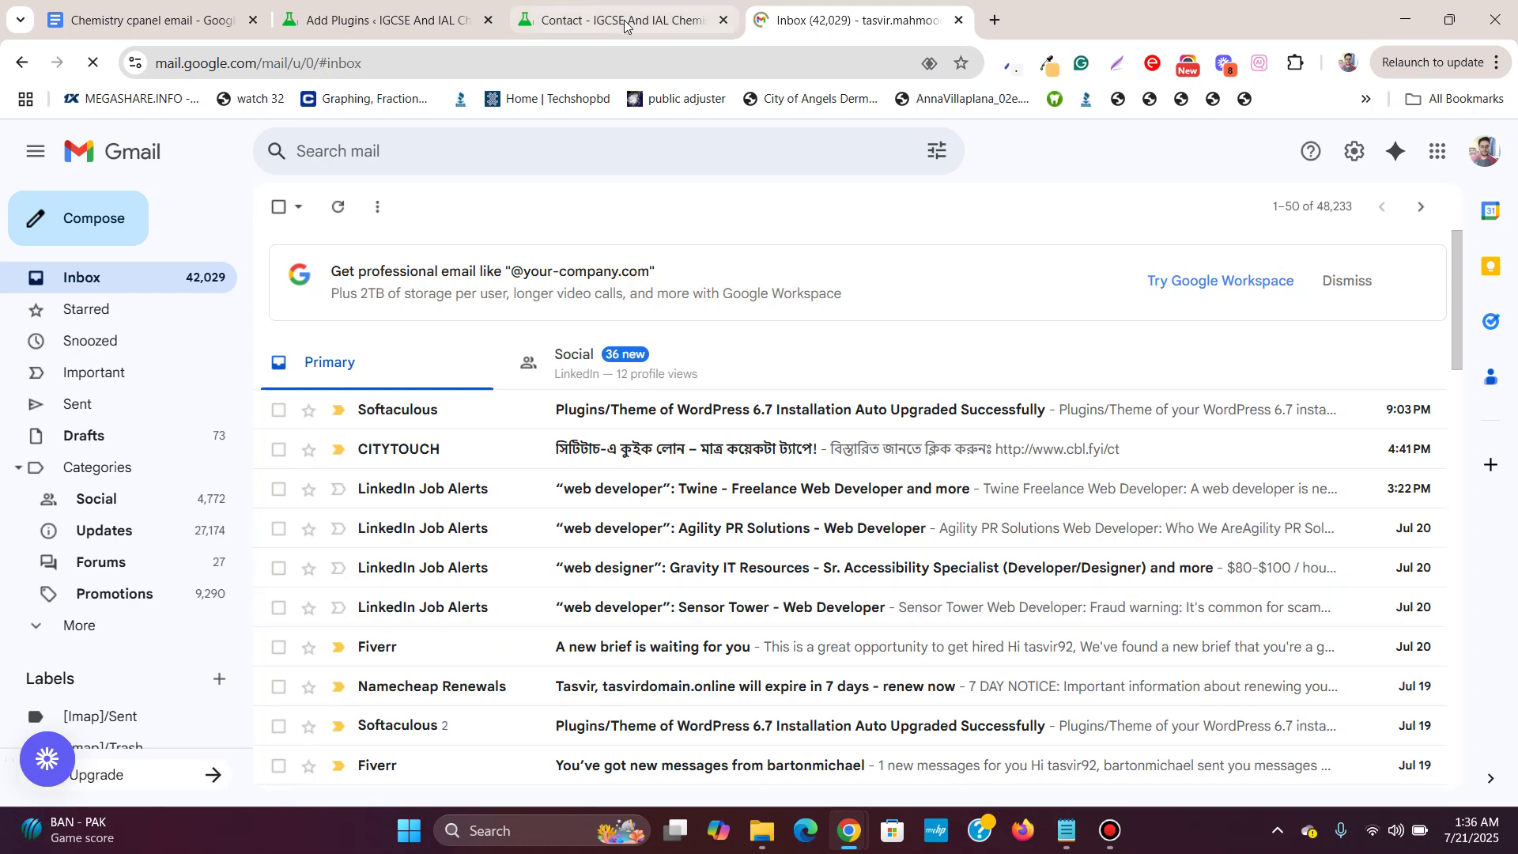
mouse_move(625, 27)
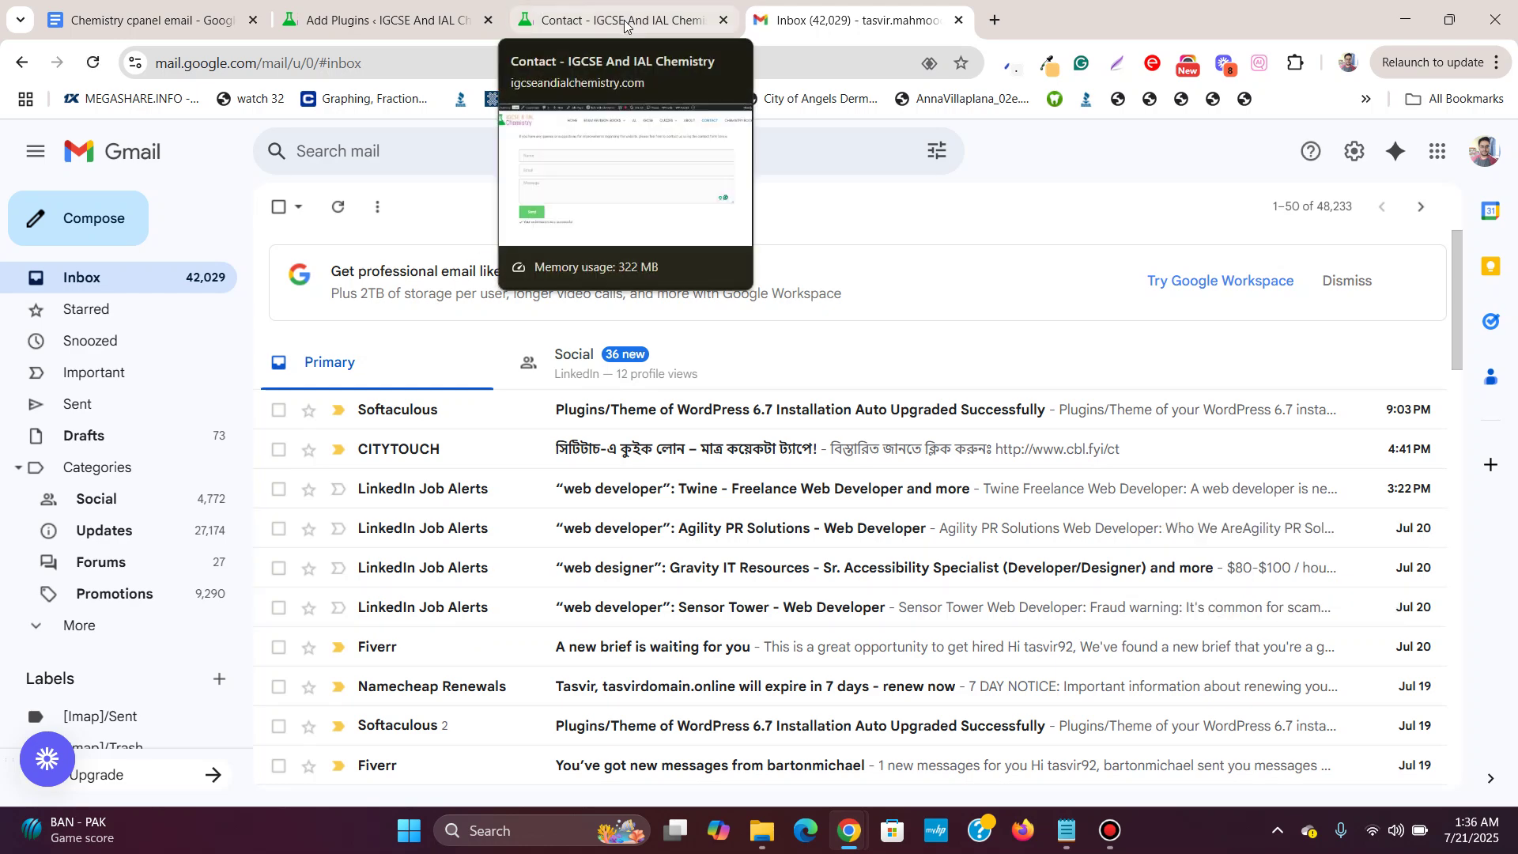
- Go back to the plugin search results and install WP Mail SMTP by WPForms
left_click(625, 26)
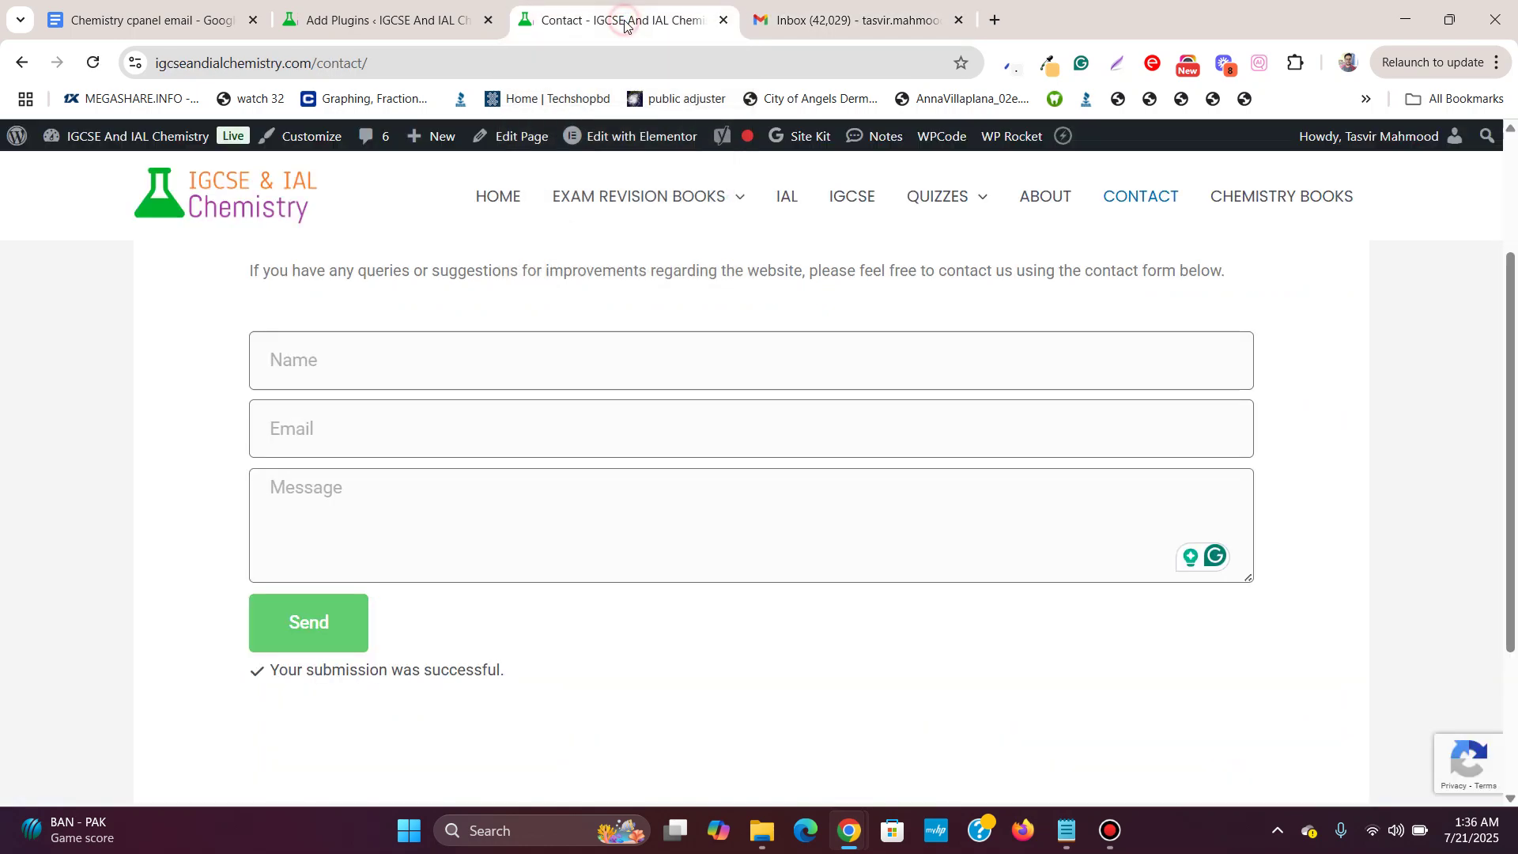
left_click(393, 30)
scroll(908, 229, "up", 6)
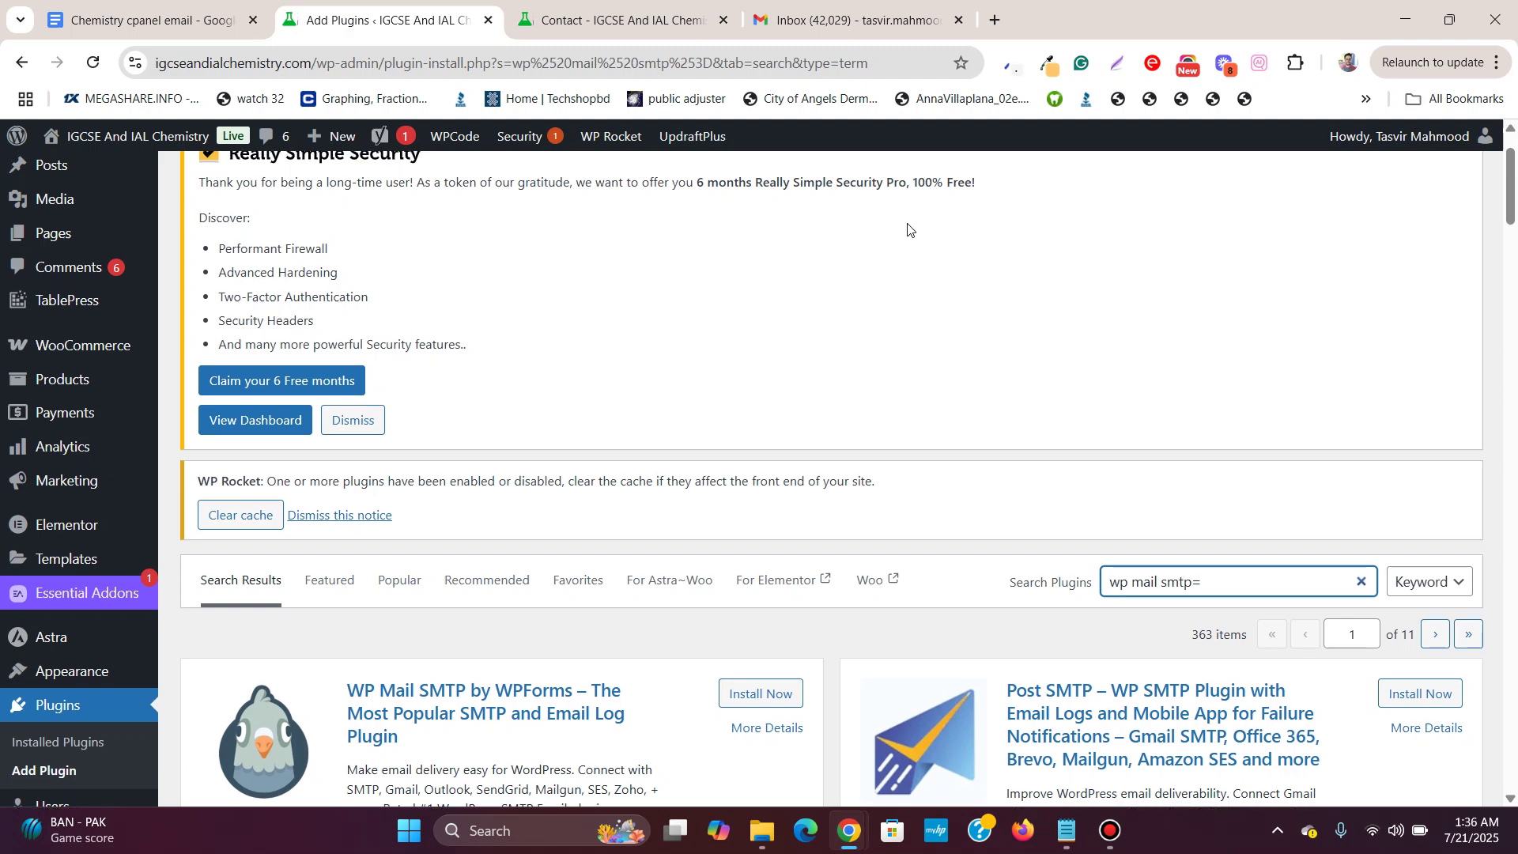
scroll(907, 229, "down", 5)
scroll(907, 229, "down", 1)
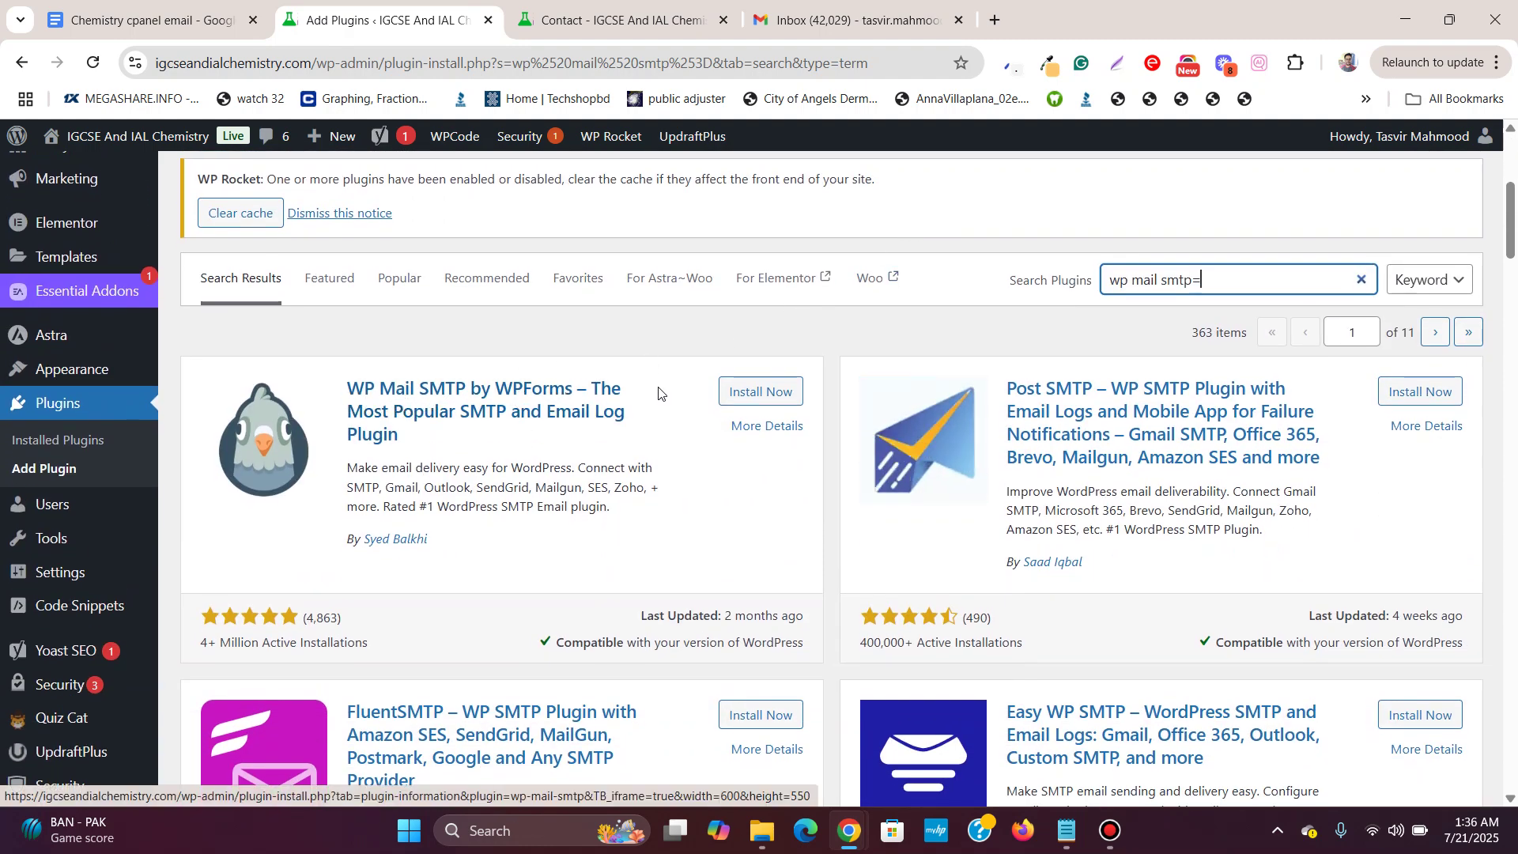
left_click(744, 394)
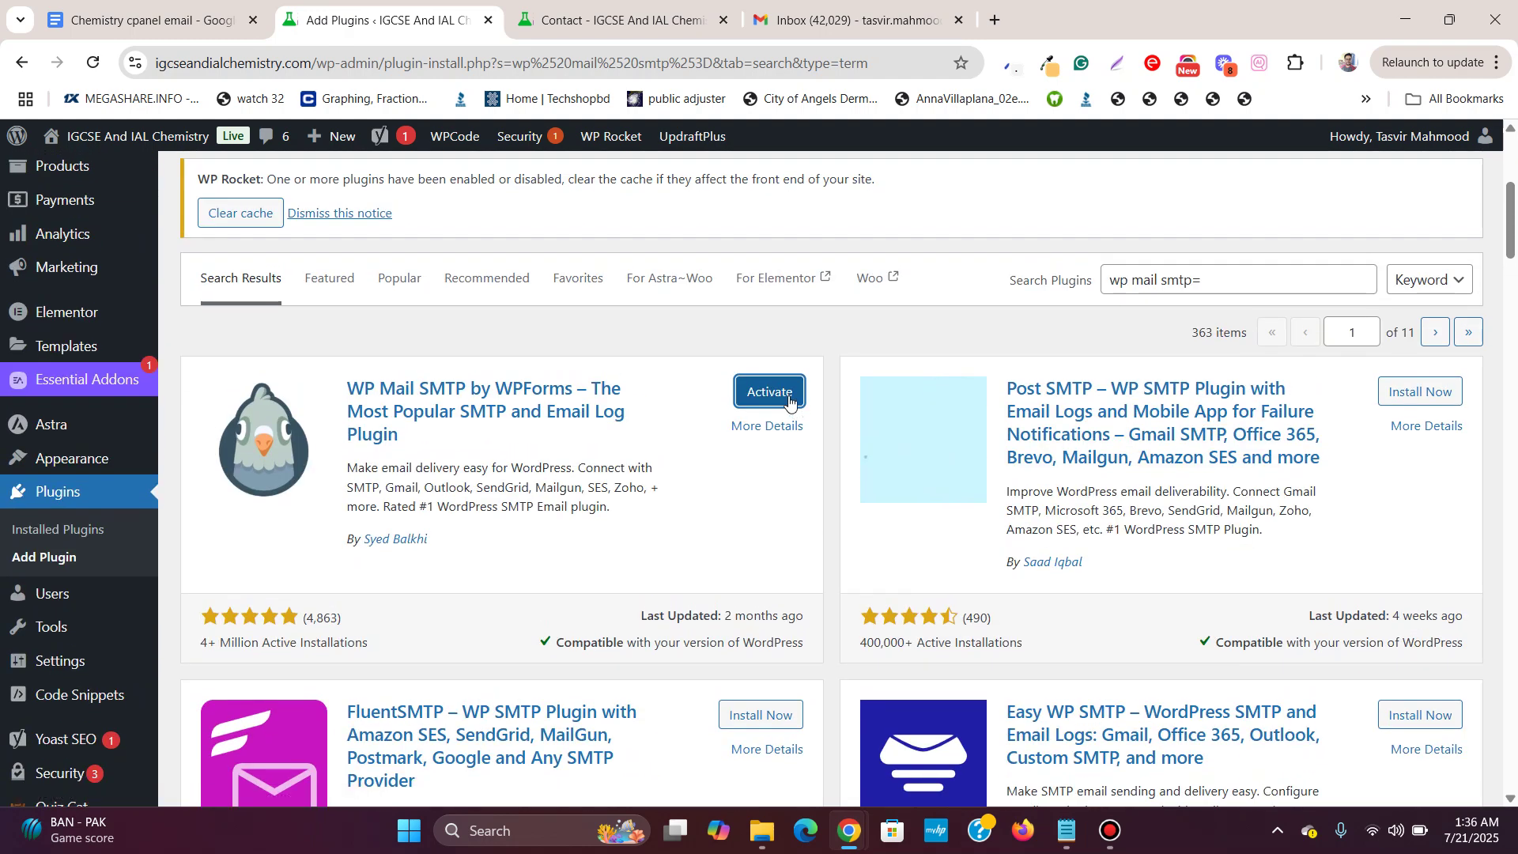
- Activate WP Mail SMTP, start its setup wizard, and skip the data import step
left_click(788, 395)
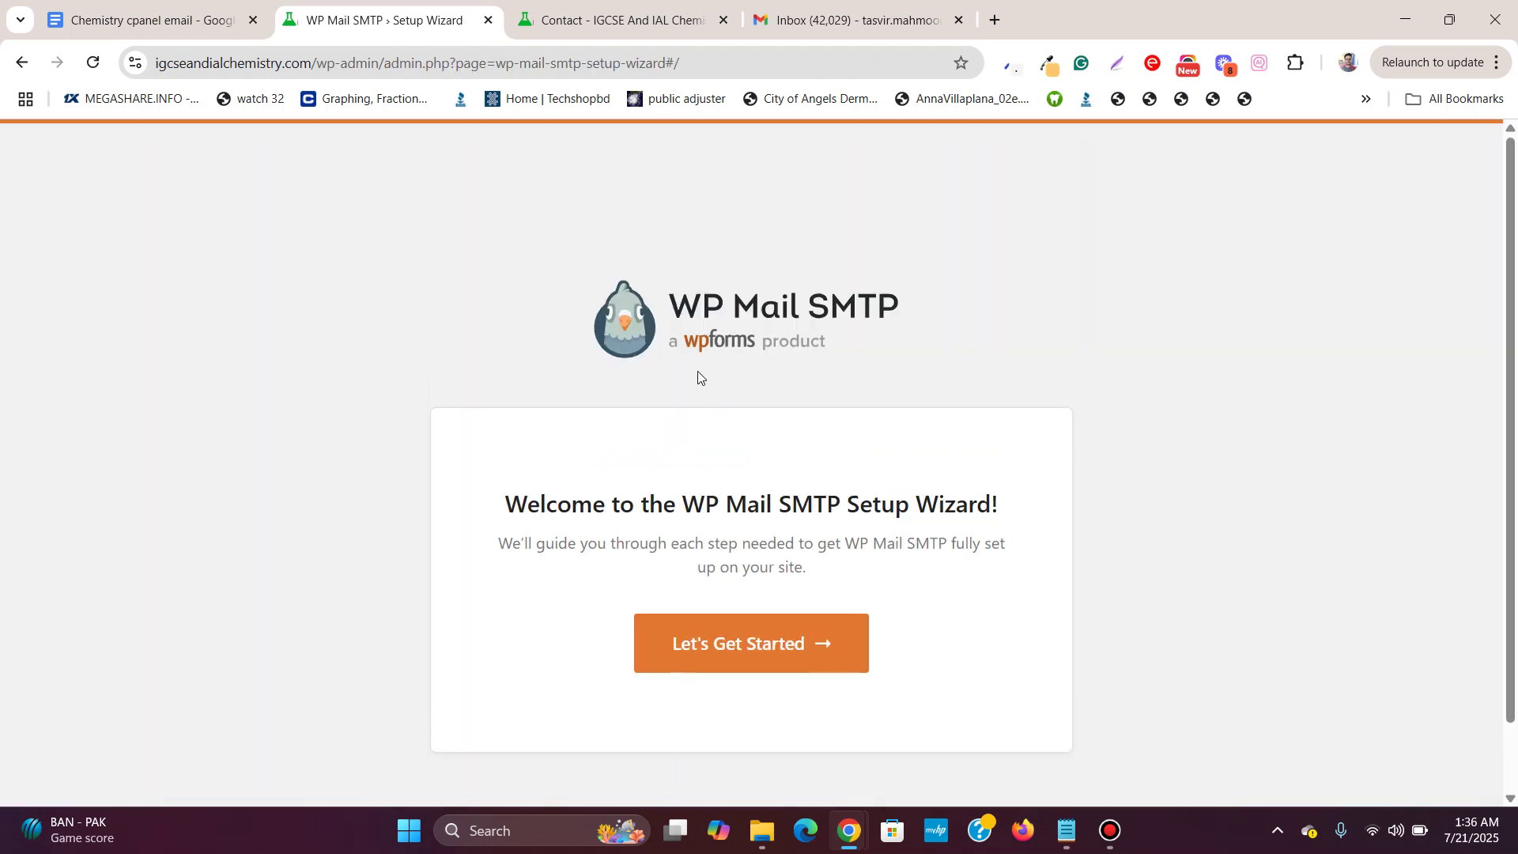
left_click(767, 670)
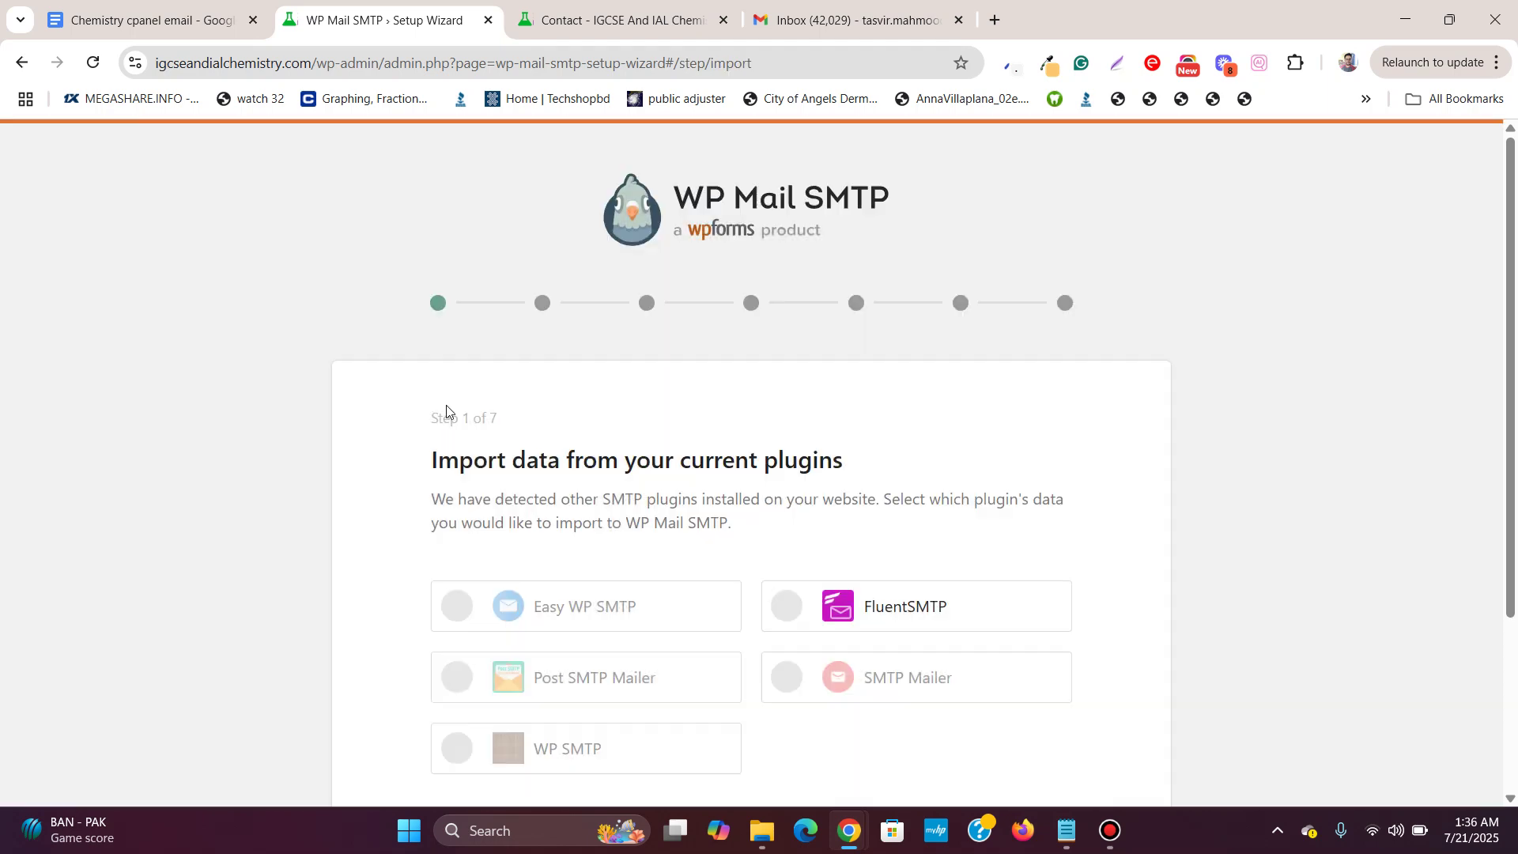
scroll(446, 405, "down", 3)
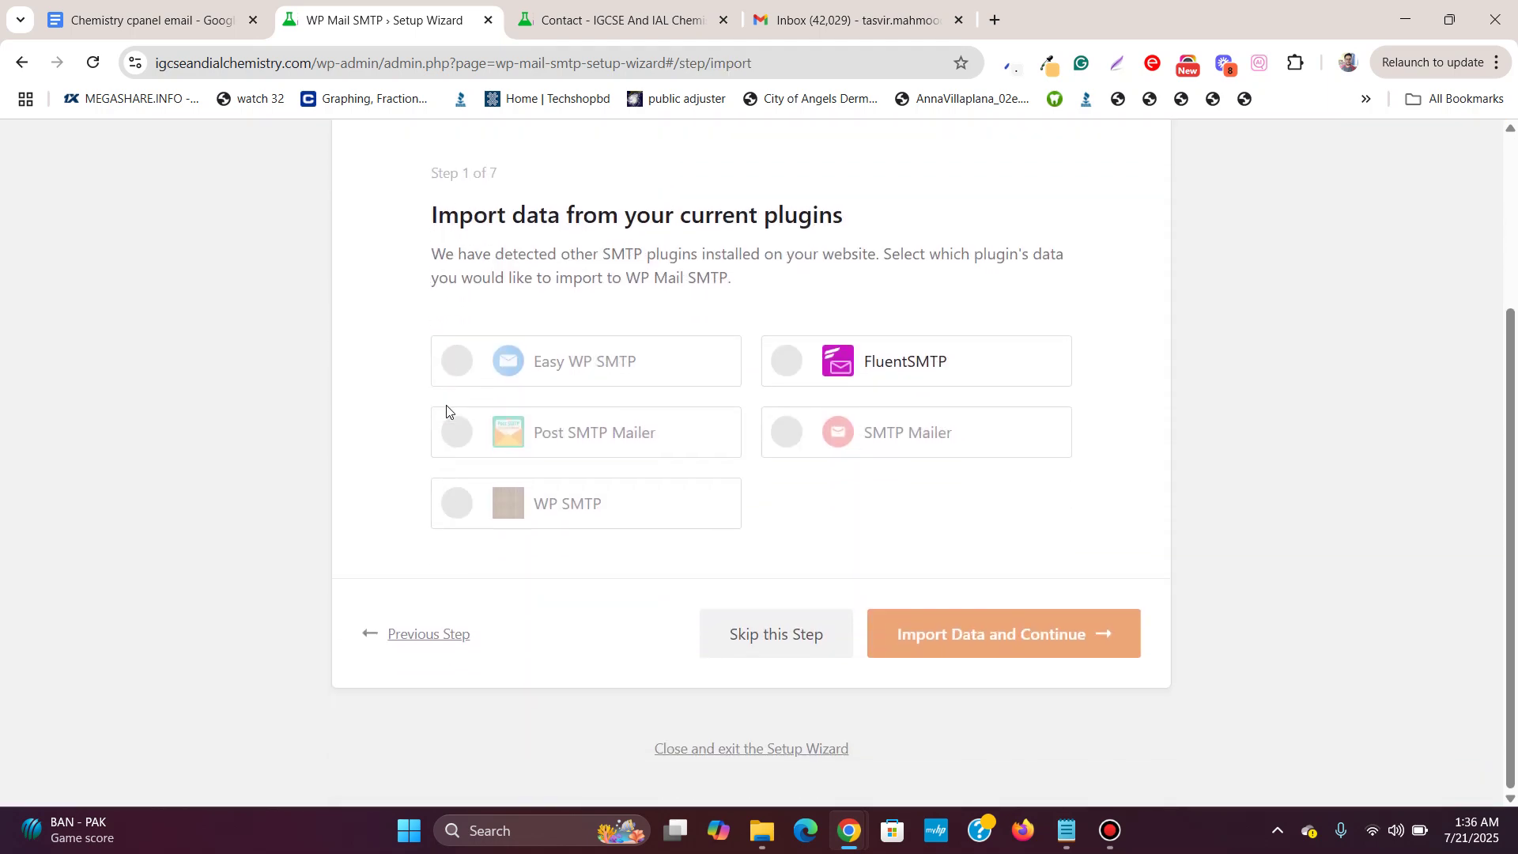
scroll(445, 410, "up", 3)
scroll(449, 410, "down", 3)
left_click(790, 636)
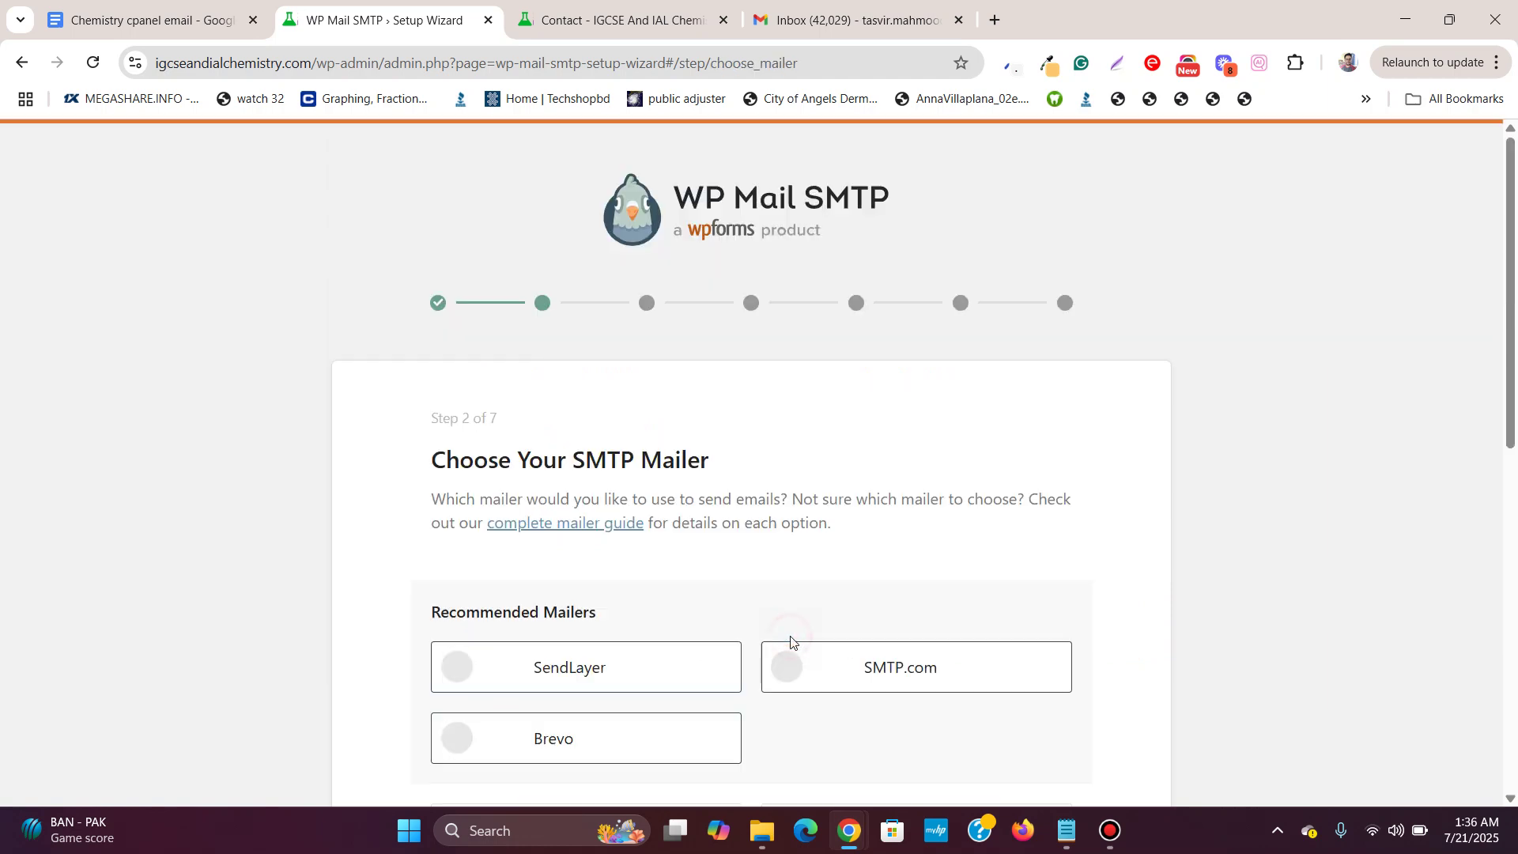
- Select Other SMTP as the mailer in step 2 of the wizard
scroll(609, 380, "down", 2)
scroll(583, 380, "up", 1)
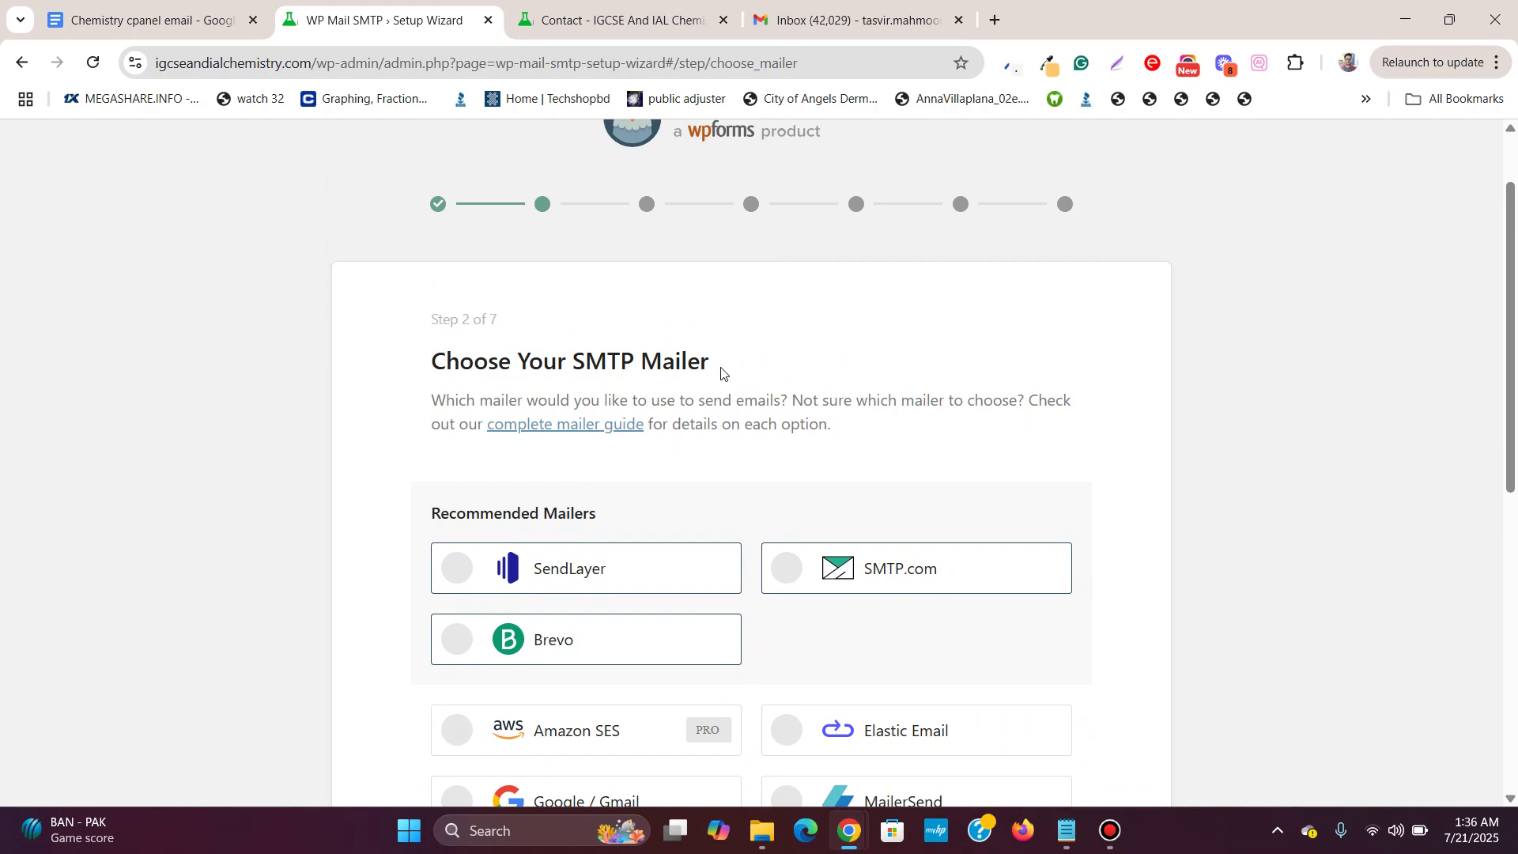
scroll(721, 371, "down", 6)
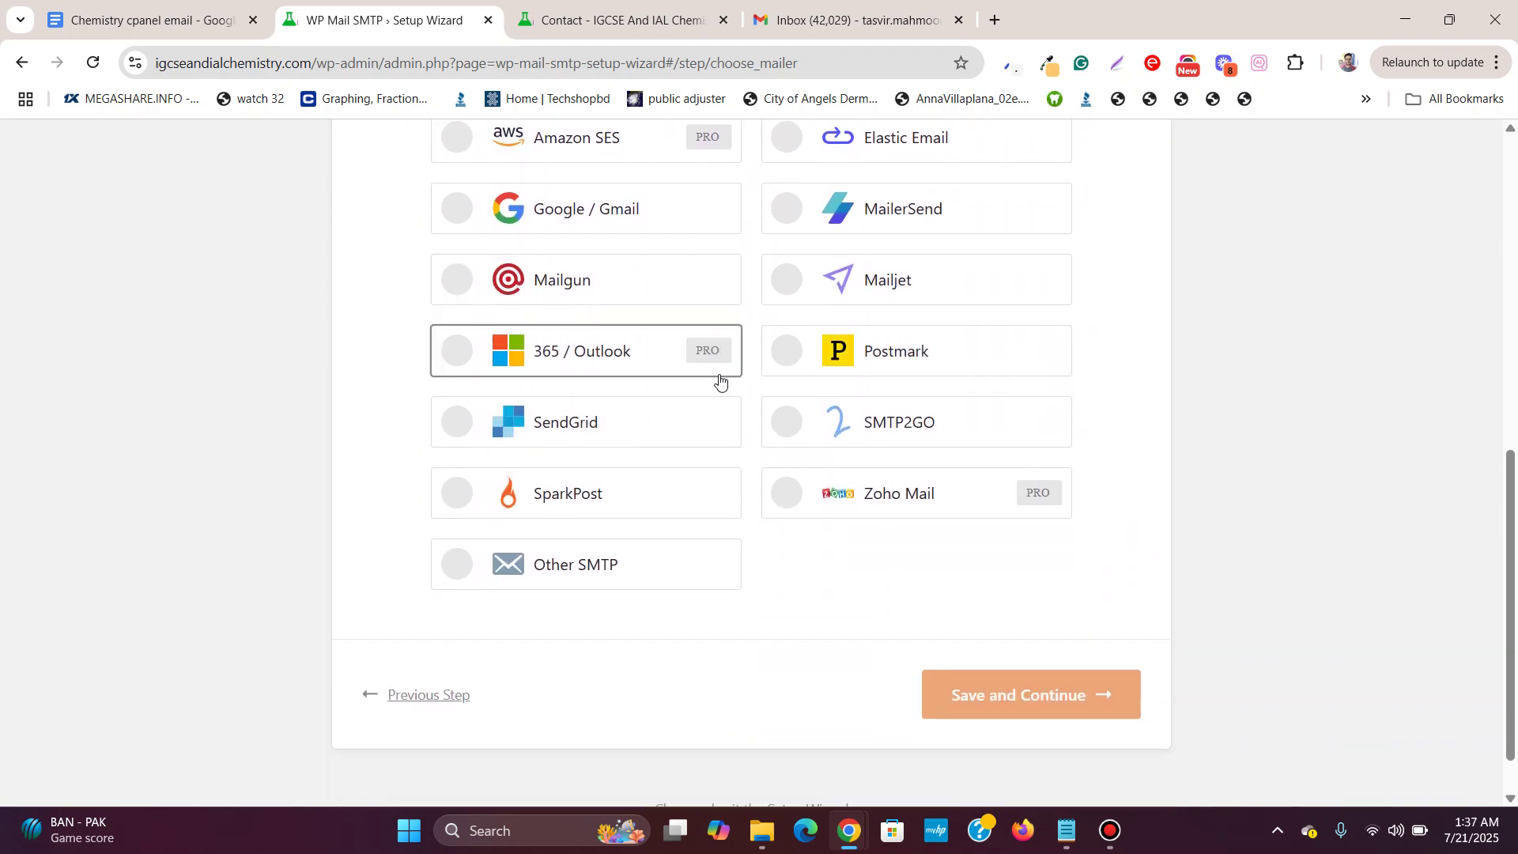
left_click(453, 570)
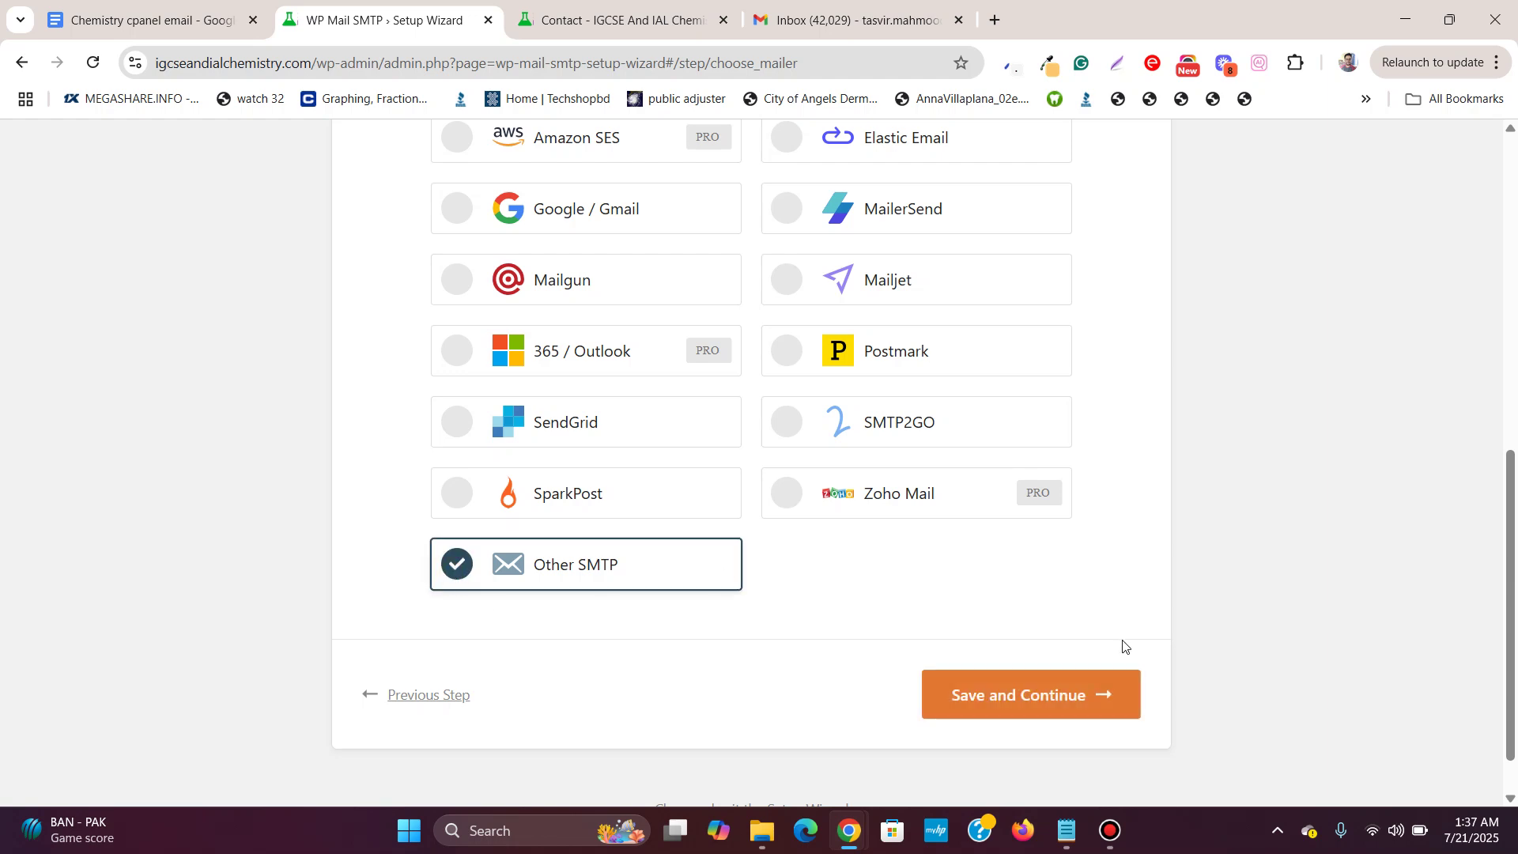
- Continue to Configure Mailer Settings, with TLS and port 587 preset, after rechecking the contact page
left_click(1065, 697)
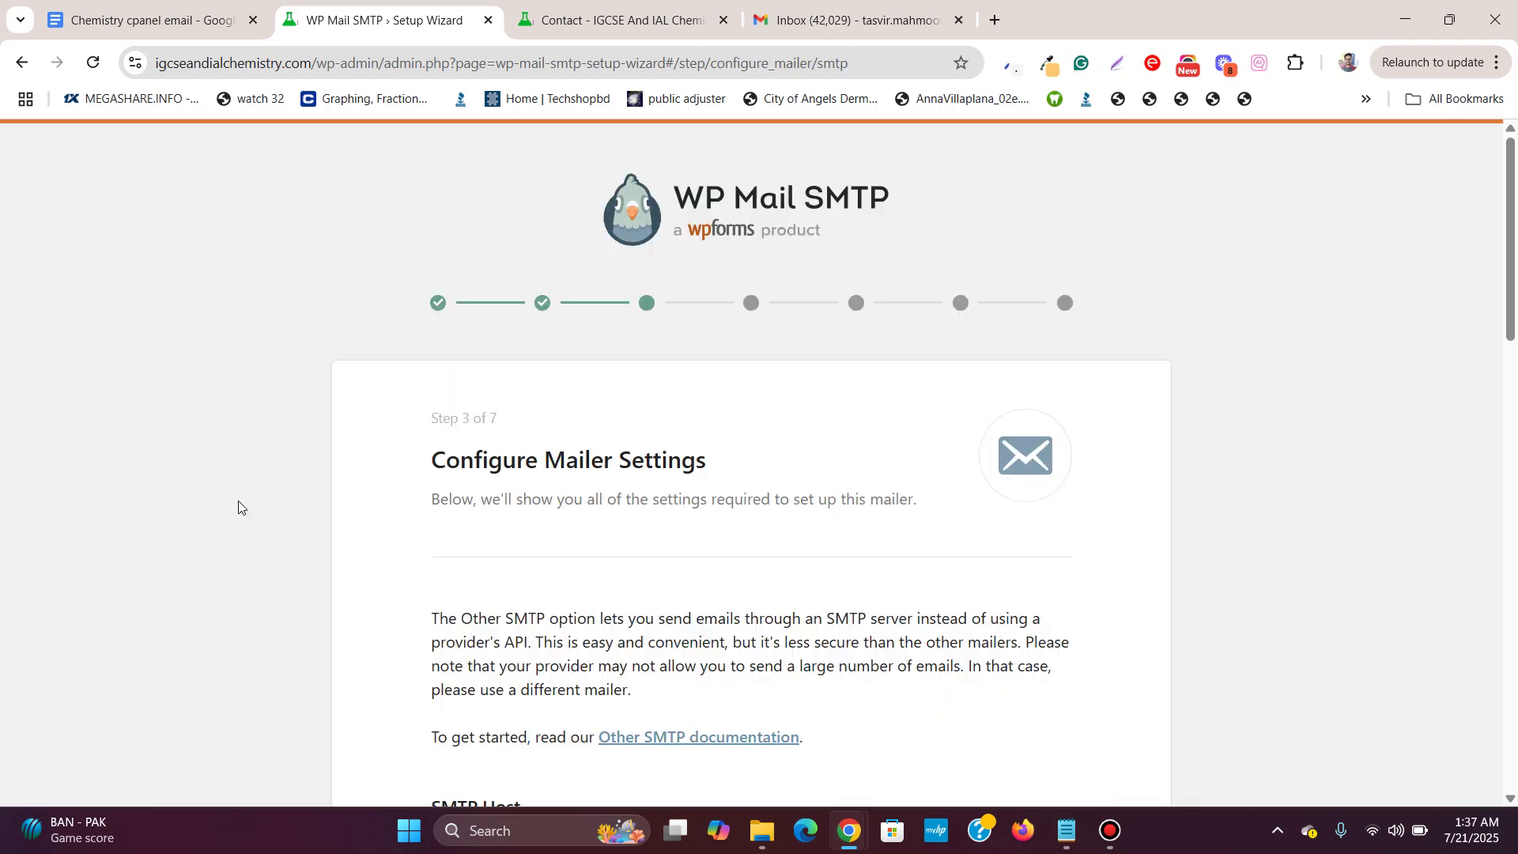
scroll(239, 507, "down", 6)
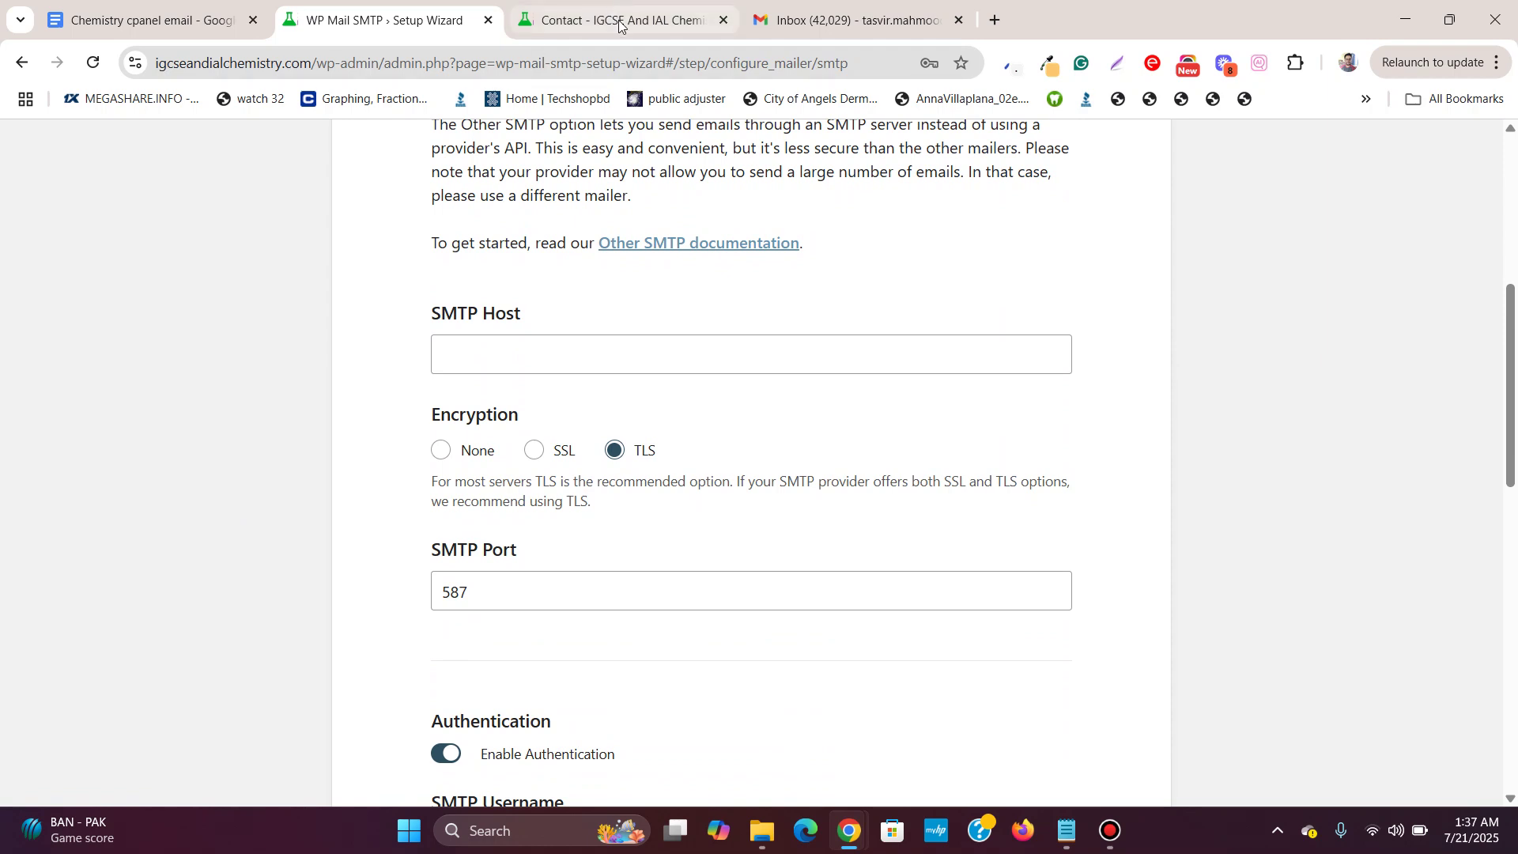
mouse_move(619, 24)
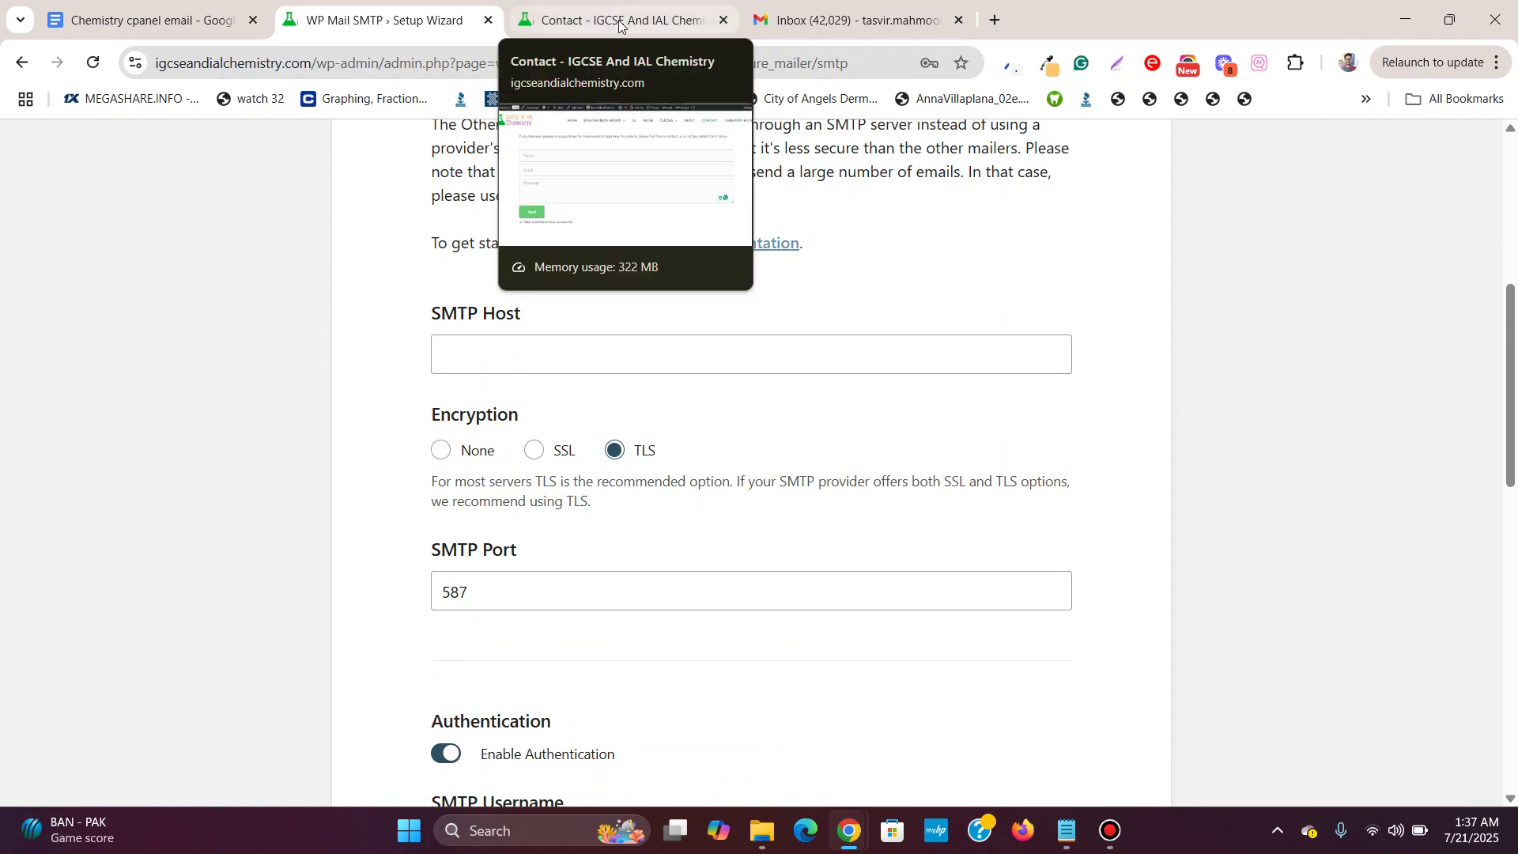
left_click(619, 23)
scroll(443, 353, "up", 3)
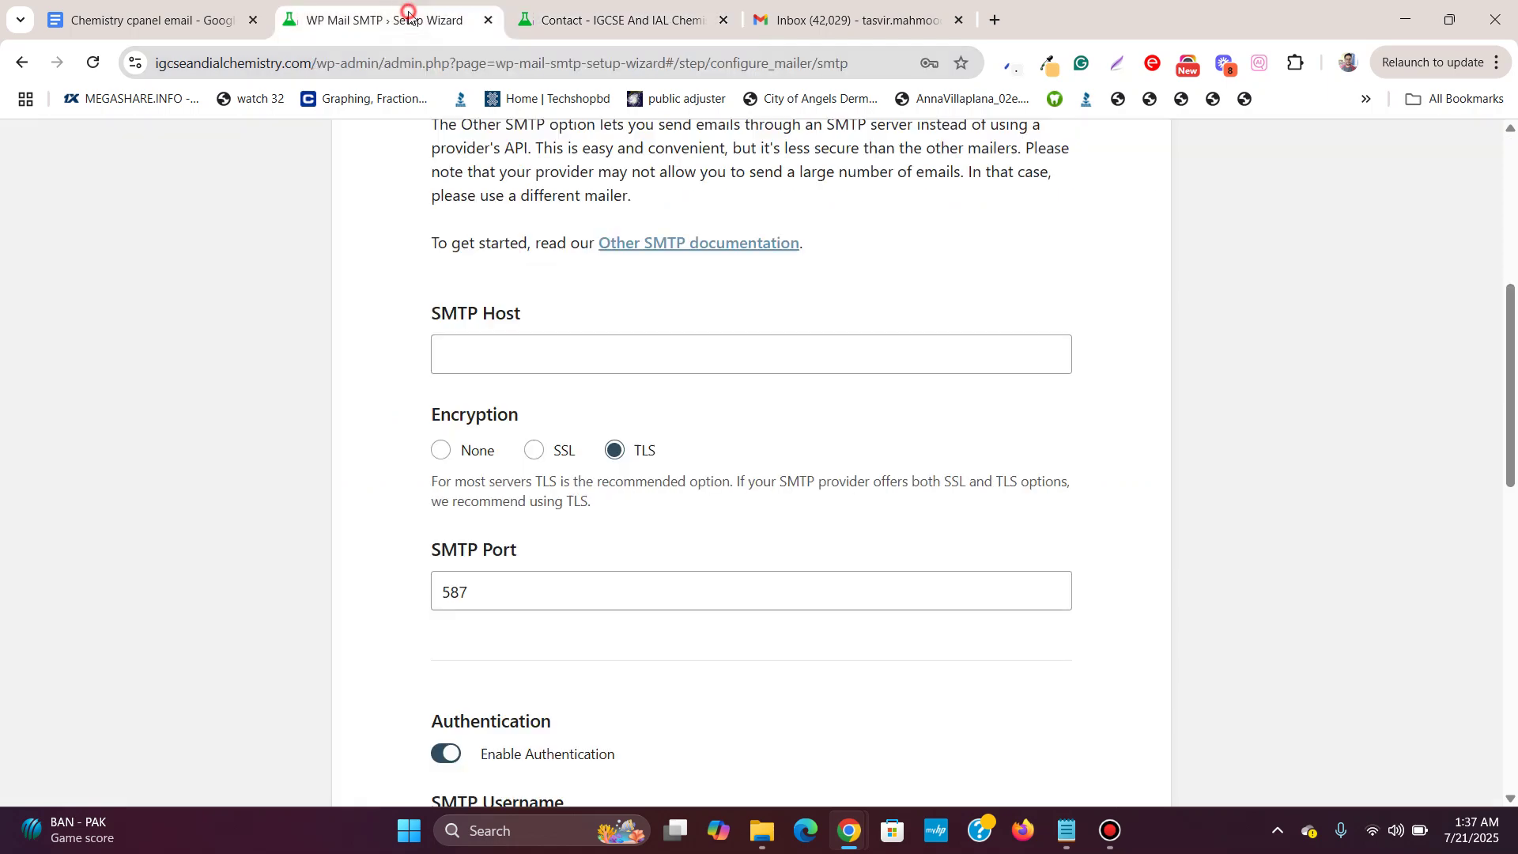
left_click(415, 16)
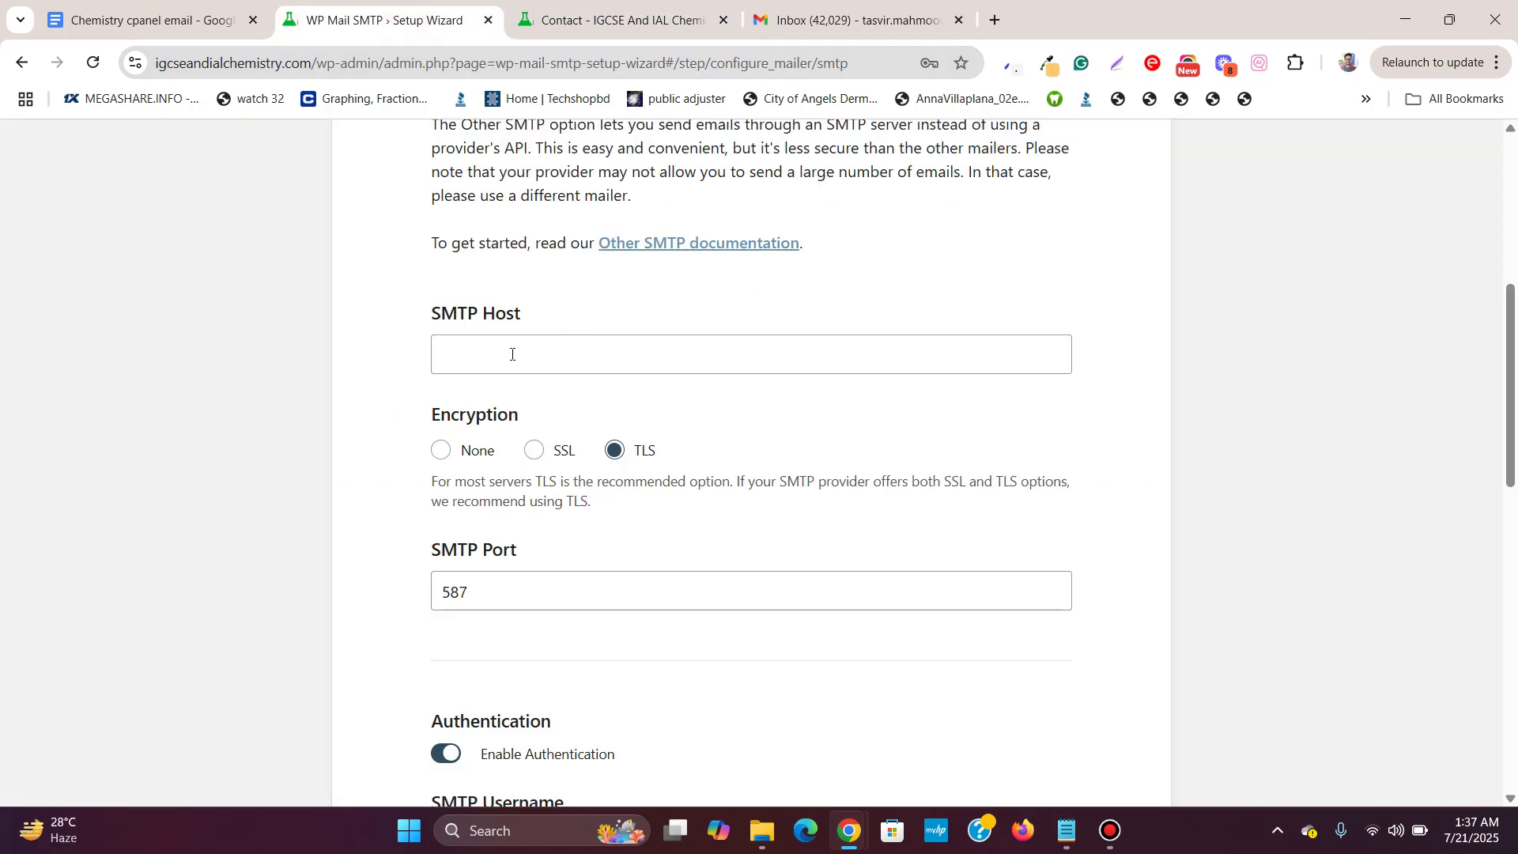
left_click(639, 29)
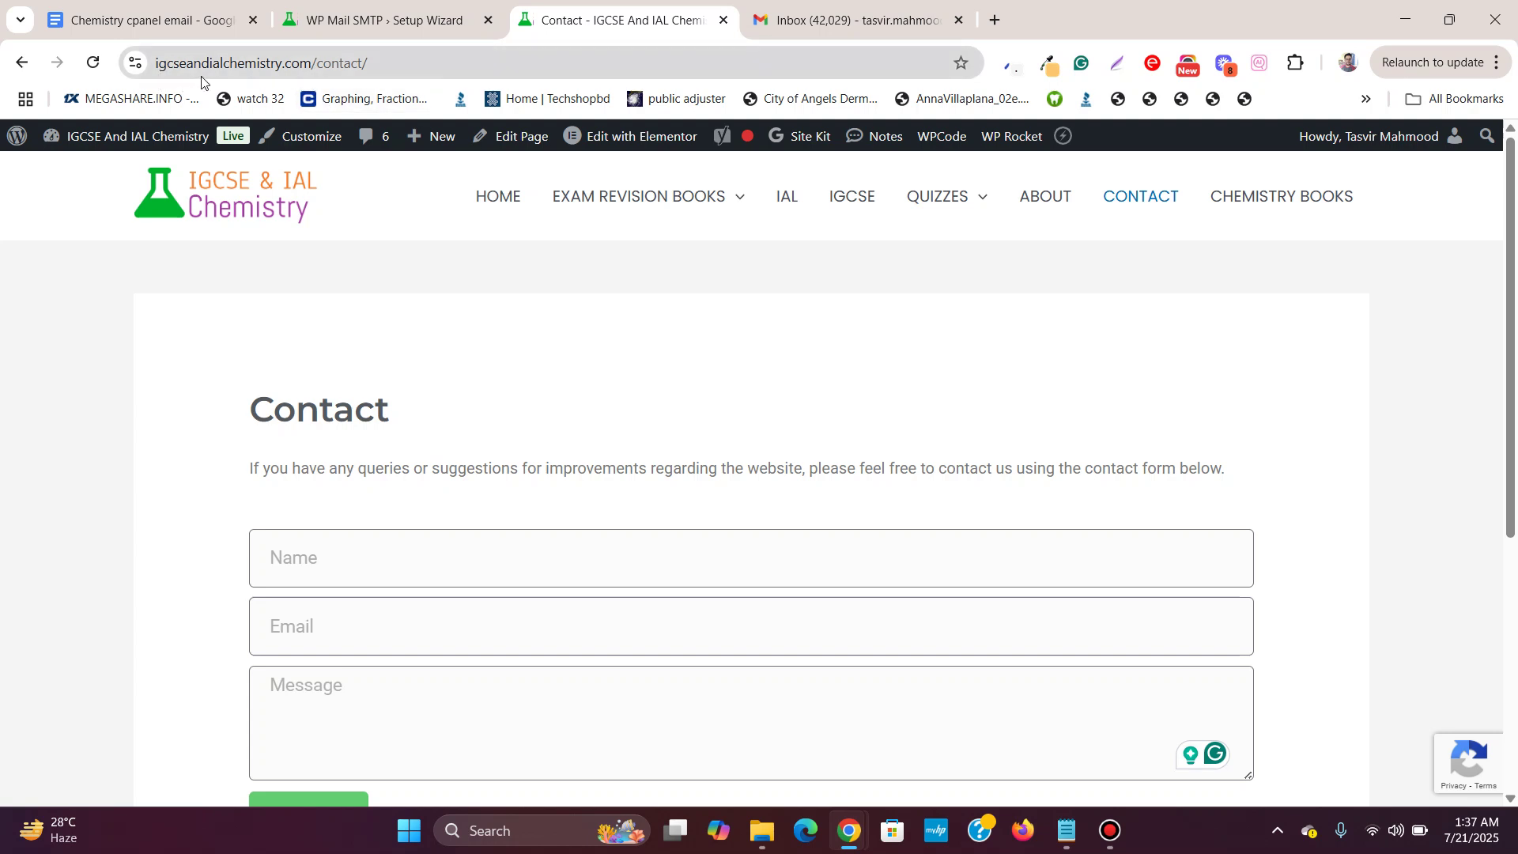
left_click(395, 18)
scroll(706, 253, "up", 1)
scroll(708, 248, "down", 3)
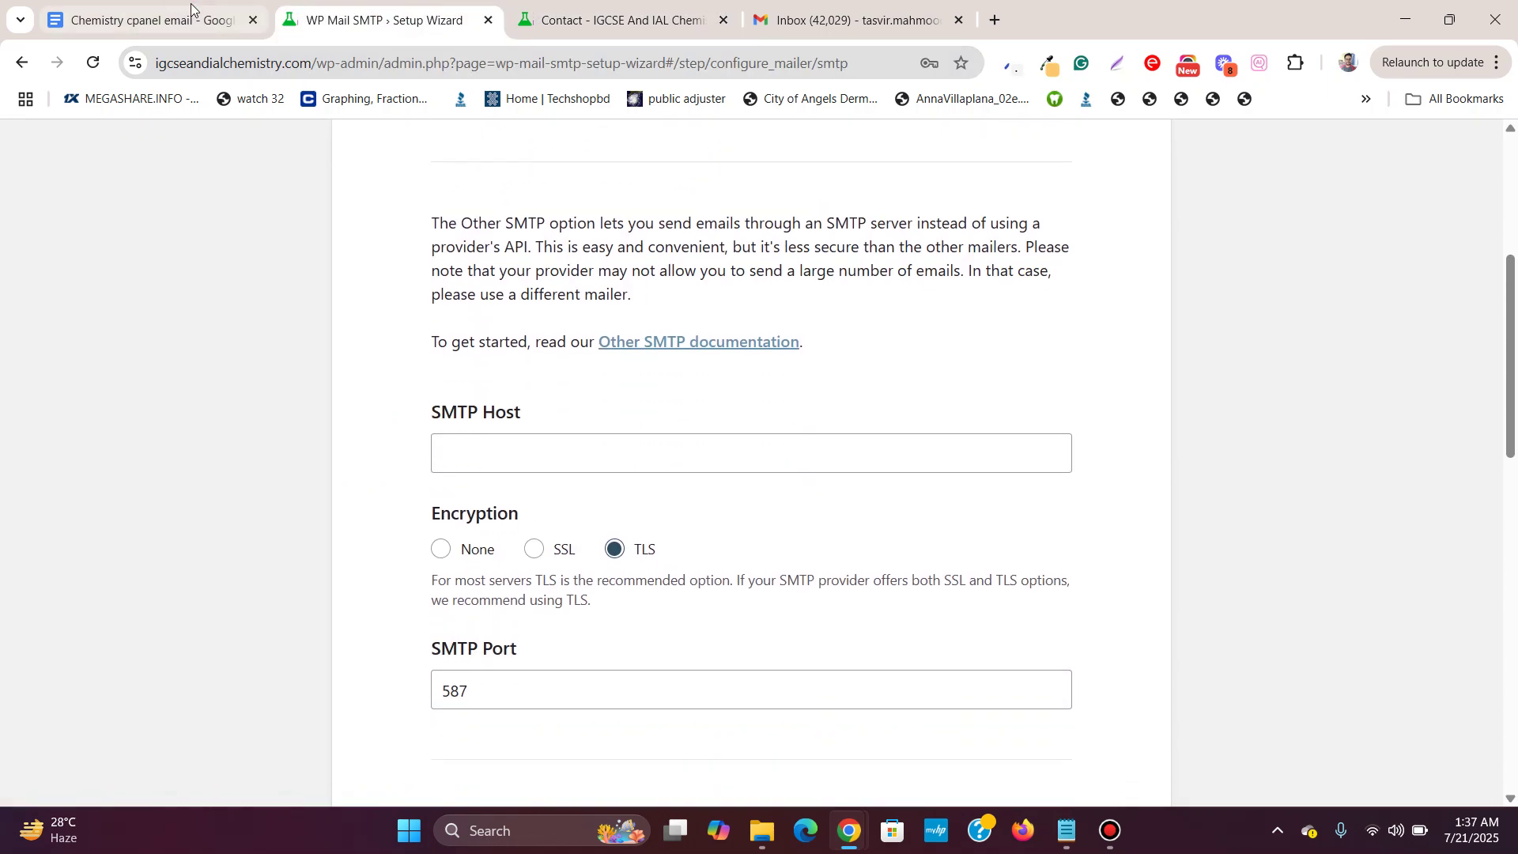
- Review the cPanel email notes' username address and compare it with the wizard's mailer fields
left_click(112, 11)
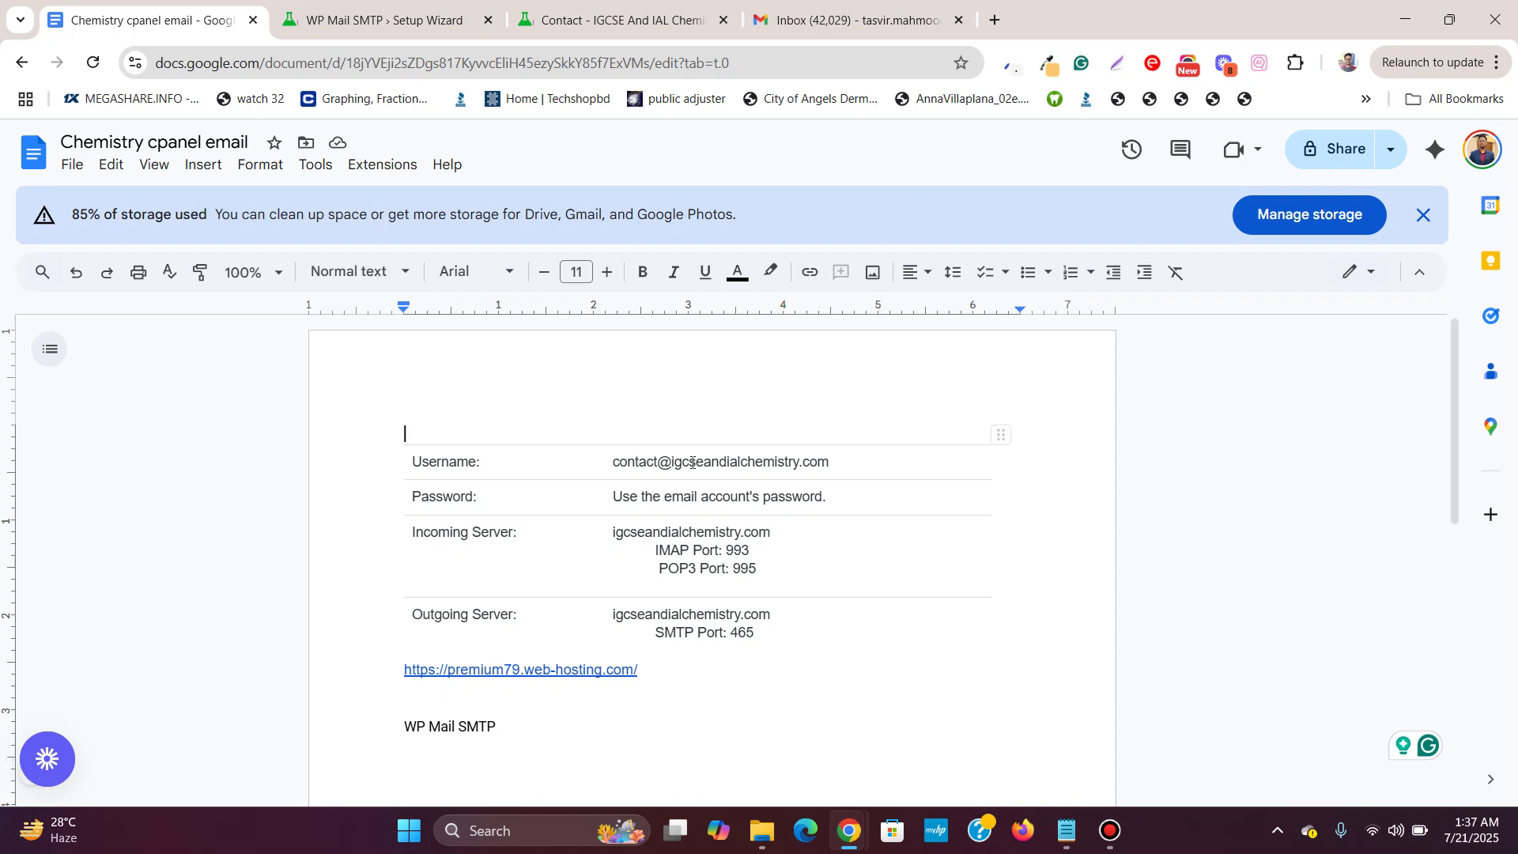
left_click(883, 463)
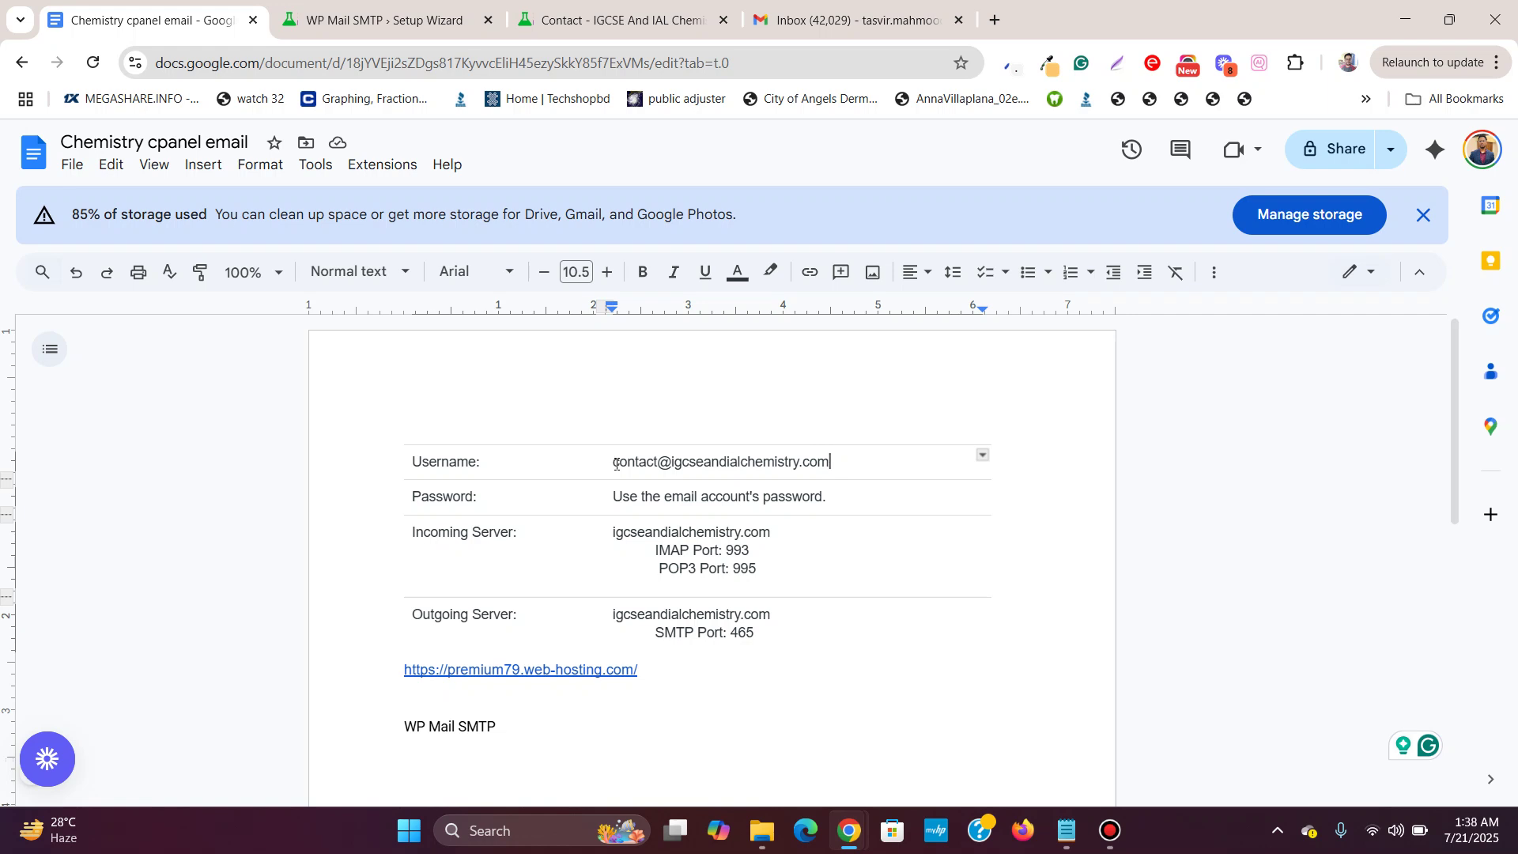
left_click_drag(616, 464, 830, 461)
left_click(830, 460)
left_click_drag(830, 464, 676, 462)
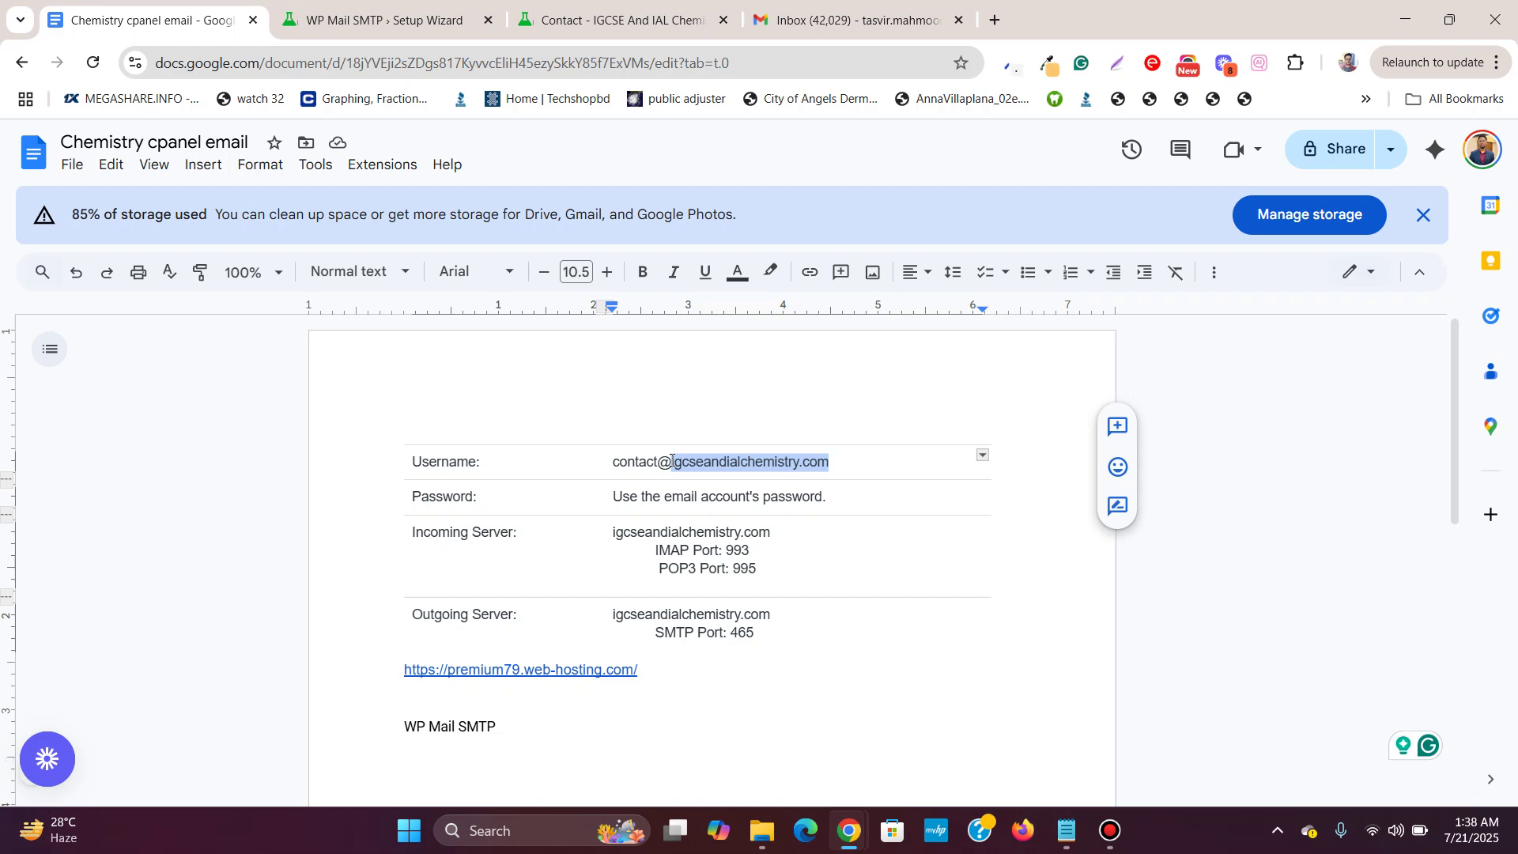
left_click(332, 21)
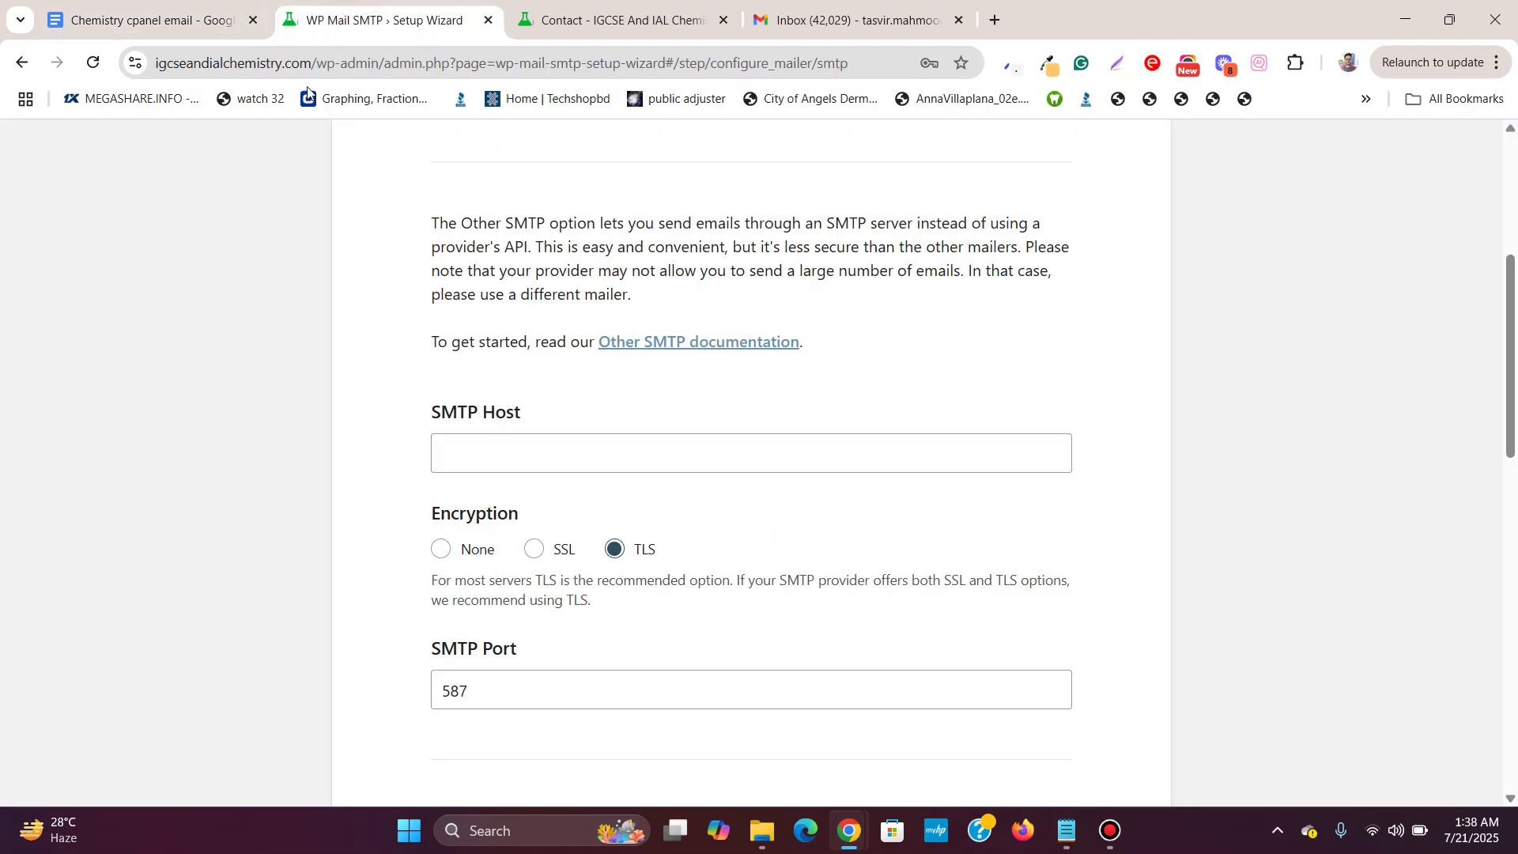
scroll(254, 356, "down", 1)
scroll(253, 356, "up", 2)
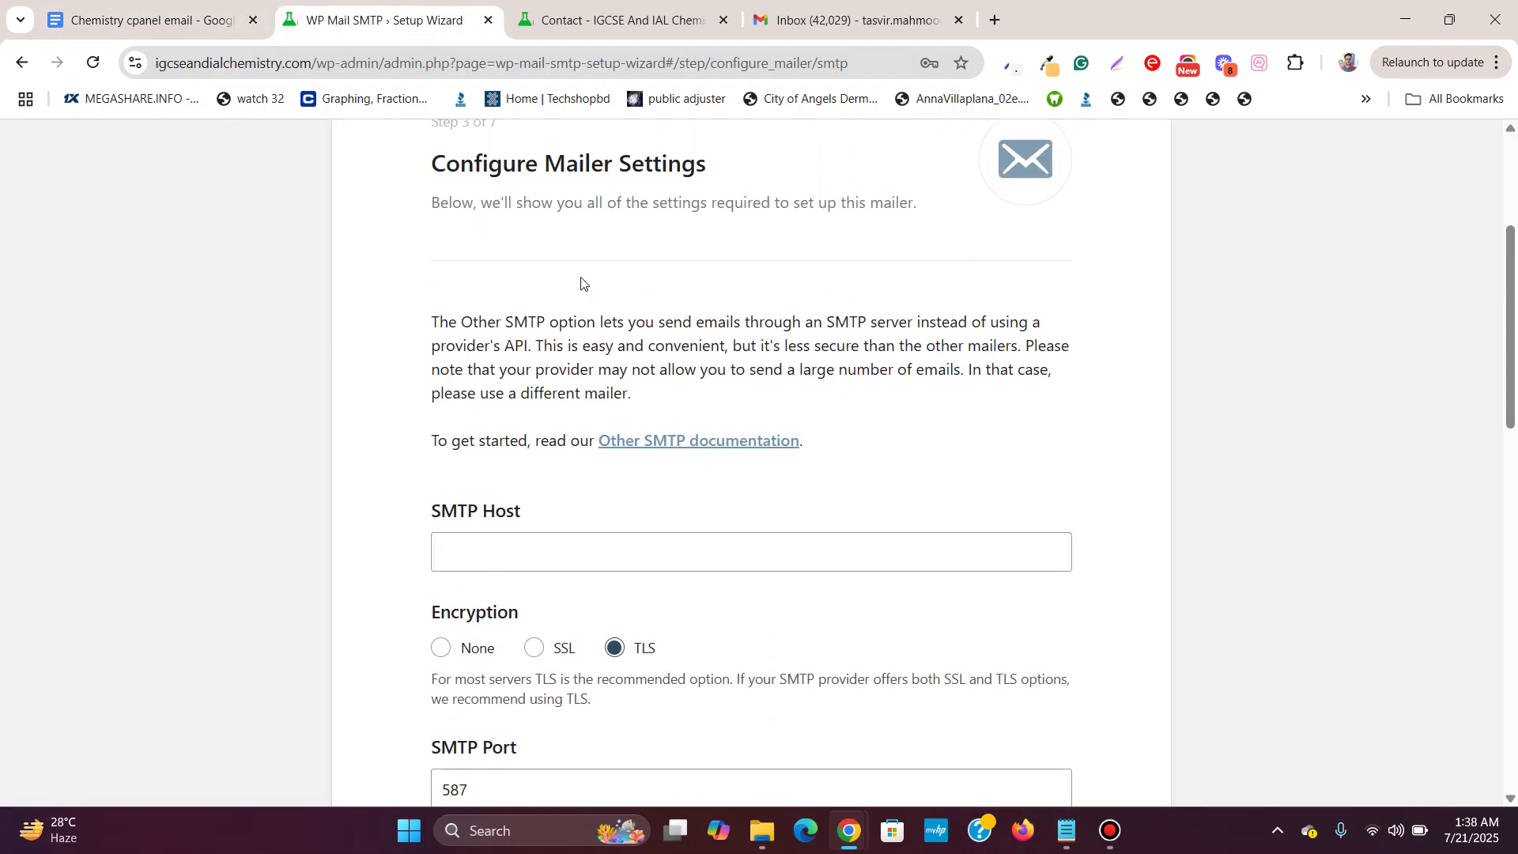
left_click(581, 282)
scroll(870, 474, "down", 1)
scroll(1255, 688, "down", 1)
scroll(1231, 699, "up", 1)
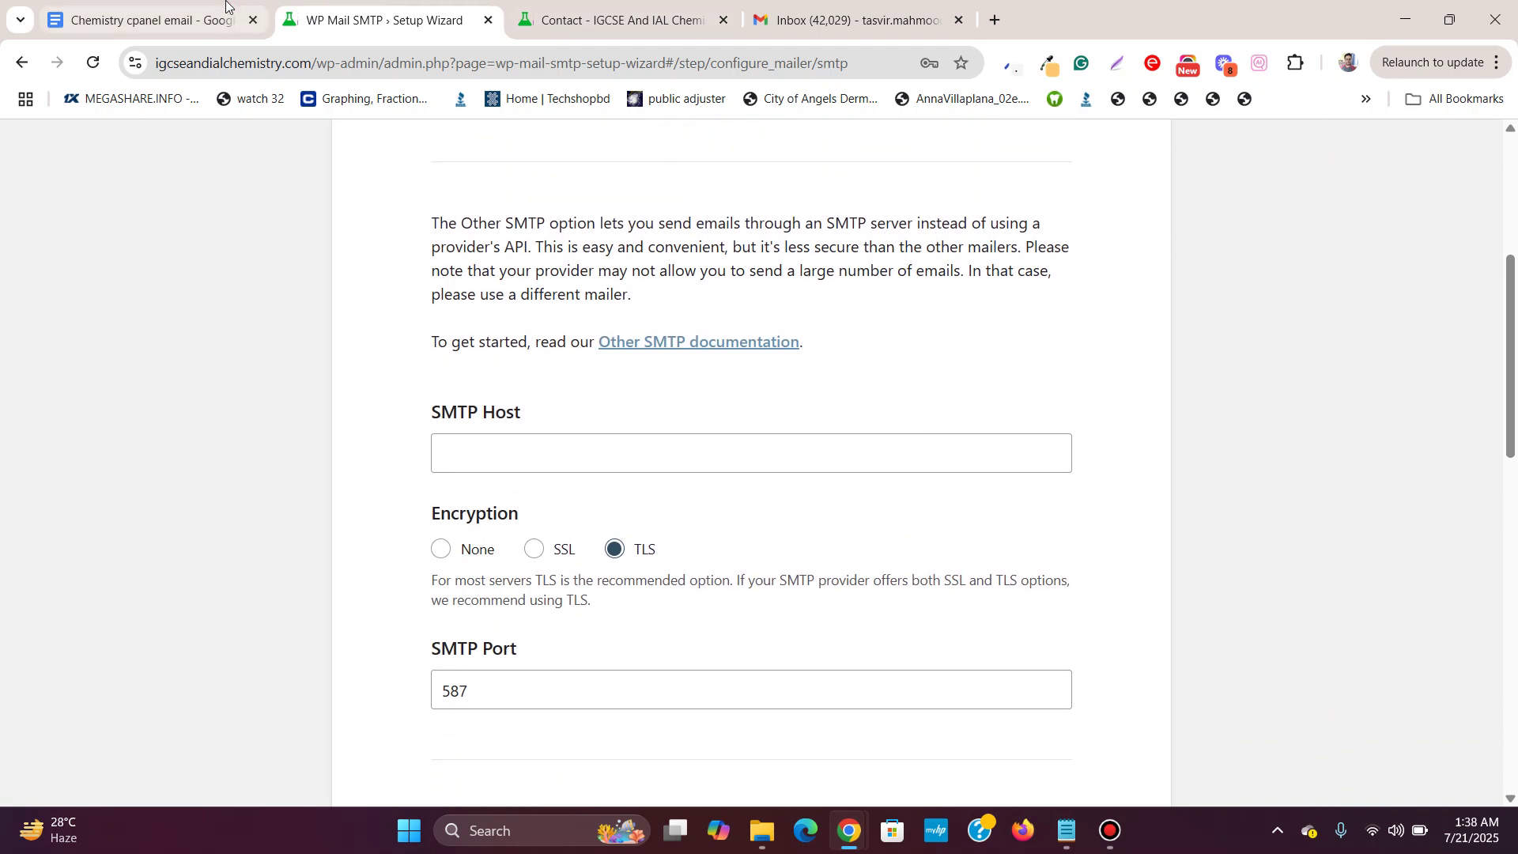
- Copy the premium79.web-hosting.com server name from the notes and return to the wizard
left_click(146, 20)
left_click(857, 589)
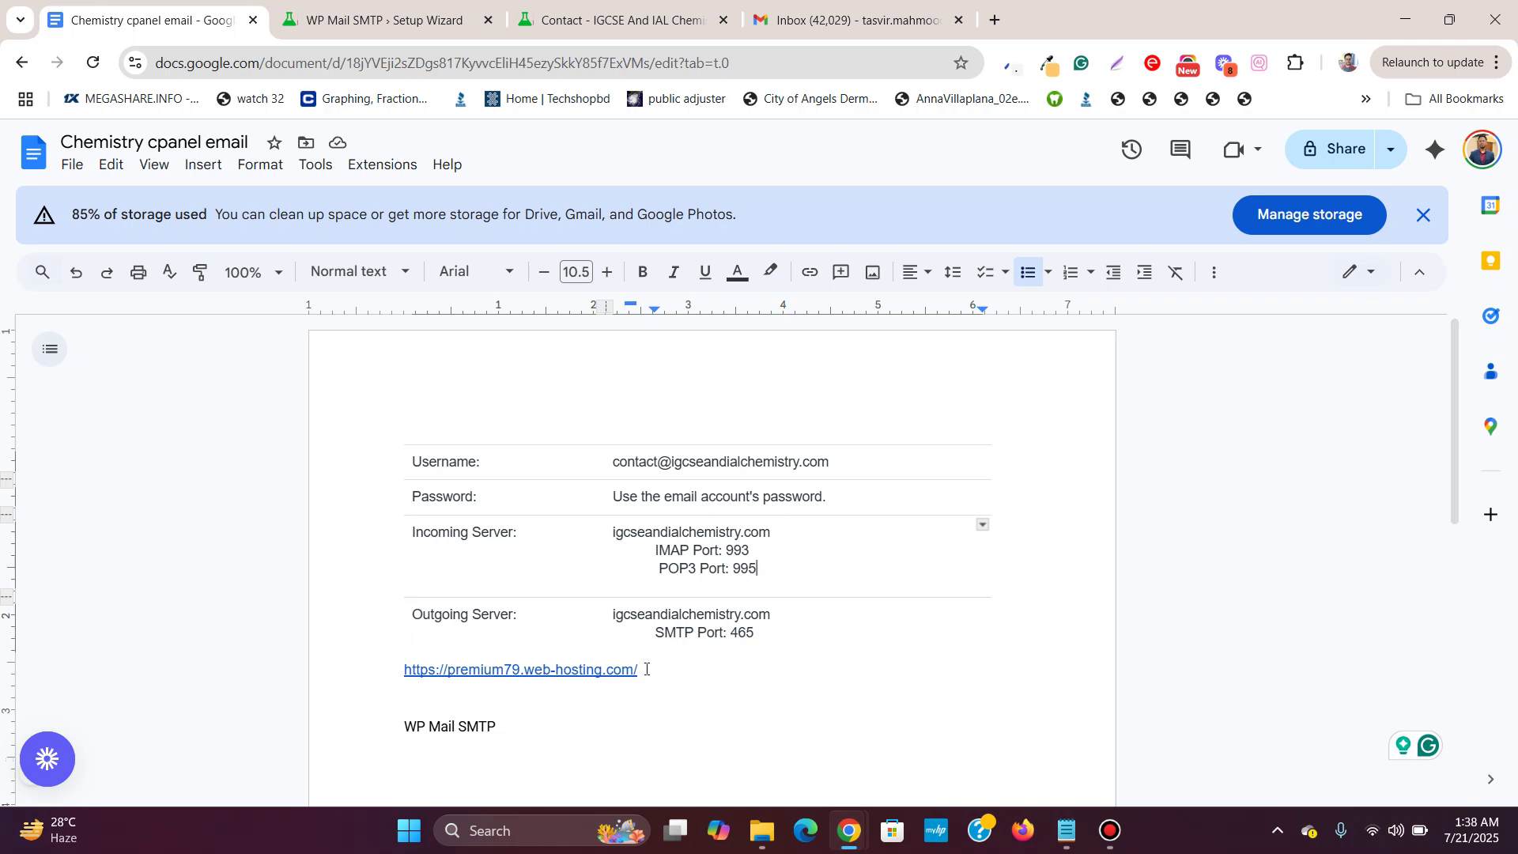
left_click(388, 20)
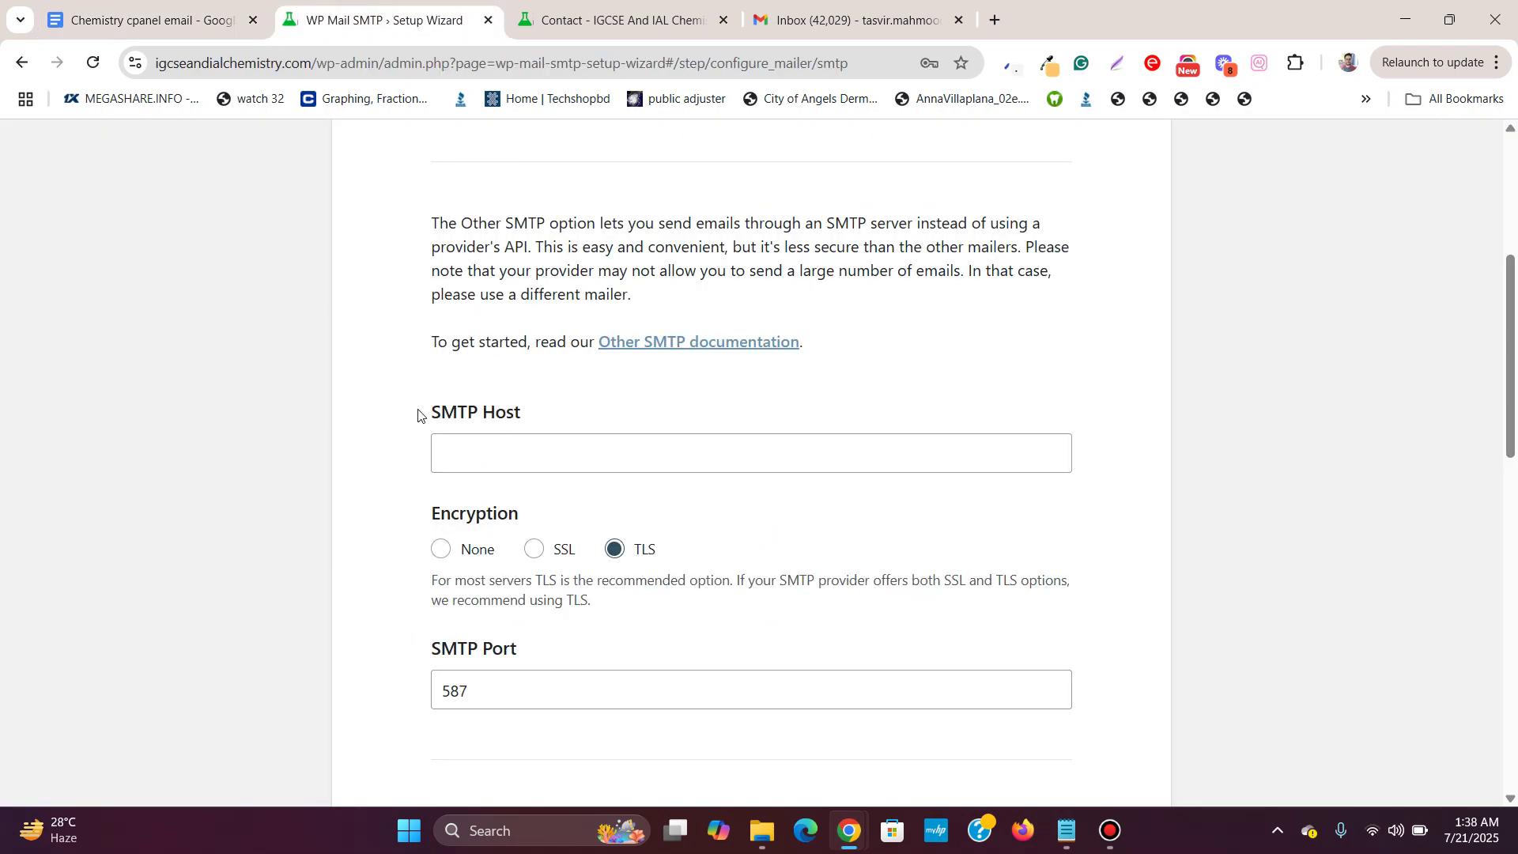
left_click(151, 16)
scroll(569, 545, "down", 1)
left_click_drag(633, 569, 448, 570)
right_click(461, 569)
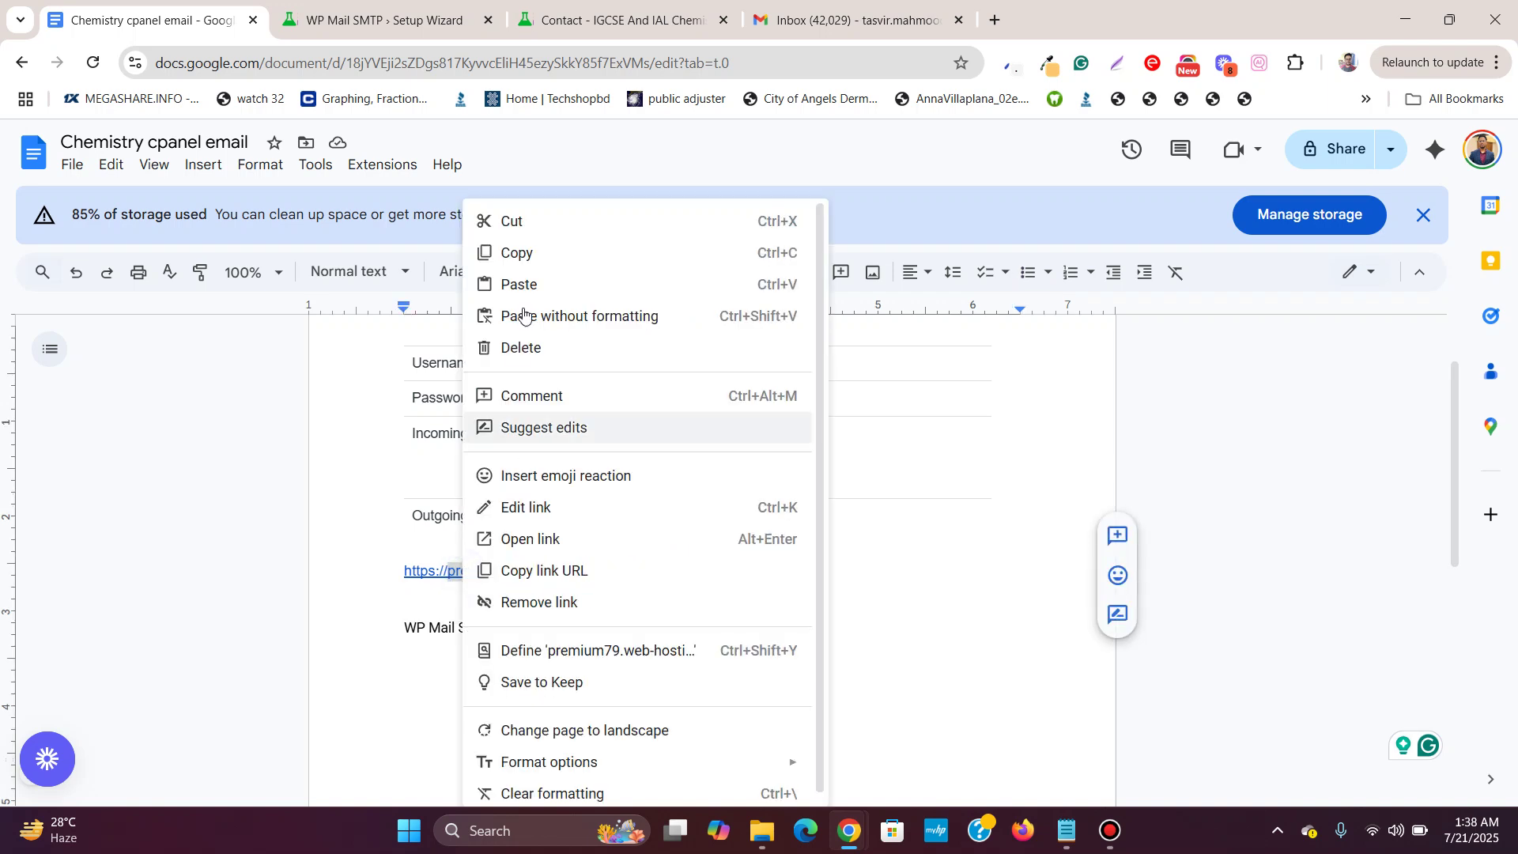
left_click(542, 251)
left_click(356, 7)
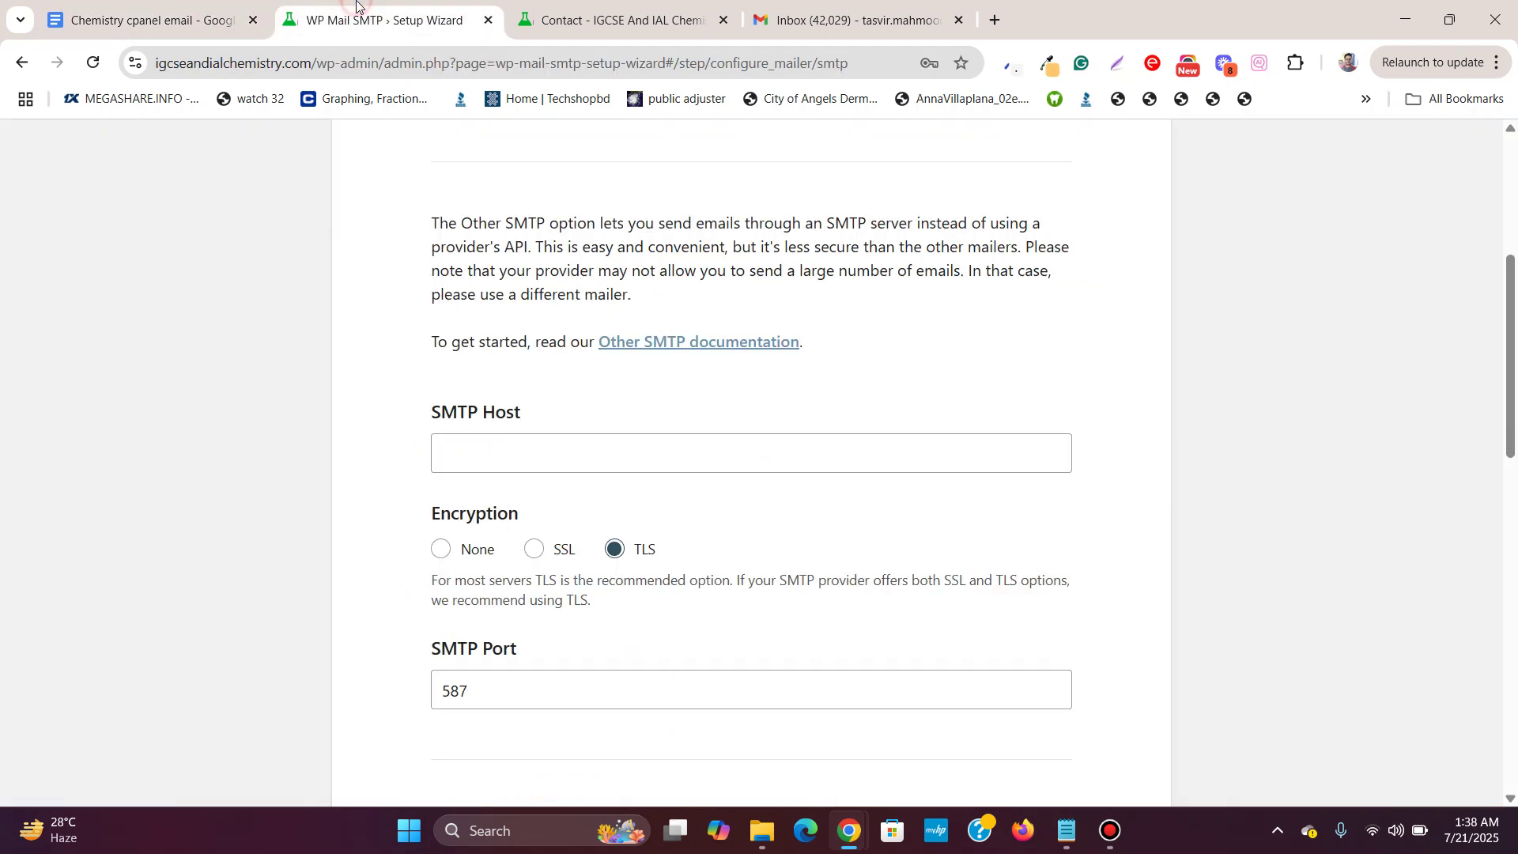
- Paste premium79.web-hosting.com into SMTP Host and scroll through the remaining mailer settings
right_click(550, 466)
left_click(614, 540)
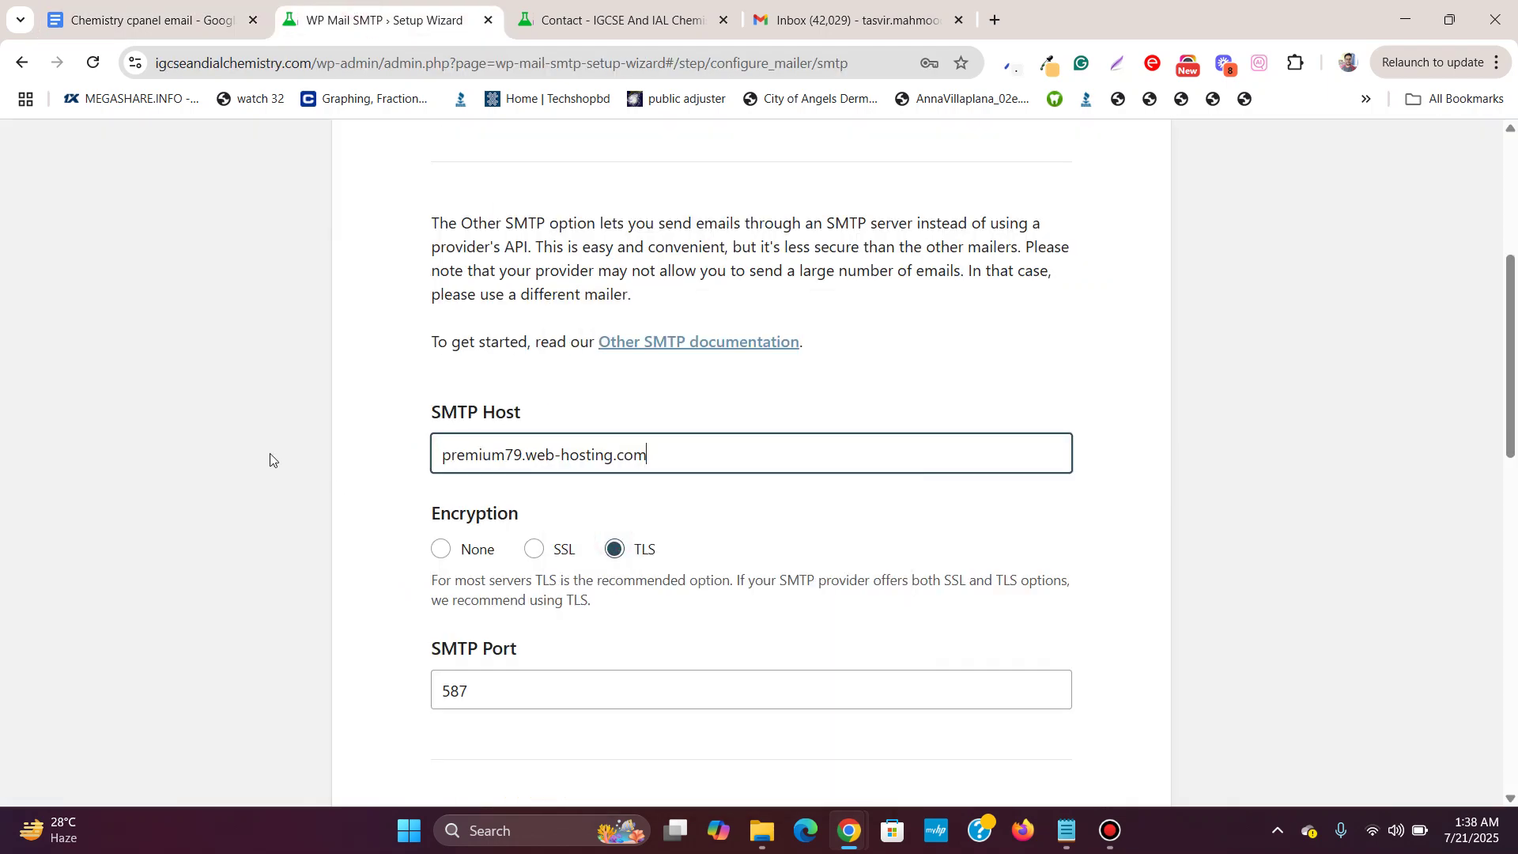
scroll(329, 414, "down", 1)
scroll(395, 423, "up", 2)
scroll(467, 435, "down", 1)
scroll(529, 412, "down", 1)
scroll(556, 407, "down", 1)
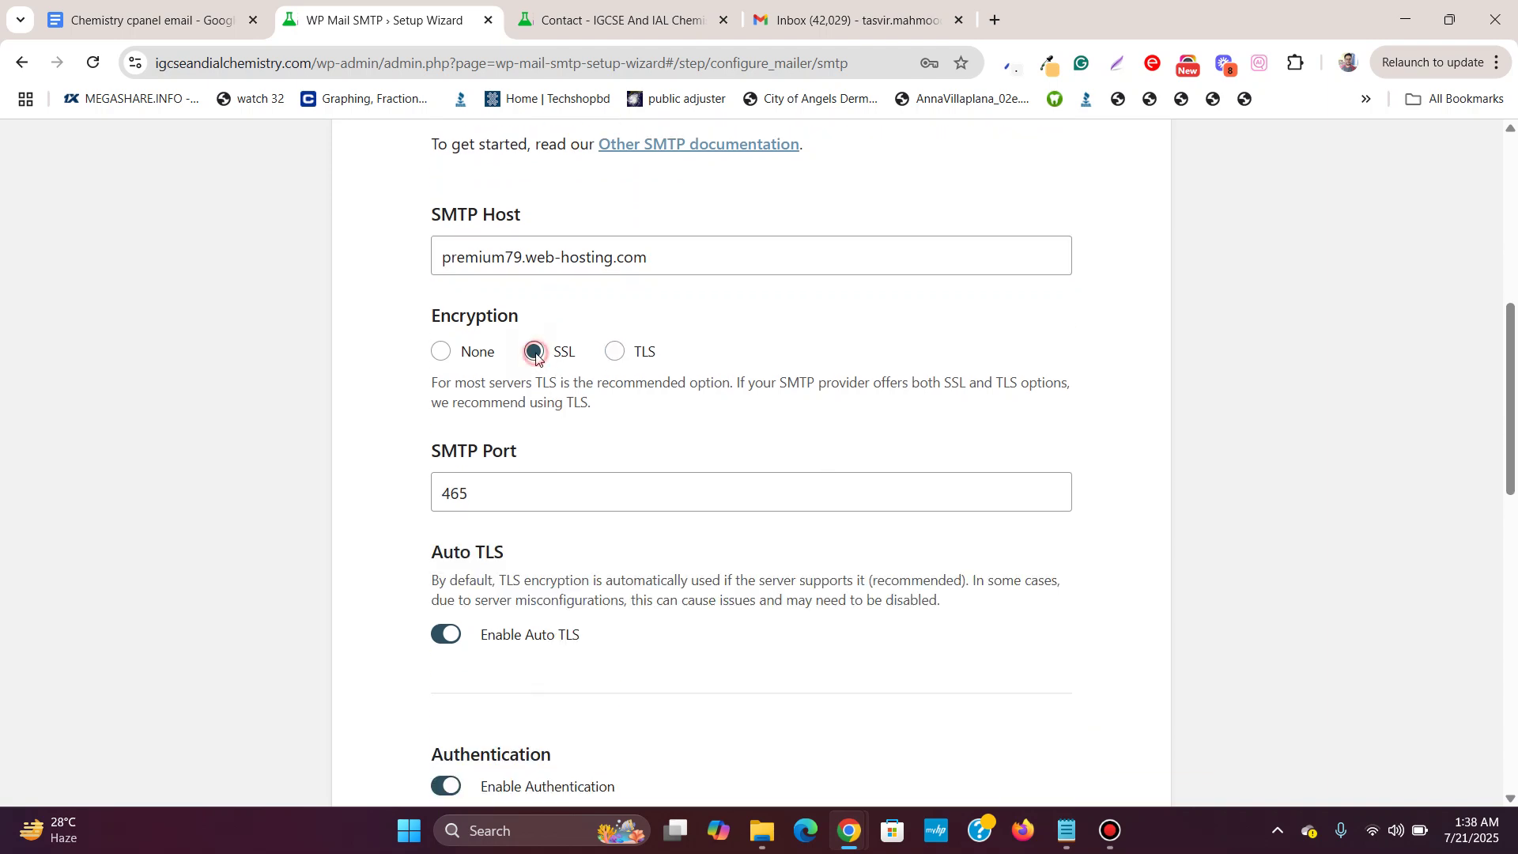
scroll(445, 431, "down", 1)
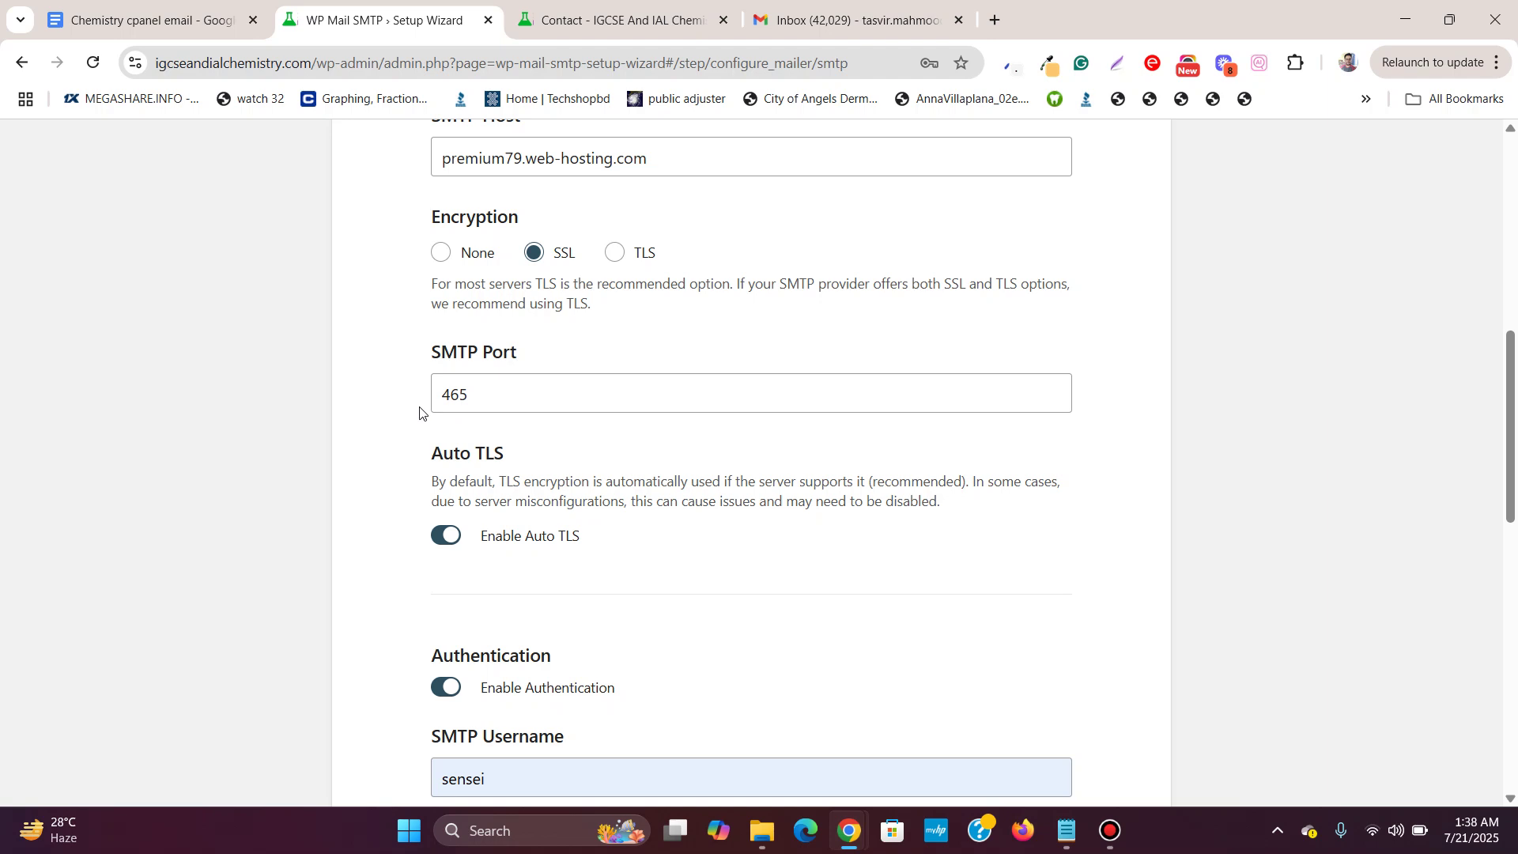
scroll(445, 535, "down", 1)
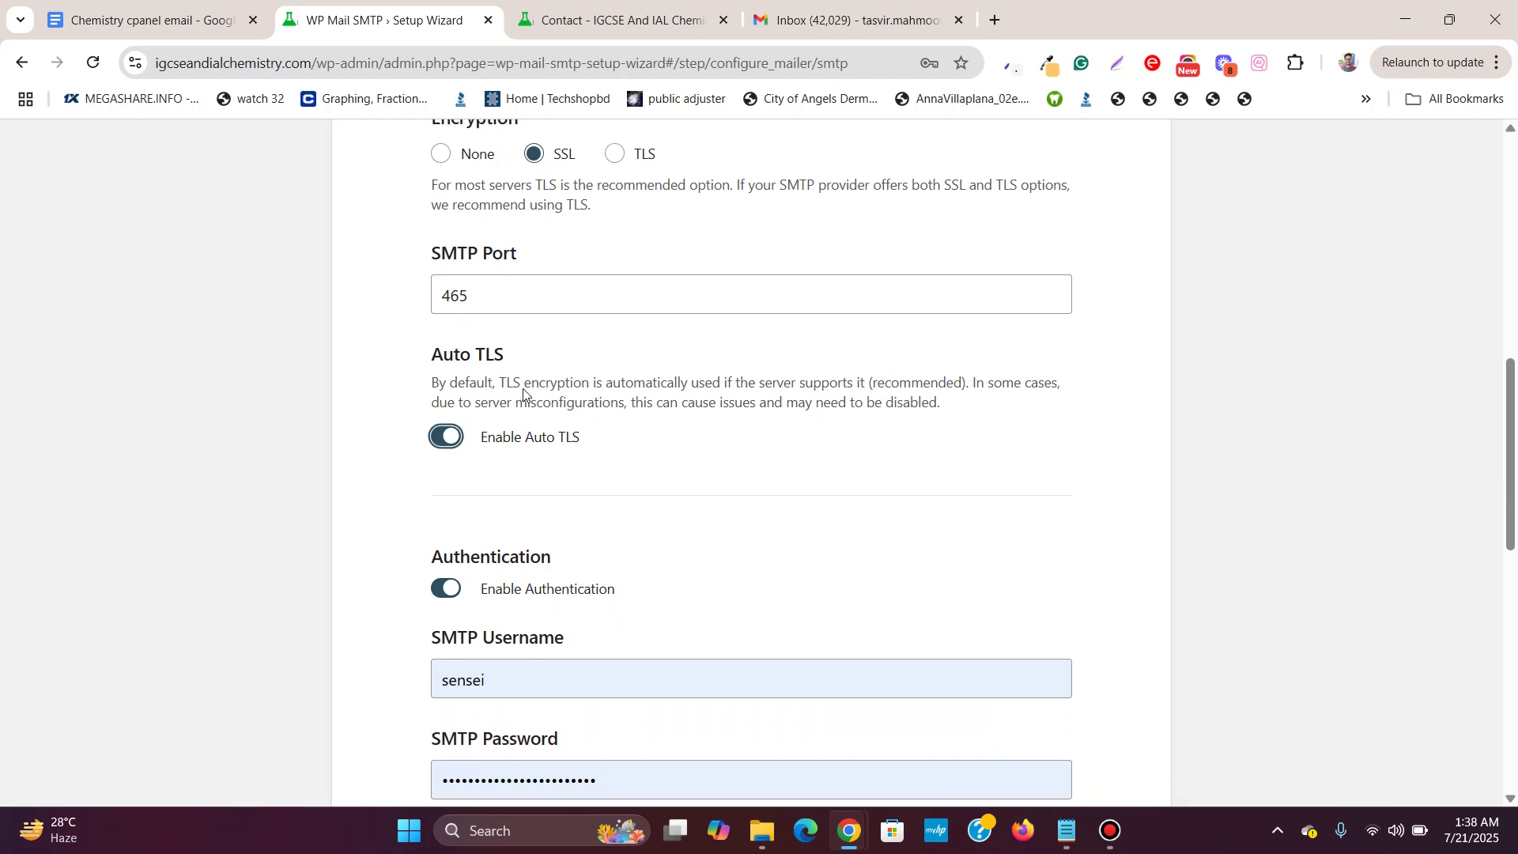
scroll(438, 475, "down", 1)
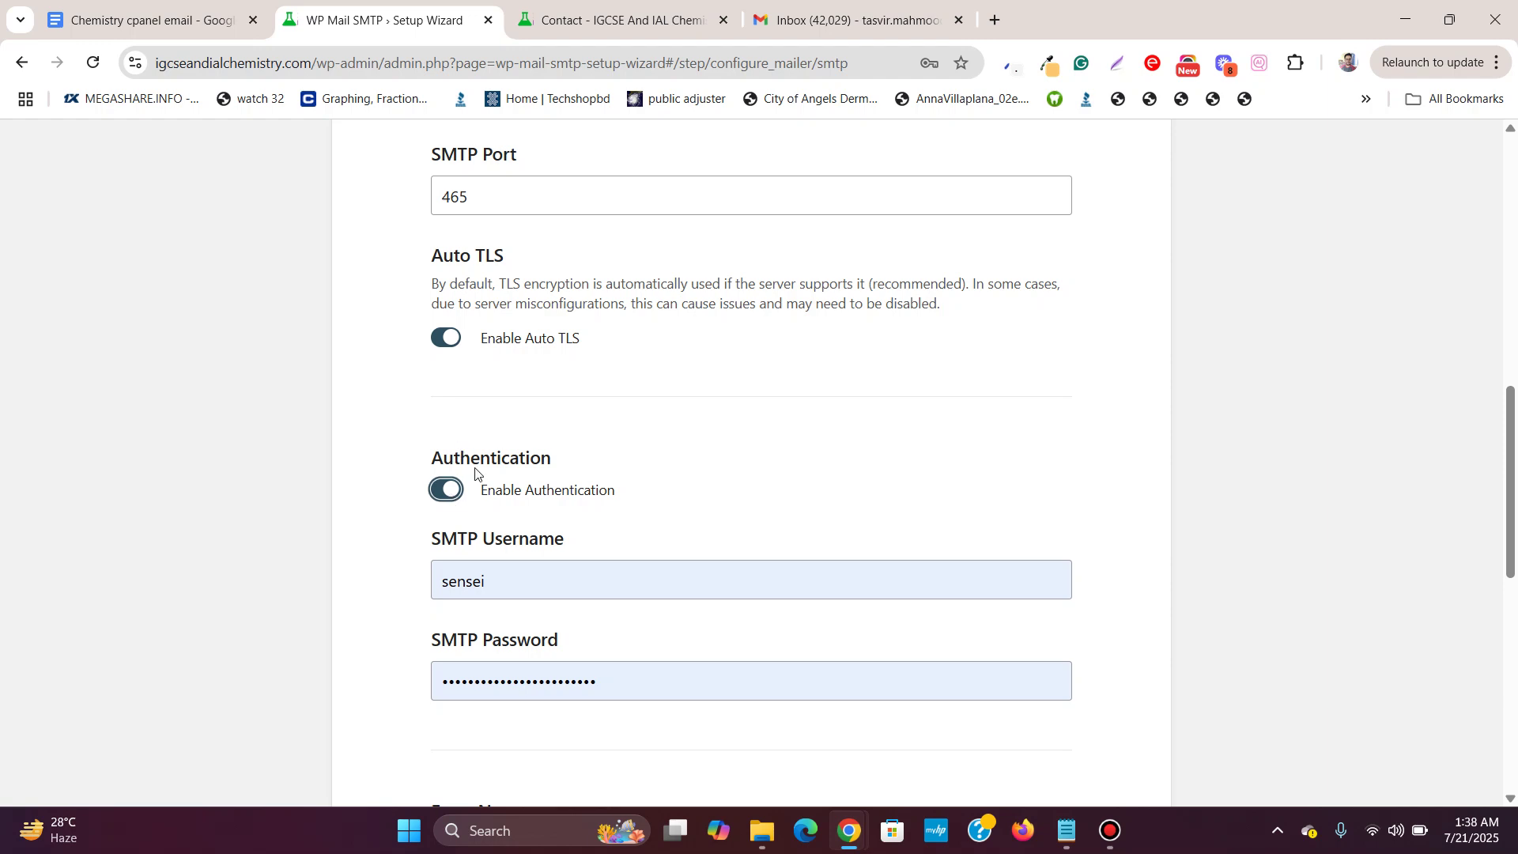
scroll(617, 458, "down", 2)
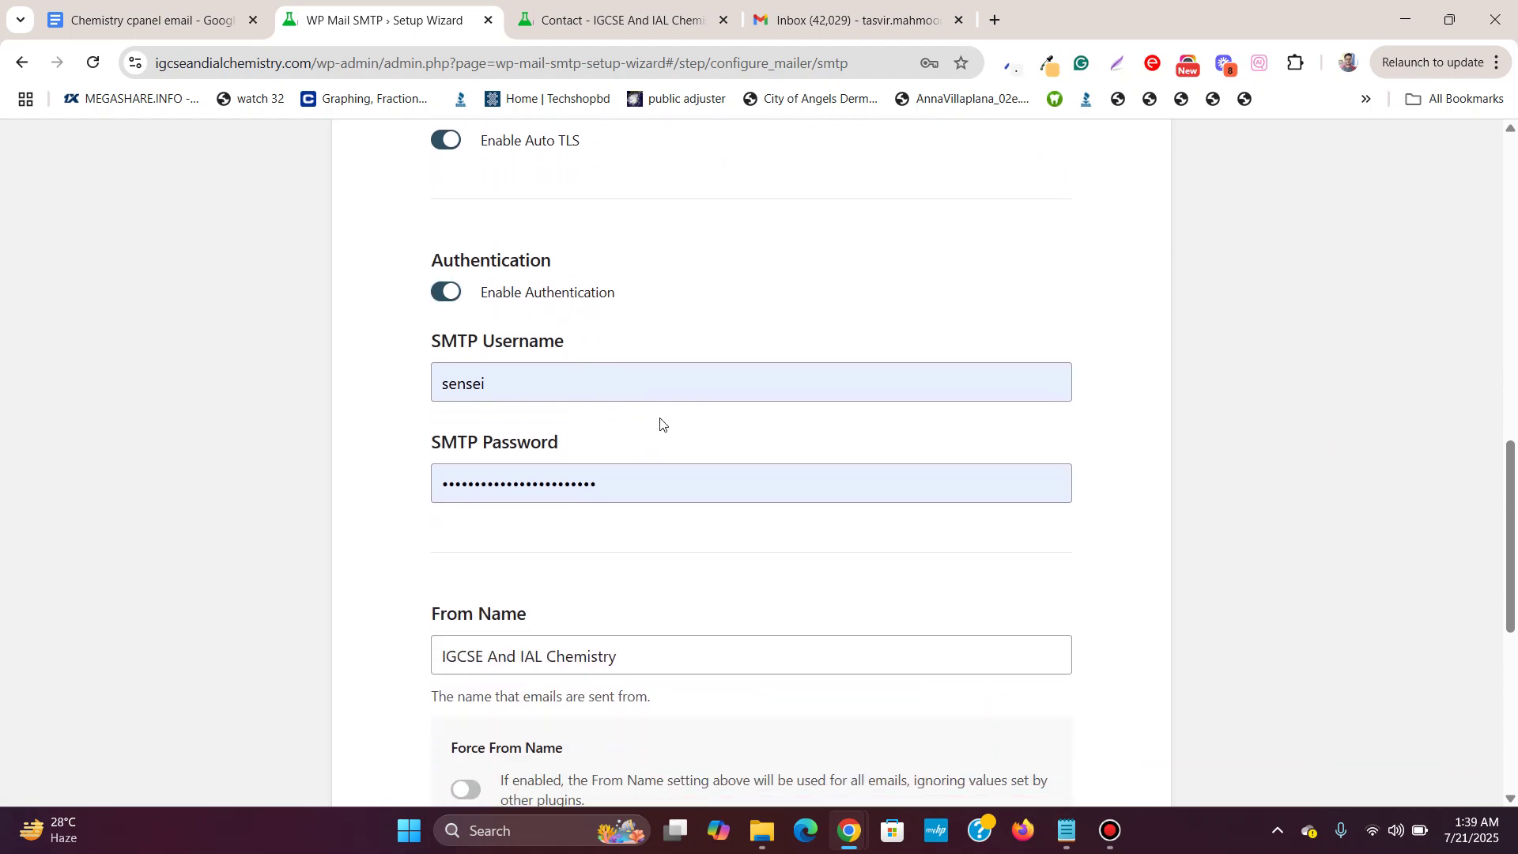
- Replace the autofilled SMTP Username with the contact email address copied from the Docs notes
double_click(665, 388)
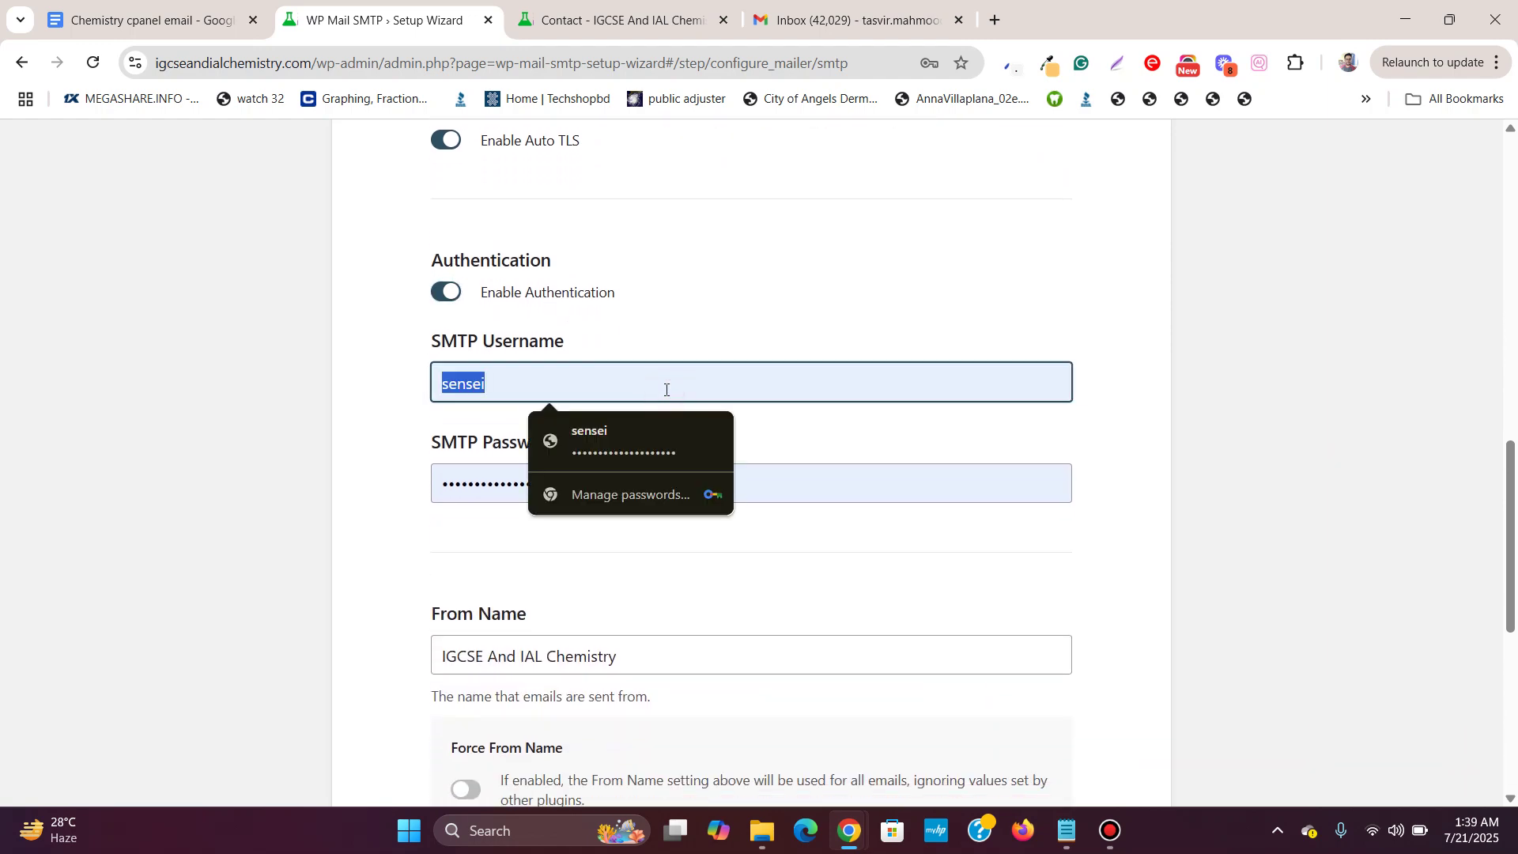
key("BackSpace")
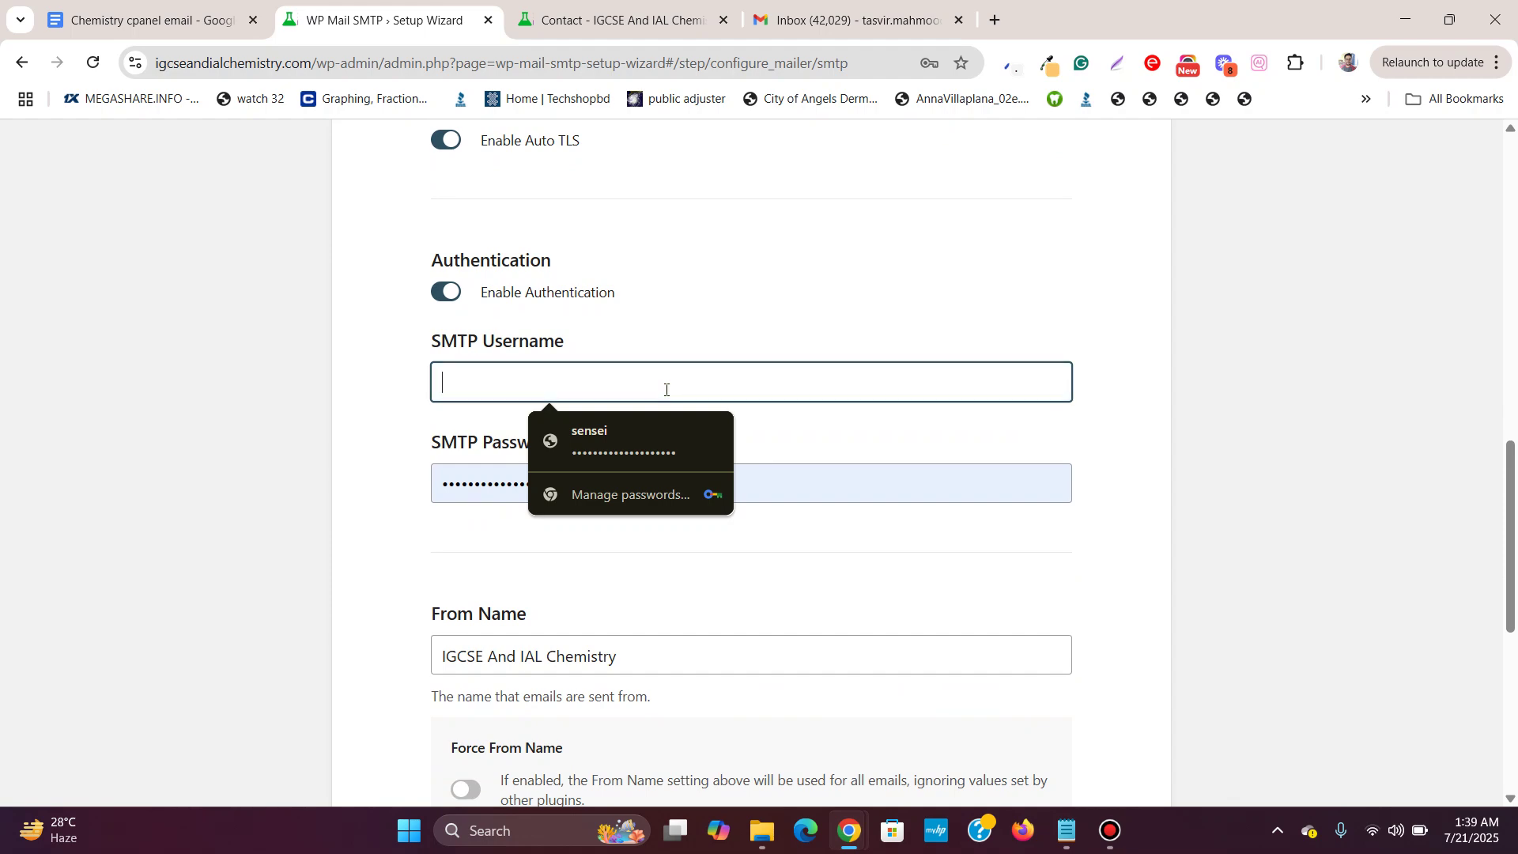
left_click(127, 10)
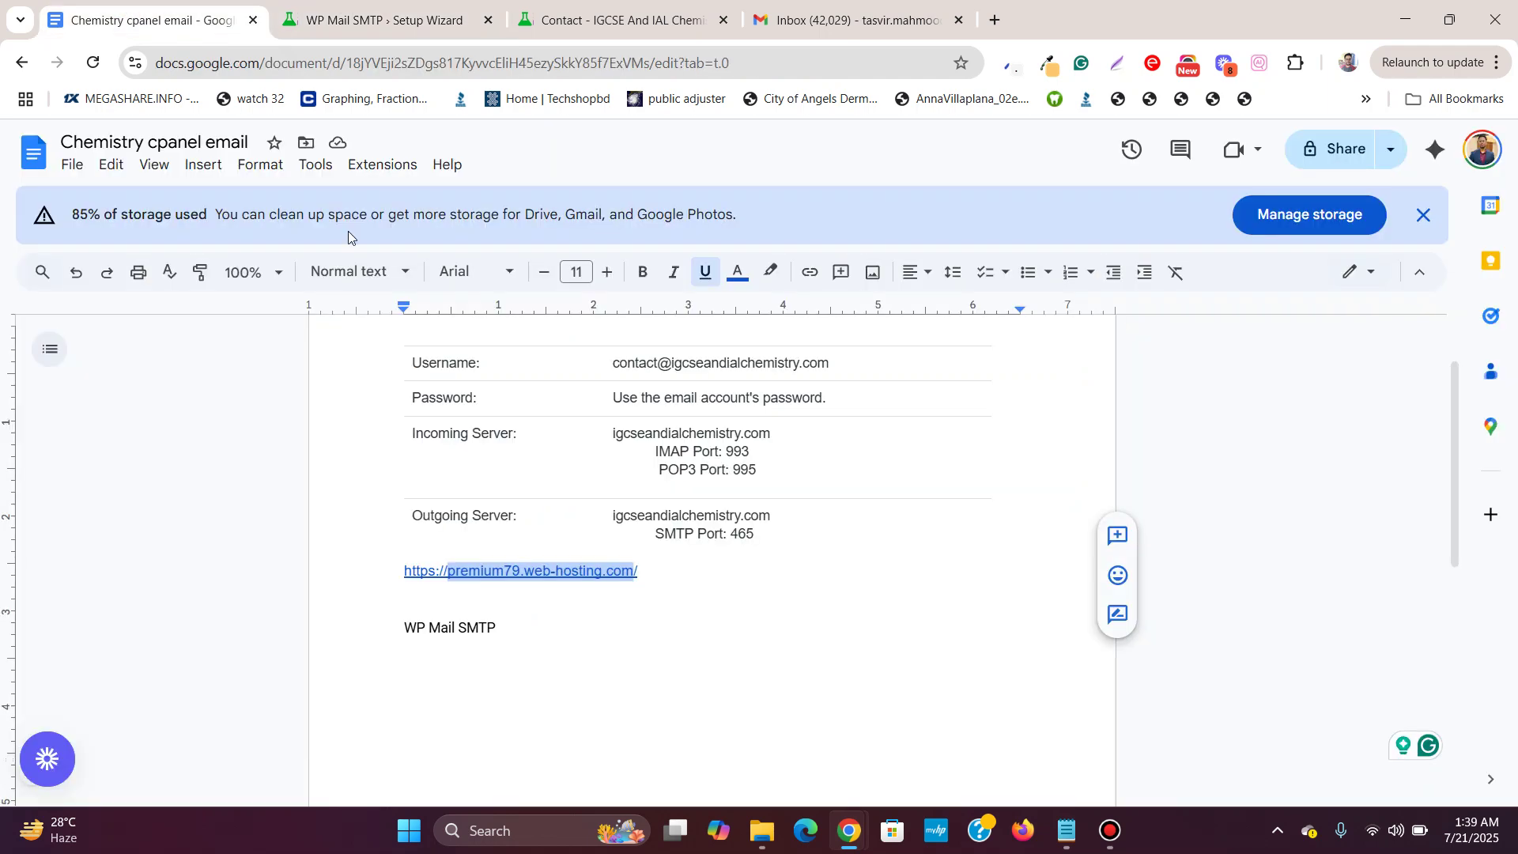
left_click(609, 544)
scroll(712, 506, "up", 1)
left_click_drag(828, 462, 614, 464)
right_click(620, 464)
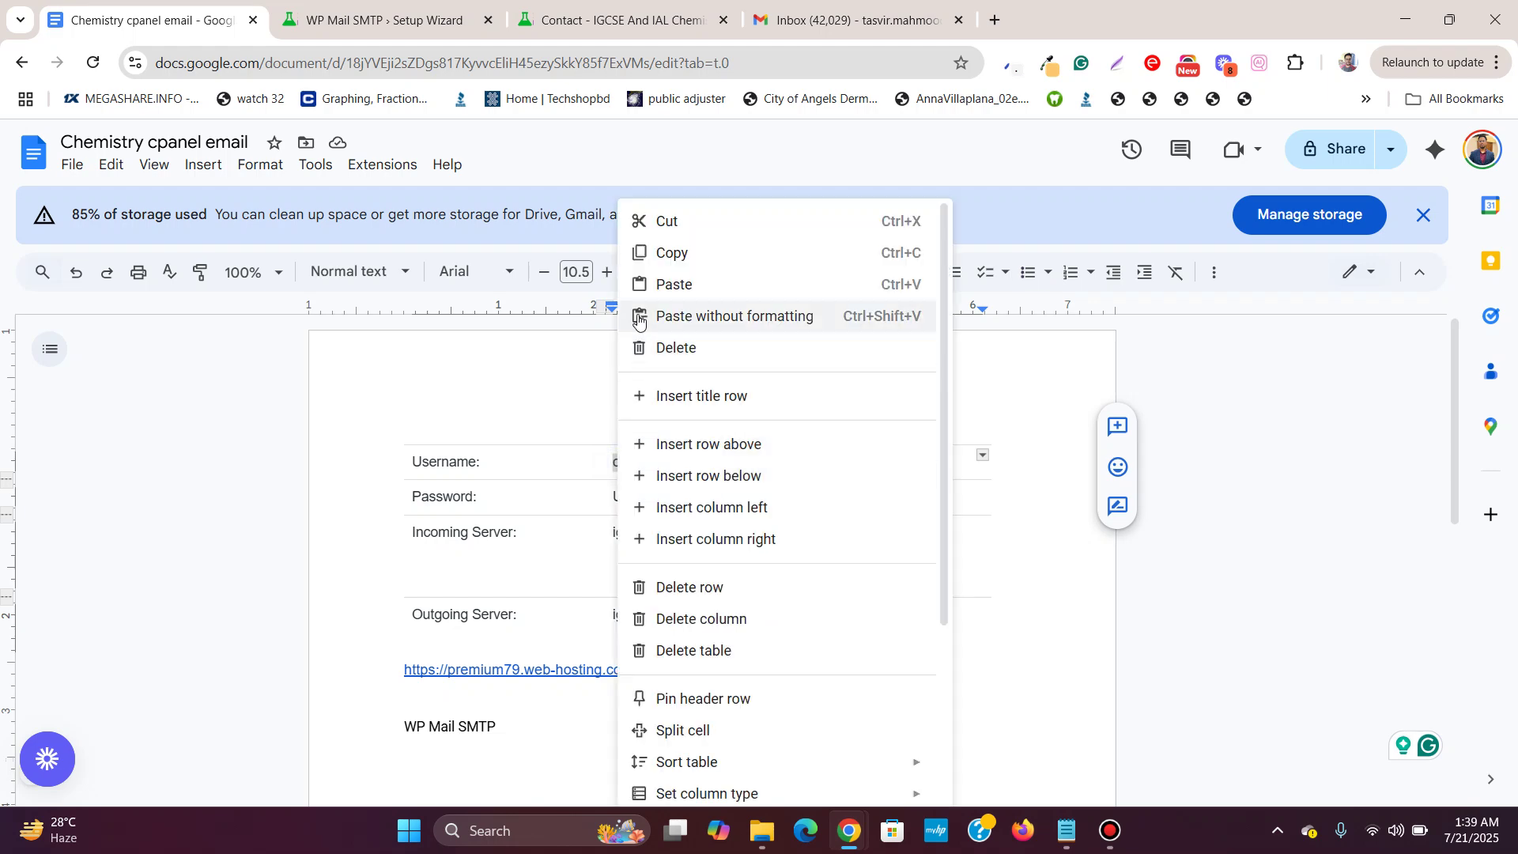
left_click(662, 250)
left_click(385, 20)
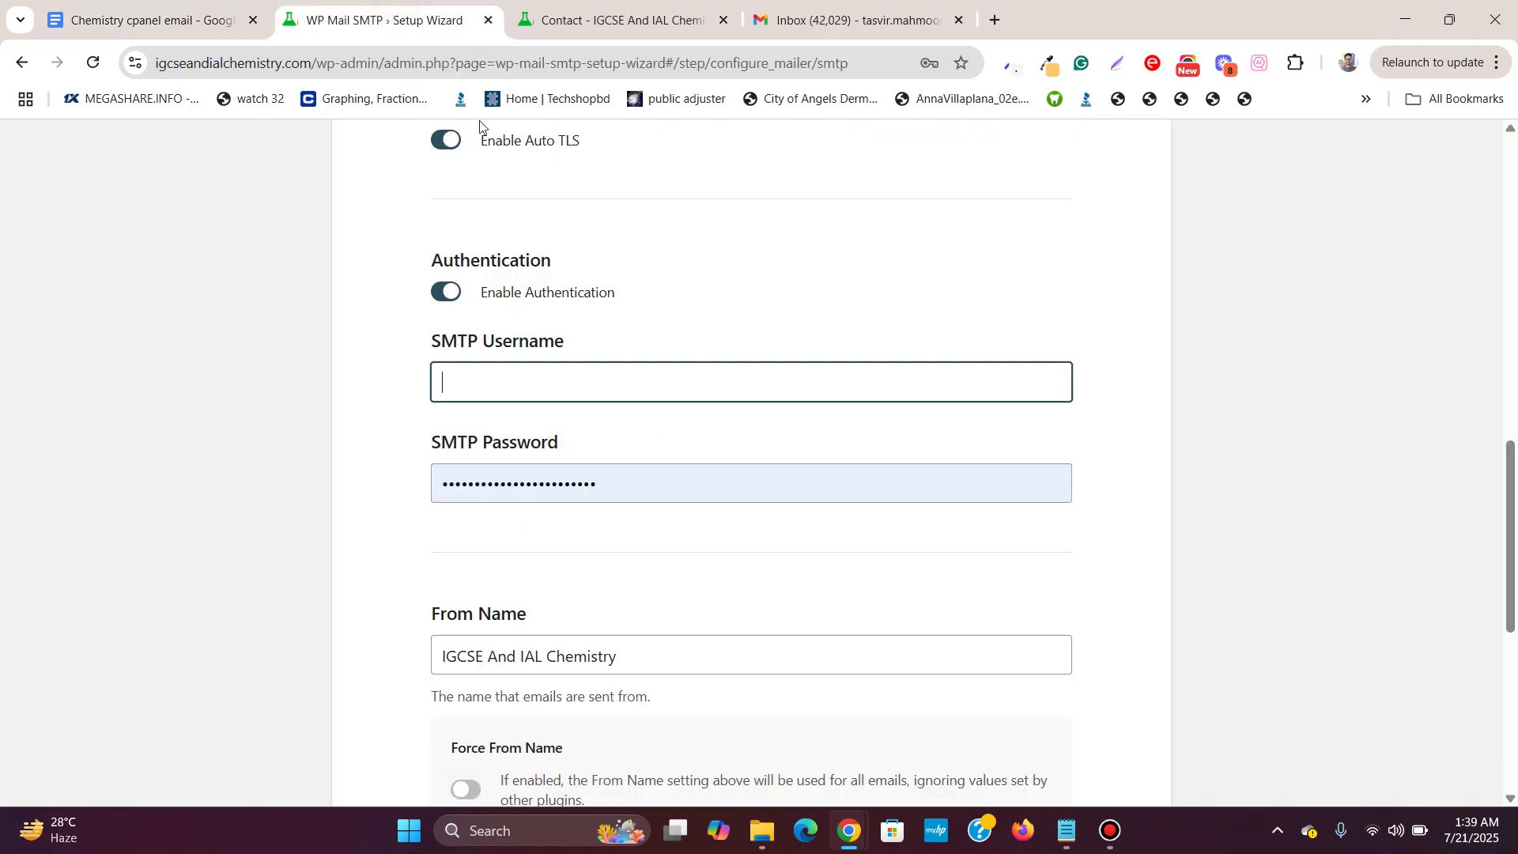
right_click(546, 374)
left_click(634, 526)
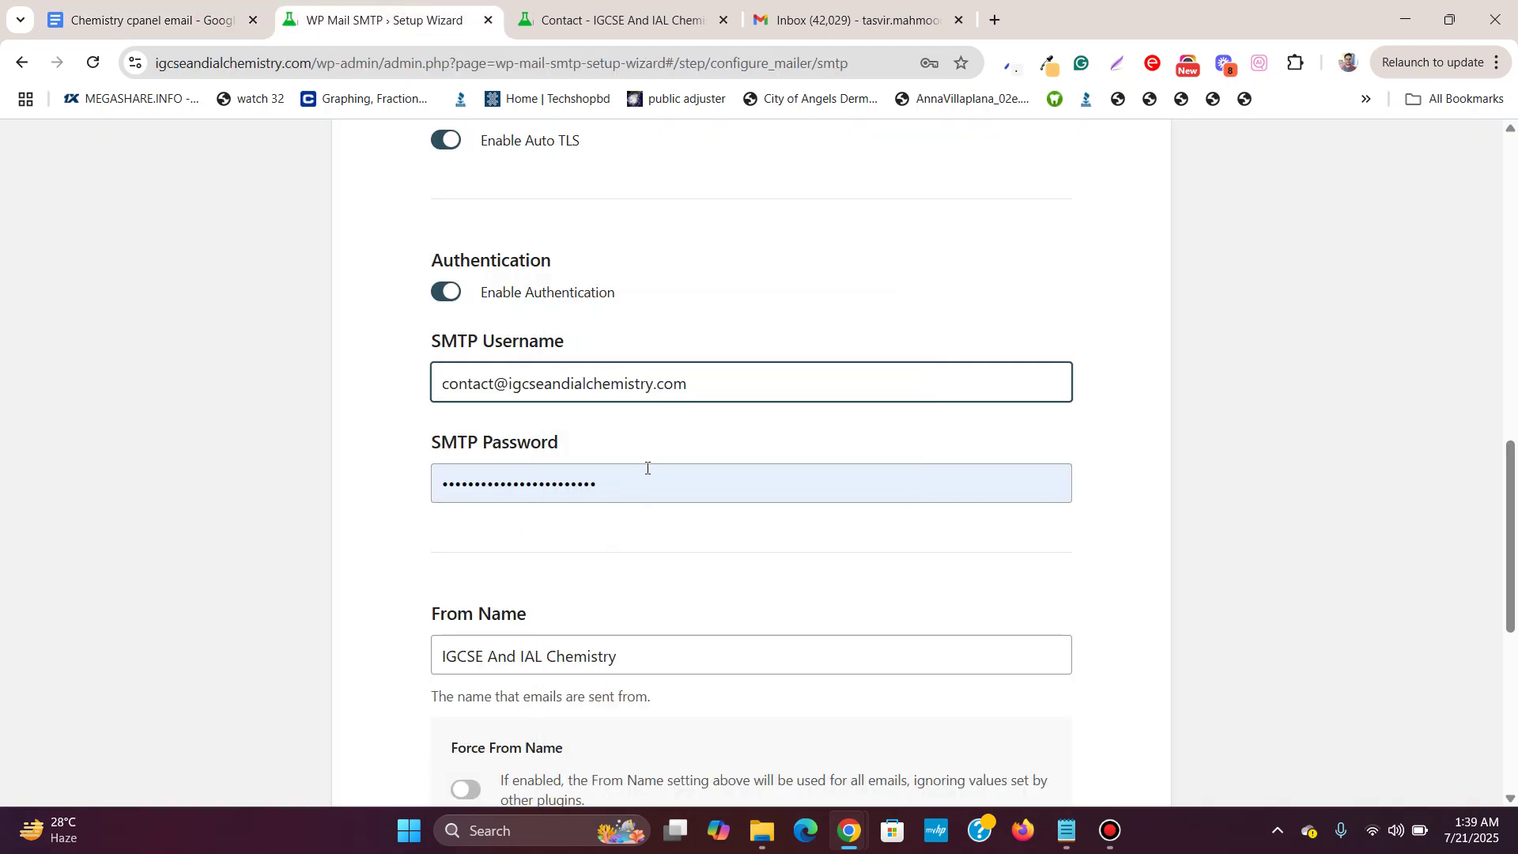
- Clear the SMTP Password field and type the email account's password
double_click(646, 468)
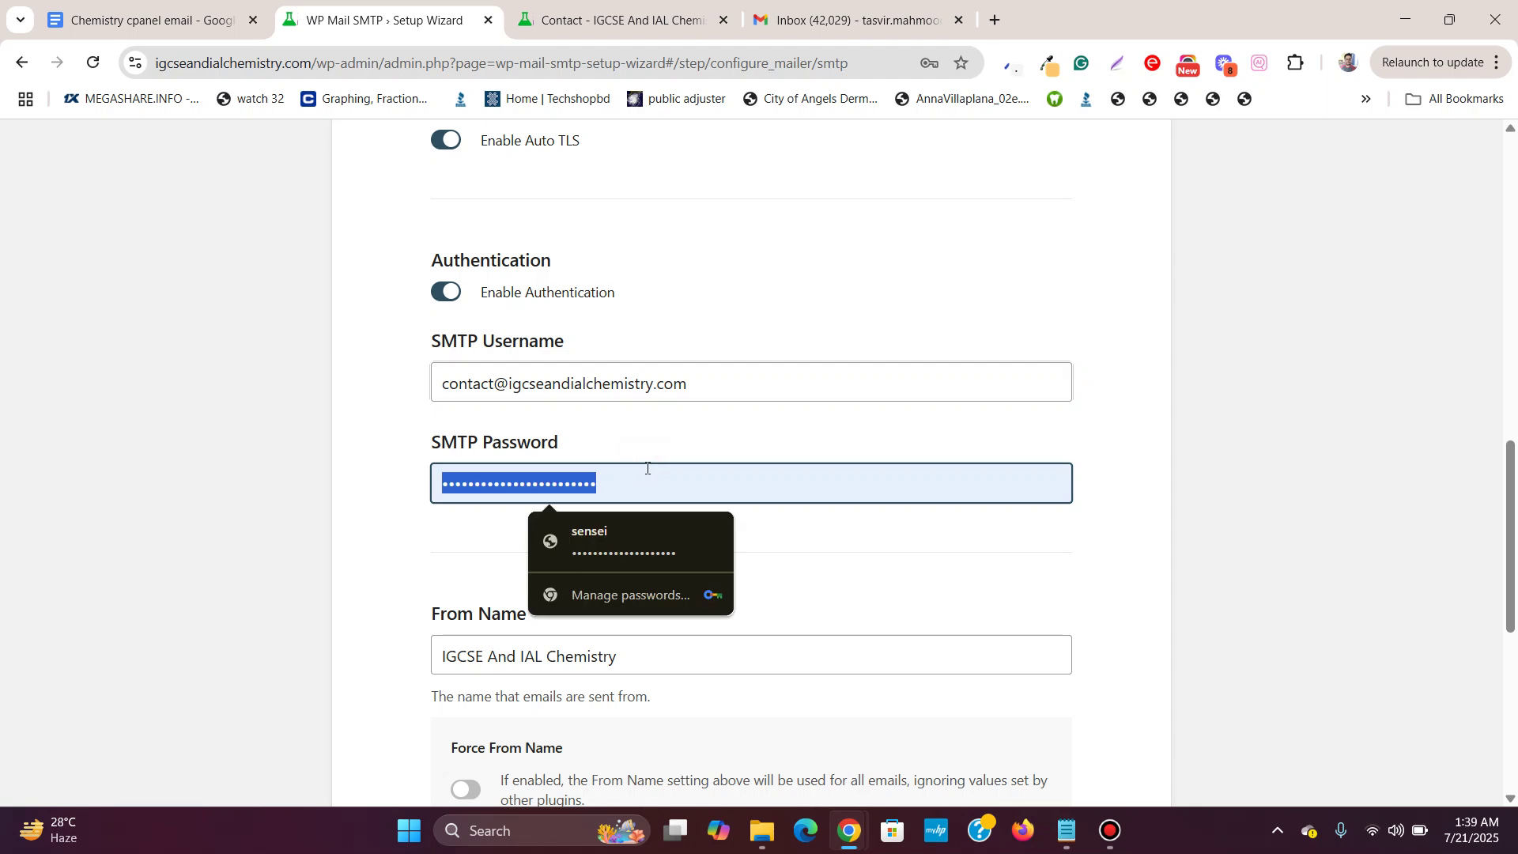
key("BackSpace")
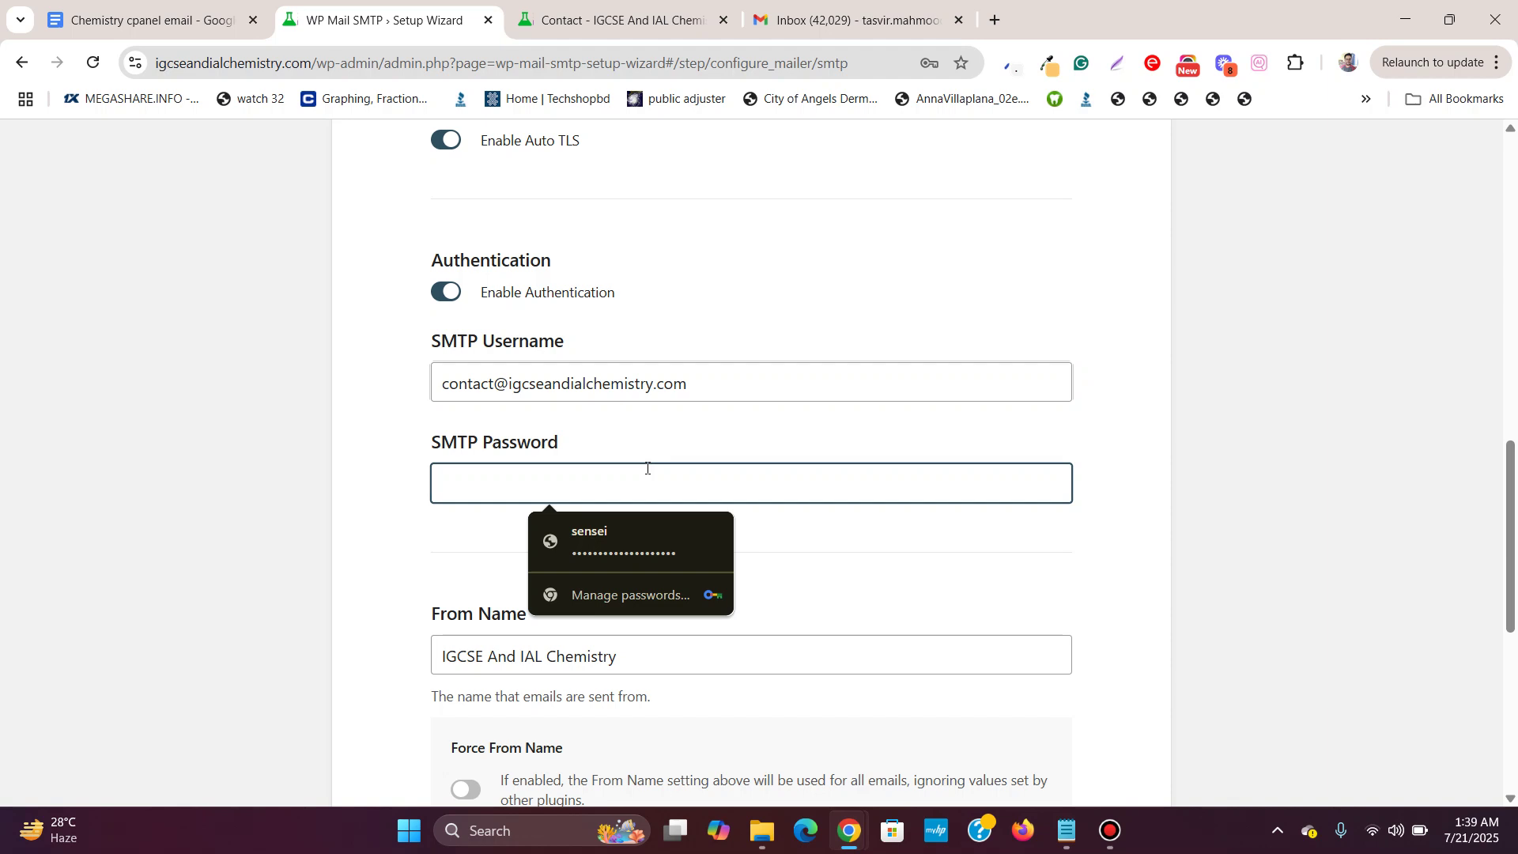
type("••")
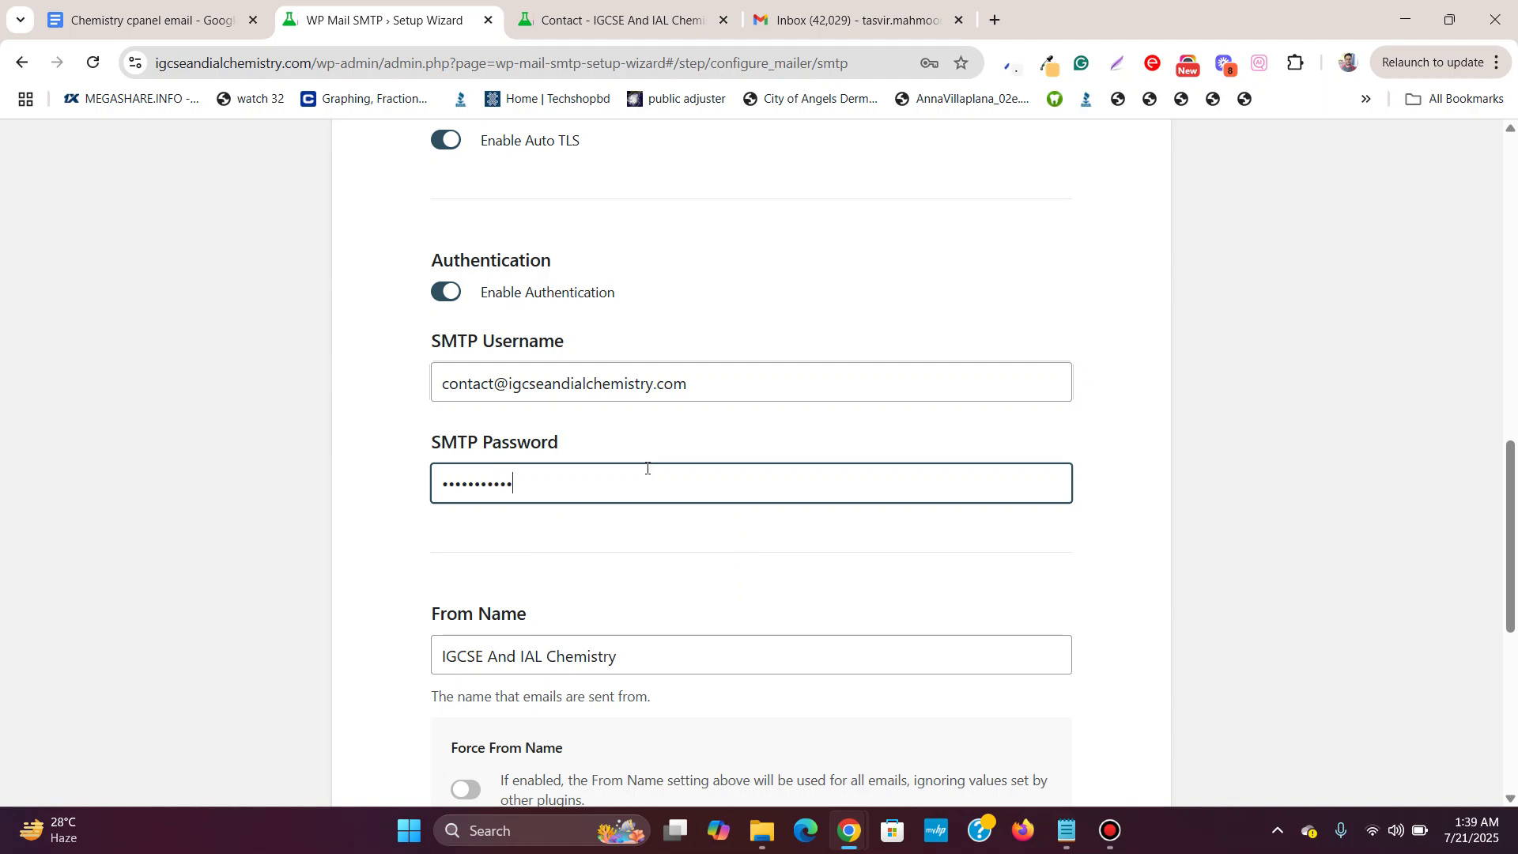
- Copy the contact address from the notes and paste it over the existing From Email
scroll(647, 468, "down", 3)
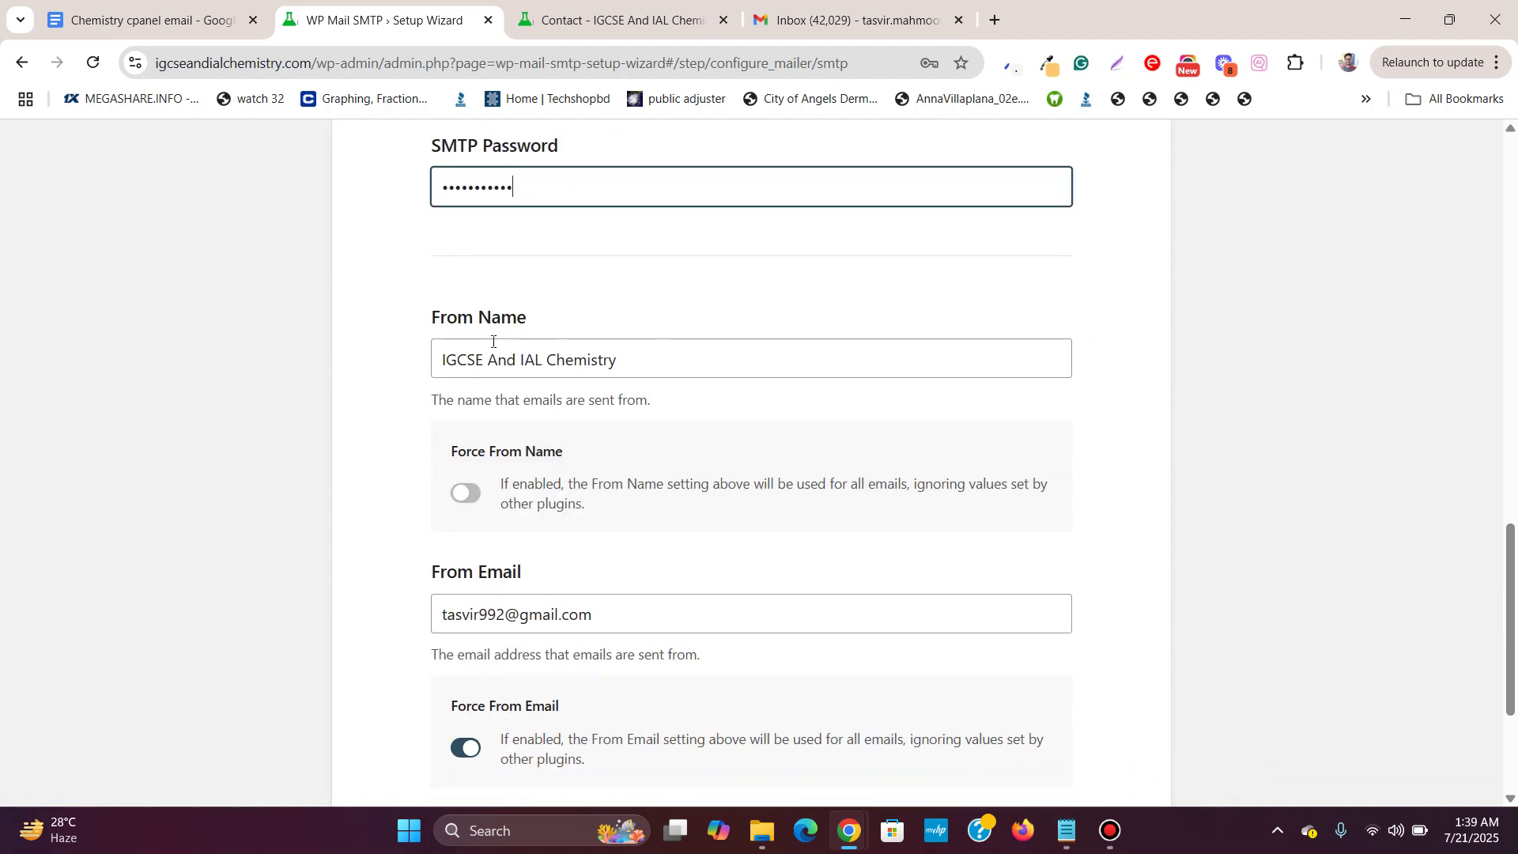
scroll(482, 347, "down", 1)
scroll(483, 352, "down", 1)
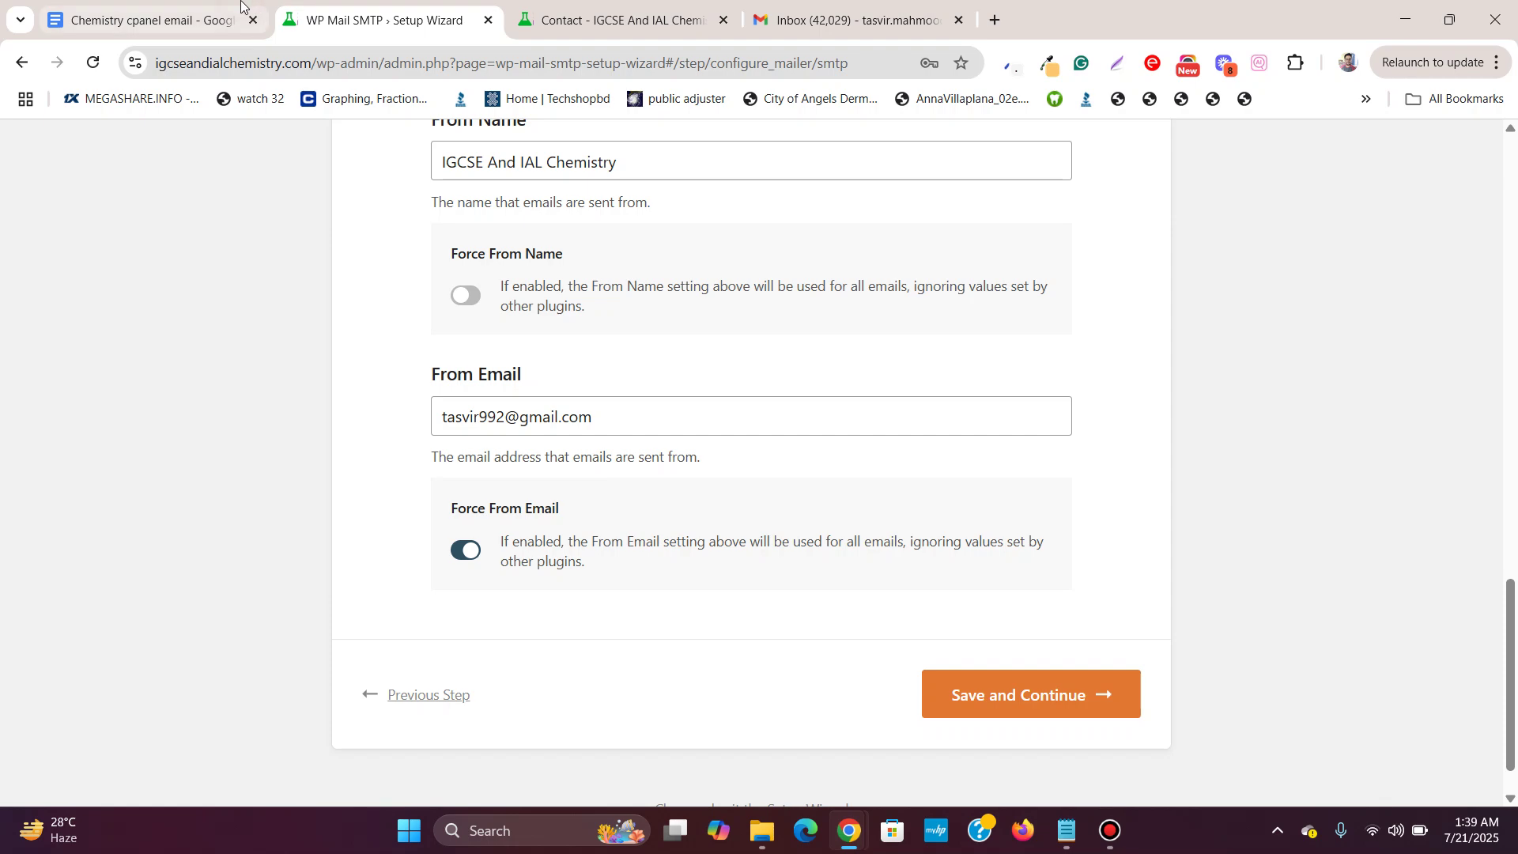
left_click(158, 19)
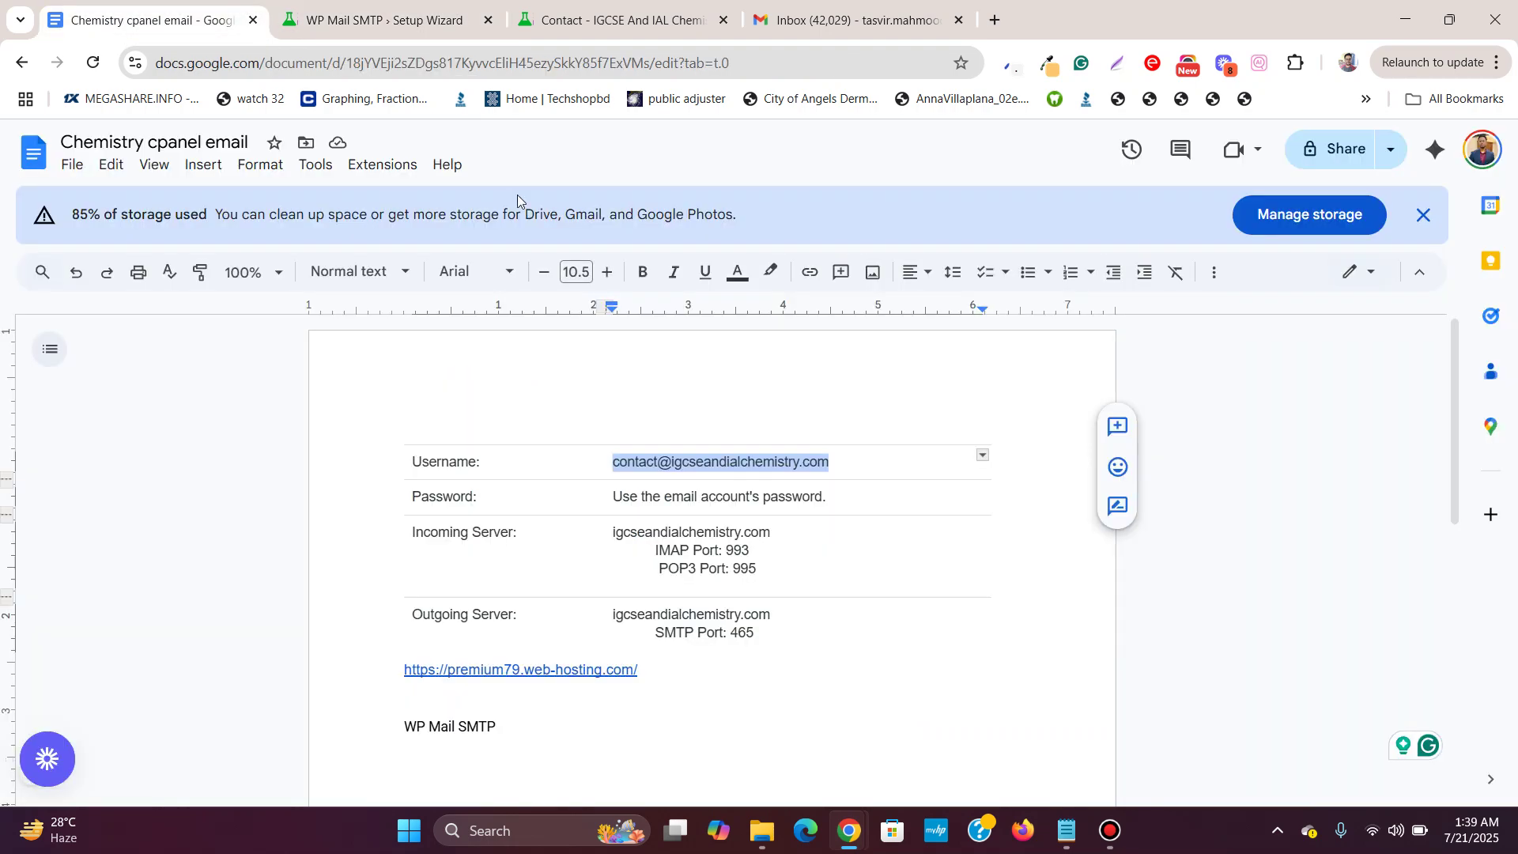
right_click(783, 466)
left_click(860, 253)
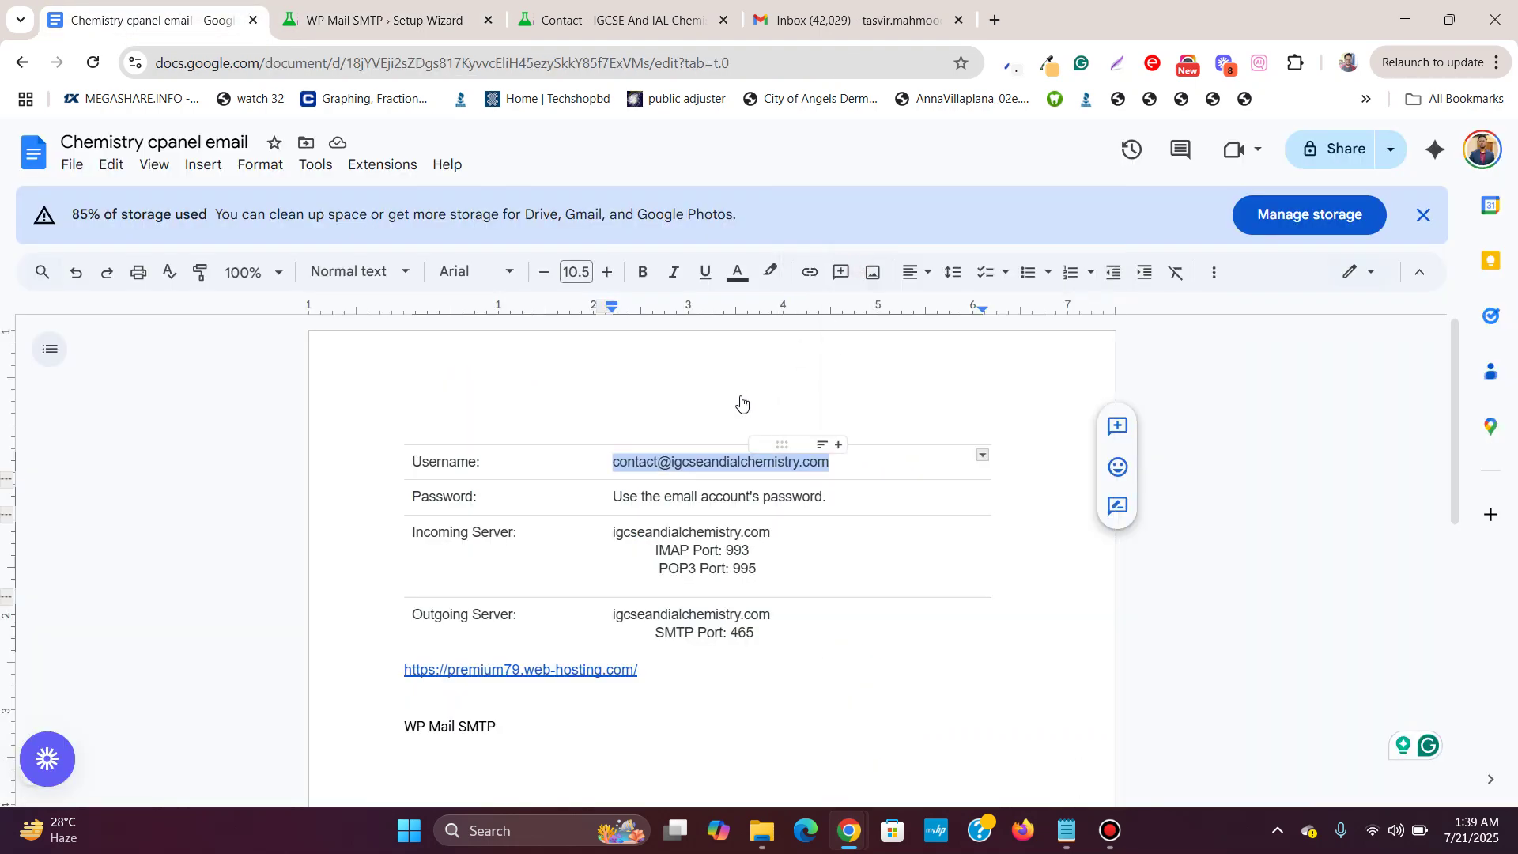
left_click(434, 17)
triple_click(654, 414)
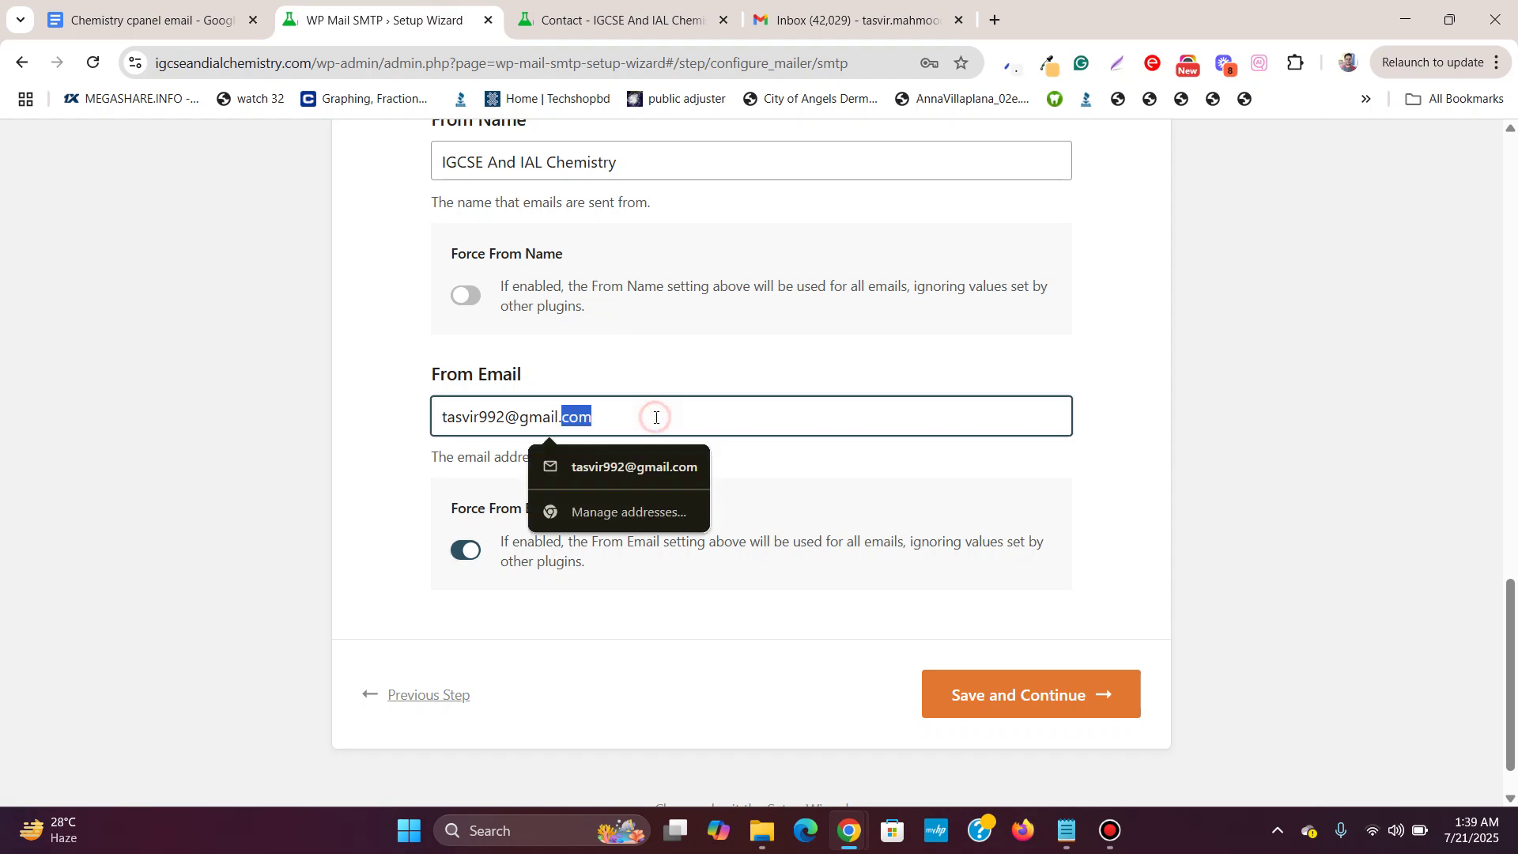
right_click(655, 414)
left_click(773, 411)
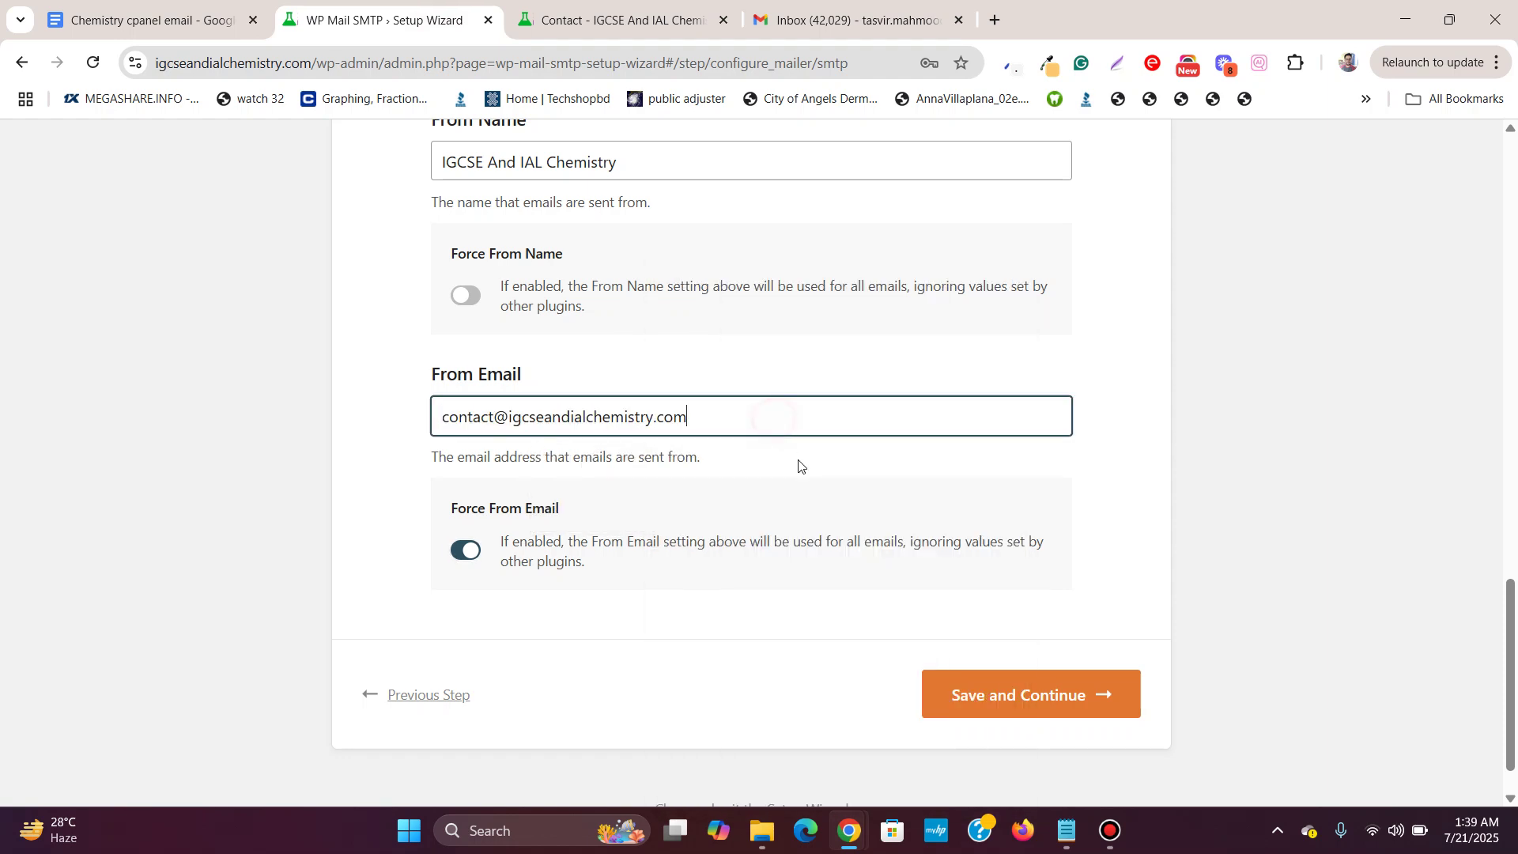
- Save the mailer settings, dismiss the password prompt, and accept default email features to reach step 5
left_click(1011, 693)
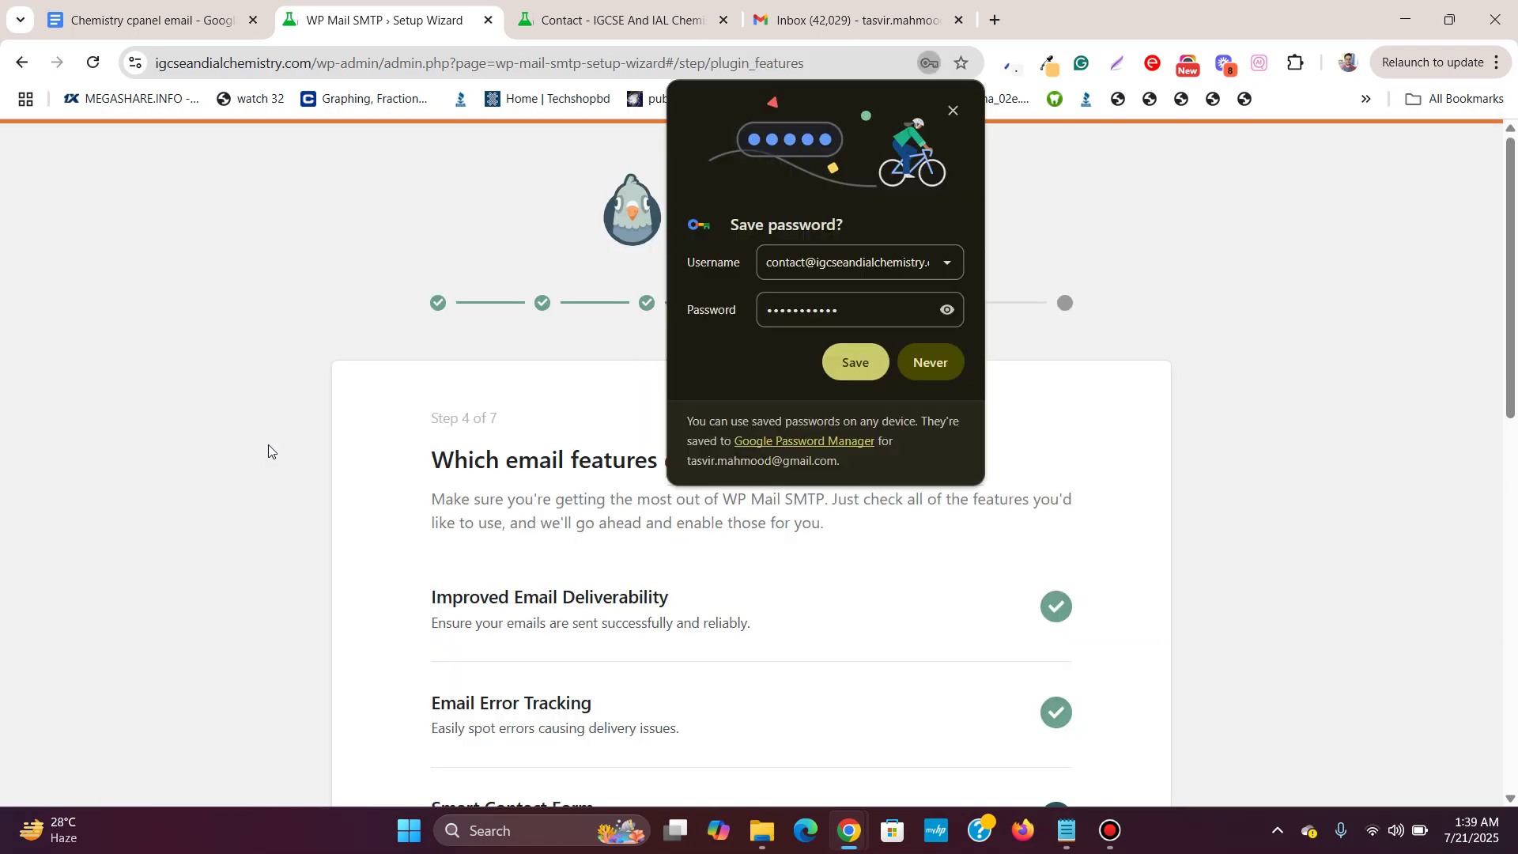
left_click(953, 110)
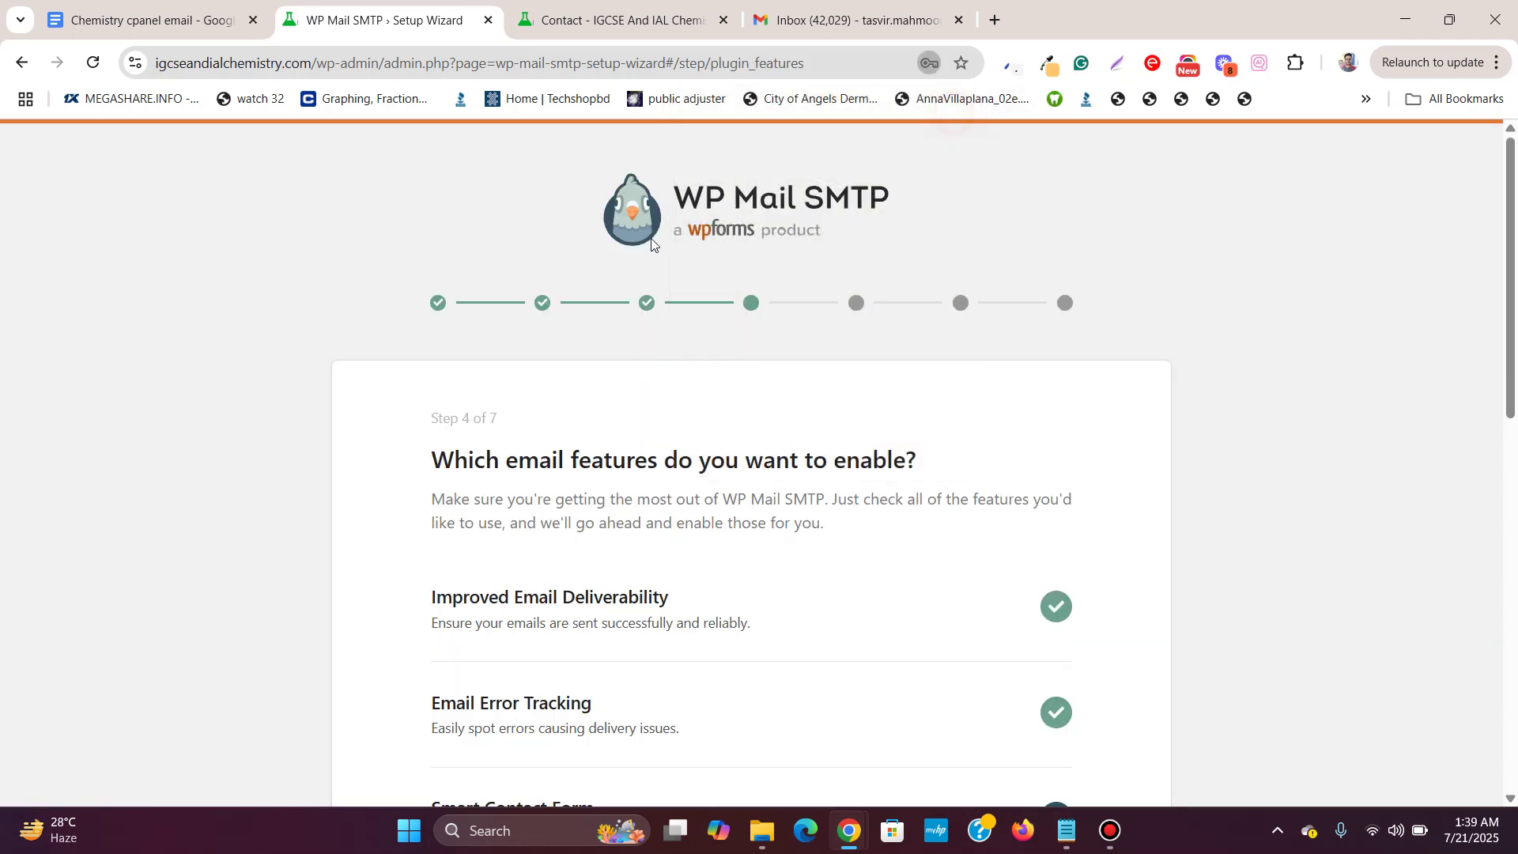
scroll(296, 392, "down", 12)
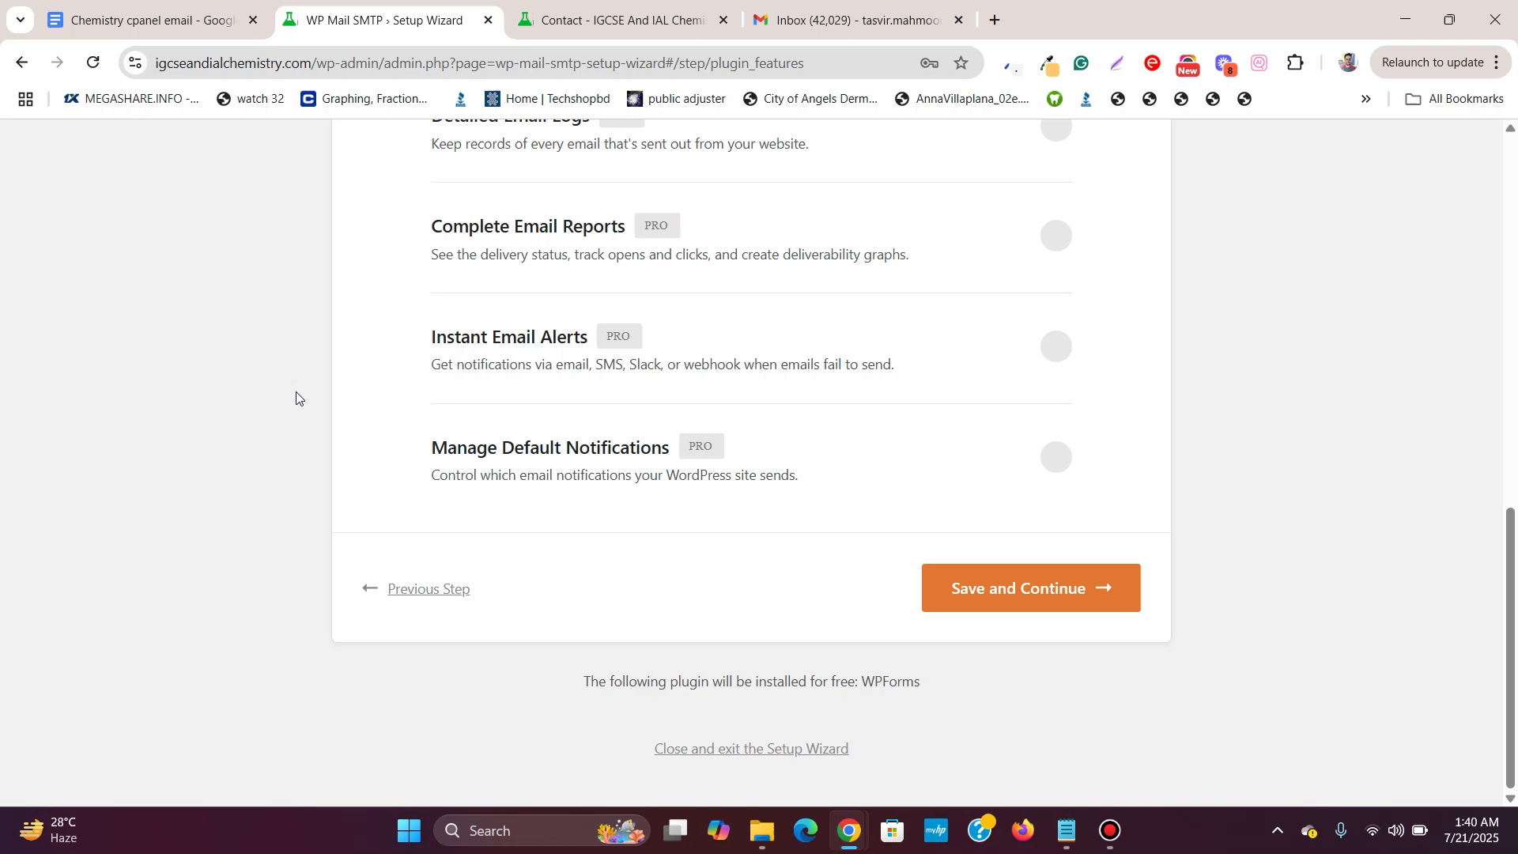
scroll(300, 388, "up", 10)
scroll(304, 387, "up", 3)
scroll(304, 387, "down", 11)
left_click(975, 601)
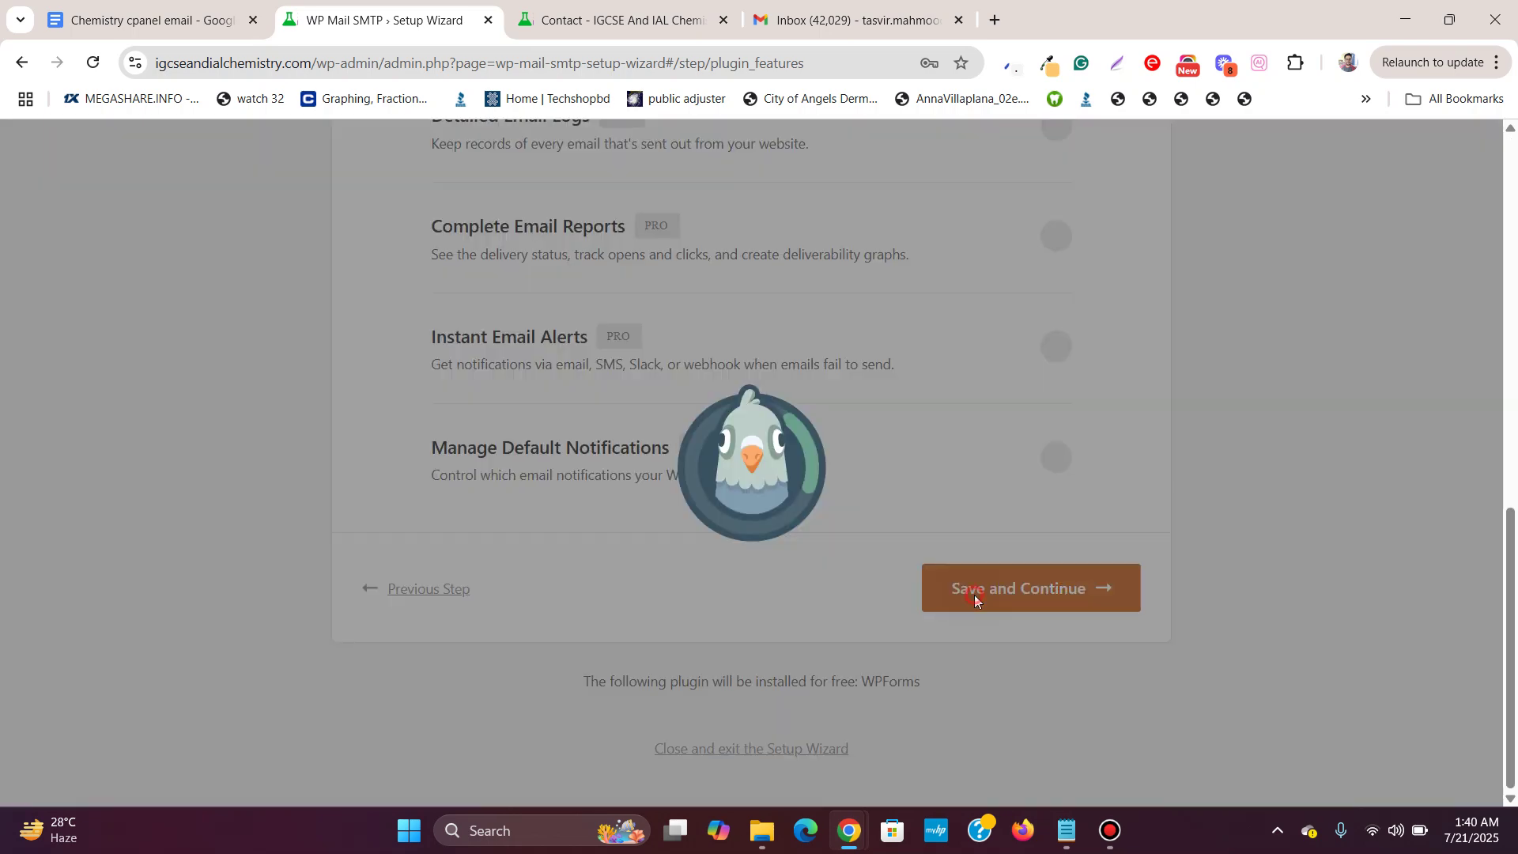
scroll(326, 510, "up", 10)
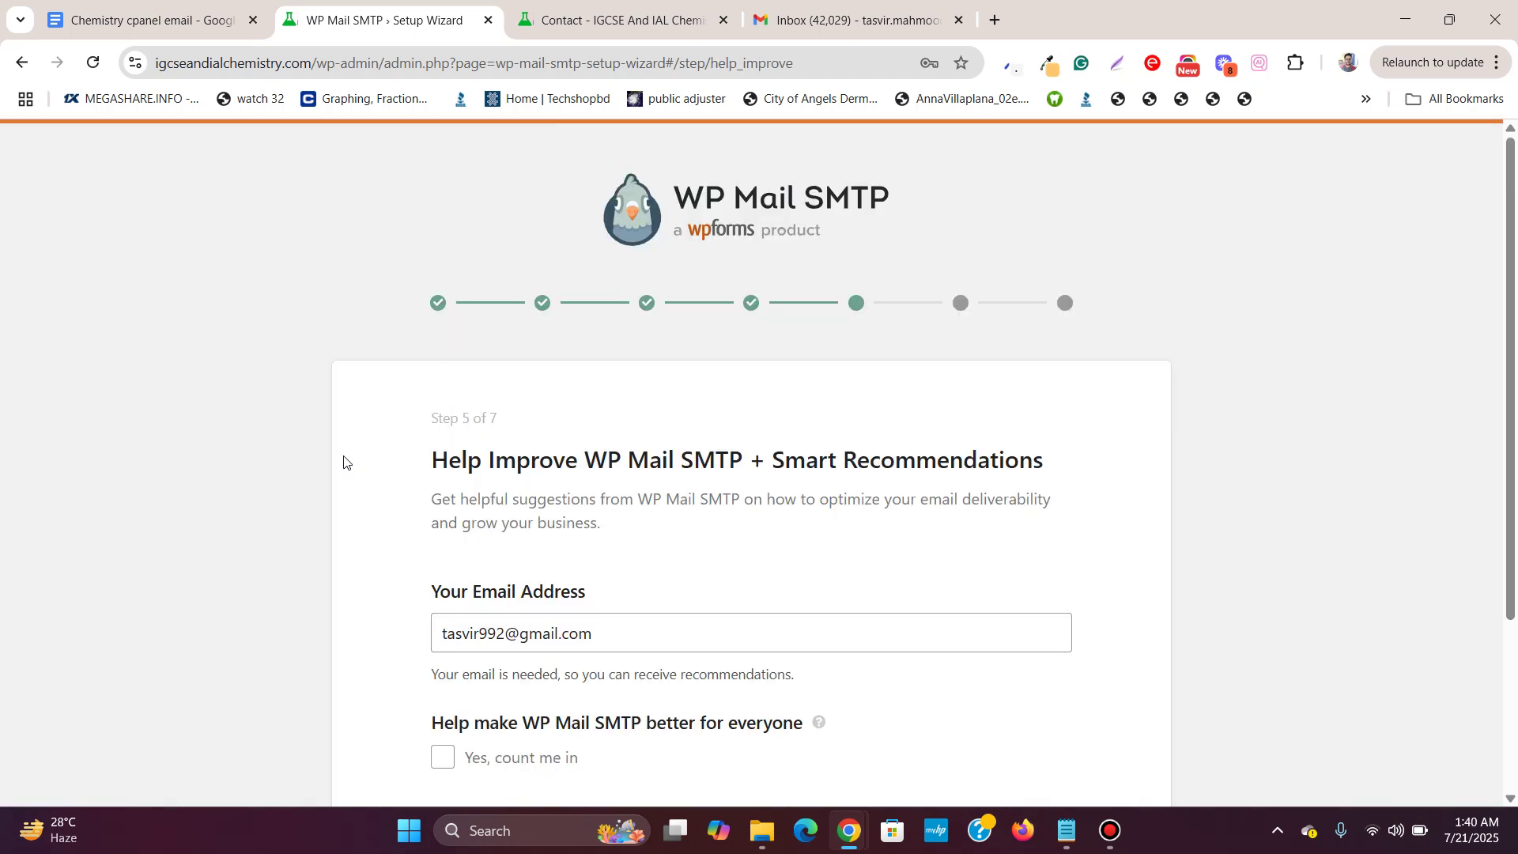
scroll(344, 462, "down", 3)
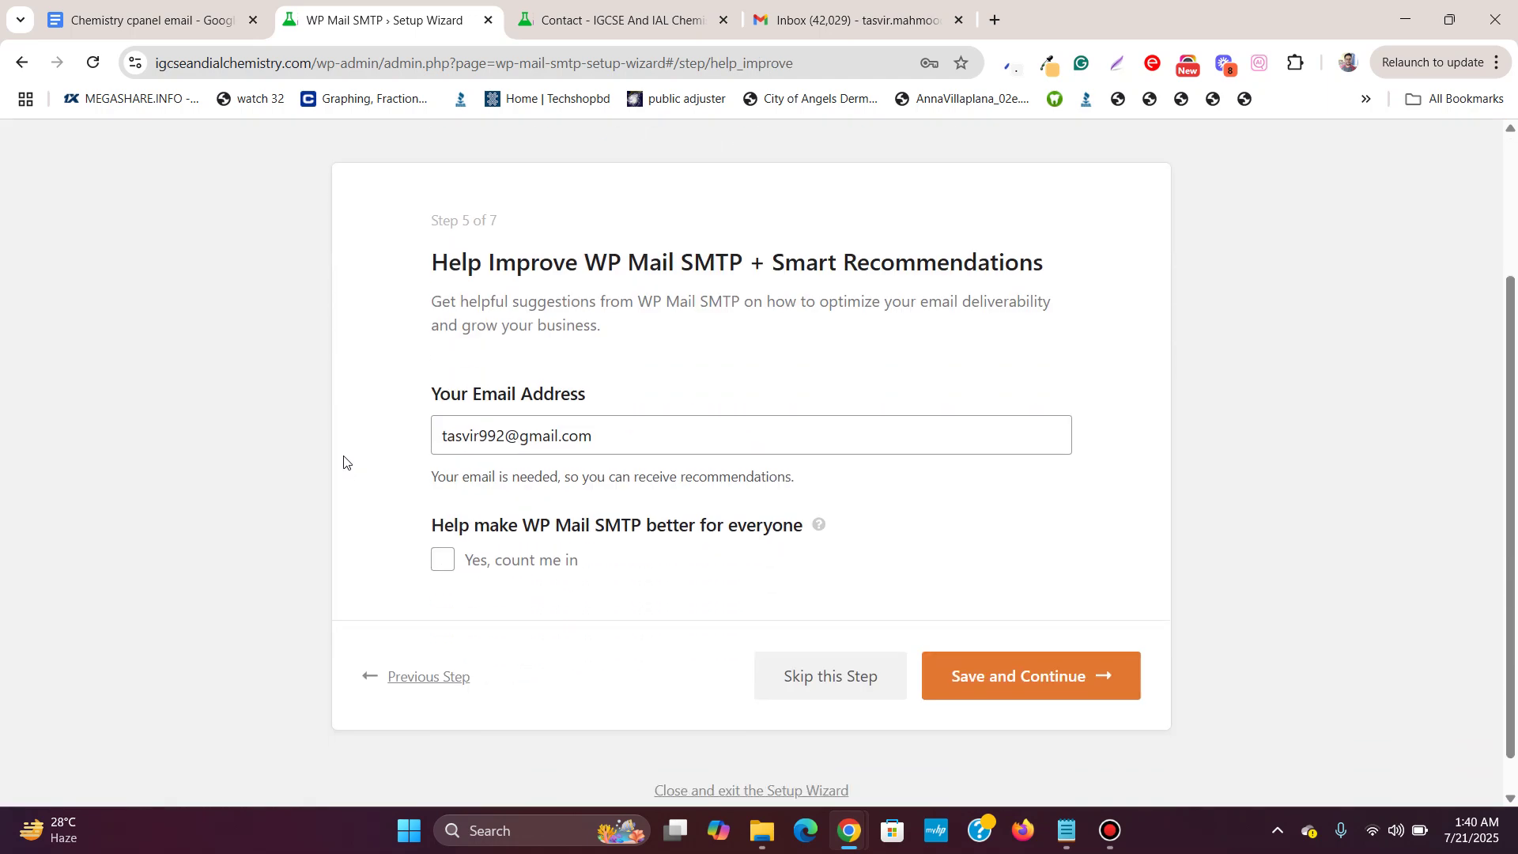
- Skip the recommendations and license key steps, then finish the WP Mail SMTP setup wizard
left_click(822, 672)
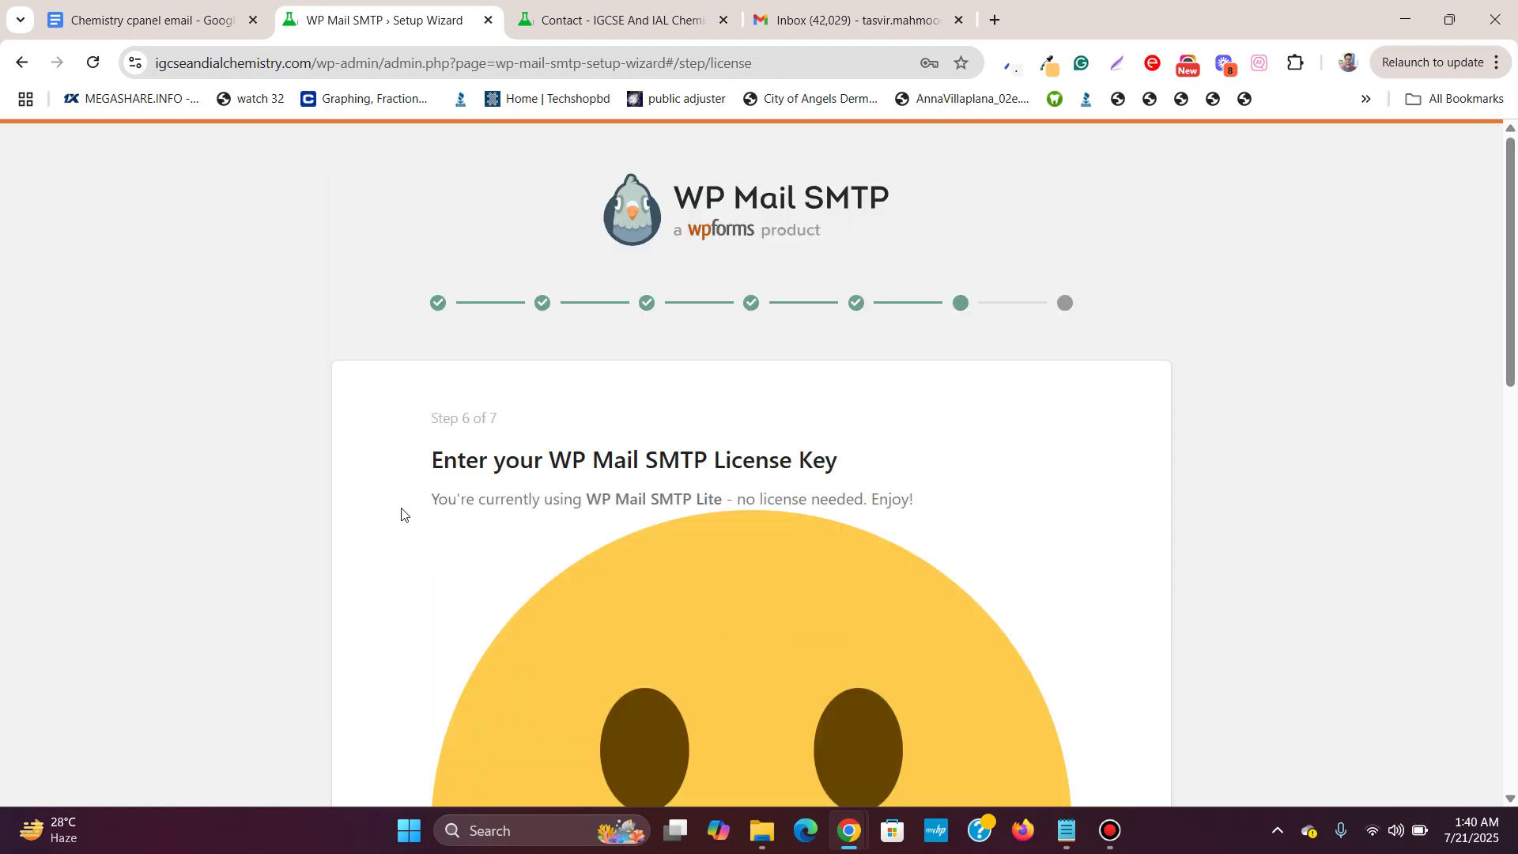
scroll(402, 514, "down", 10)
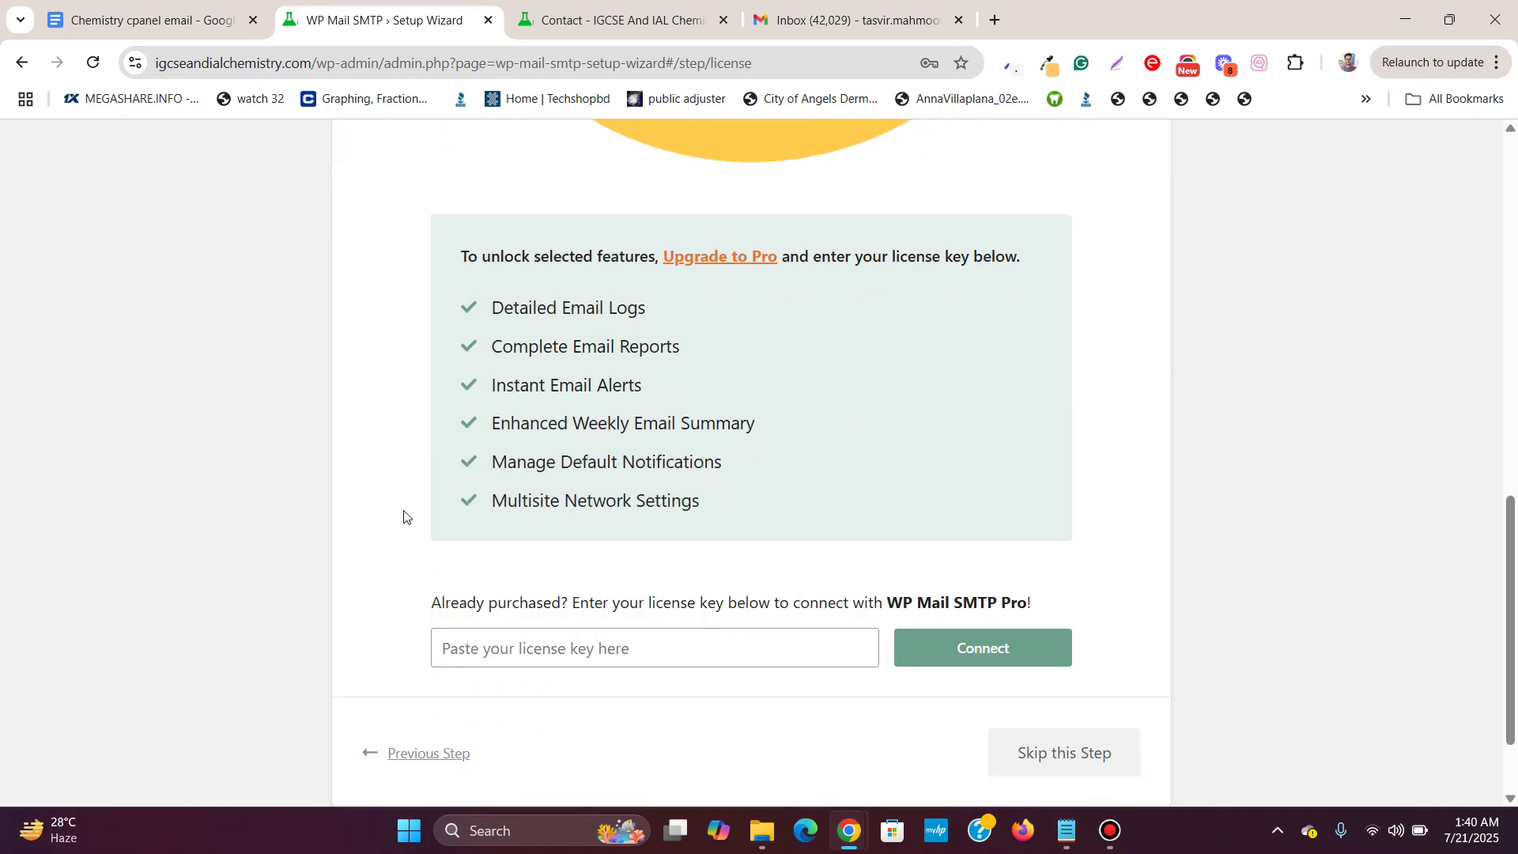
left_click(999, 633)
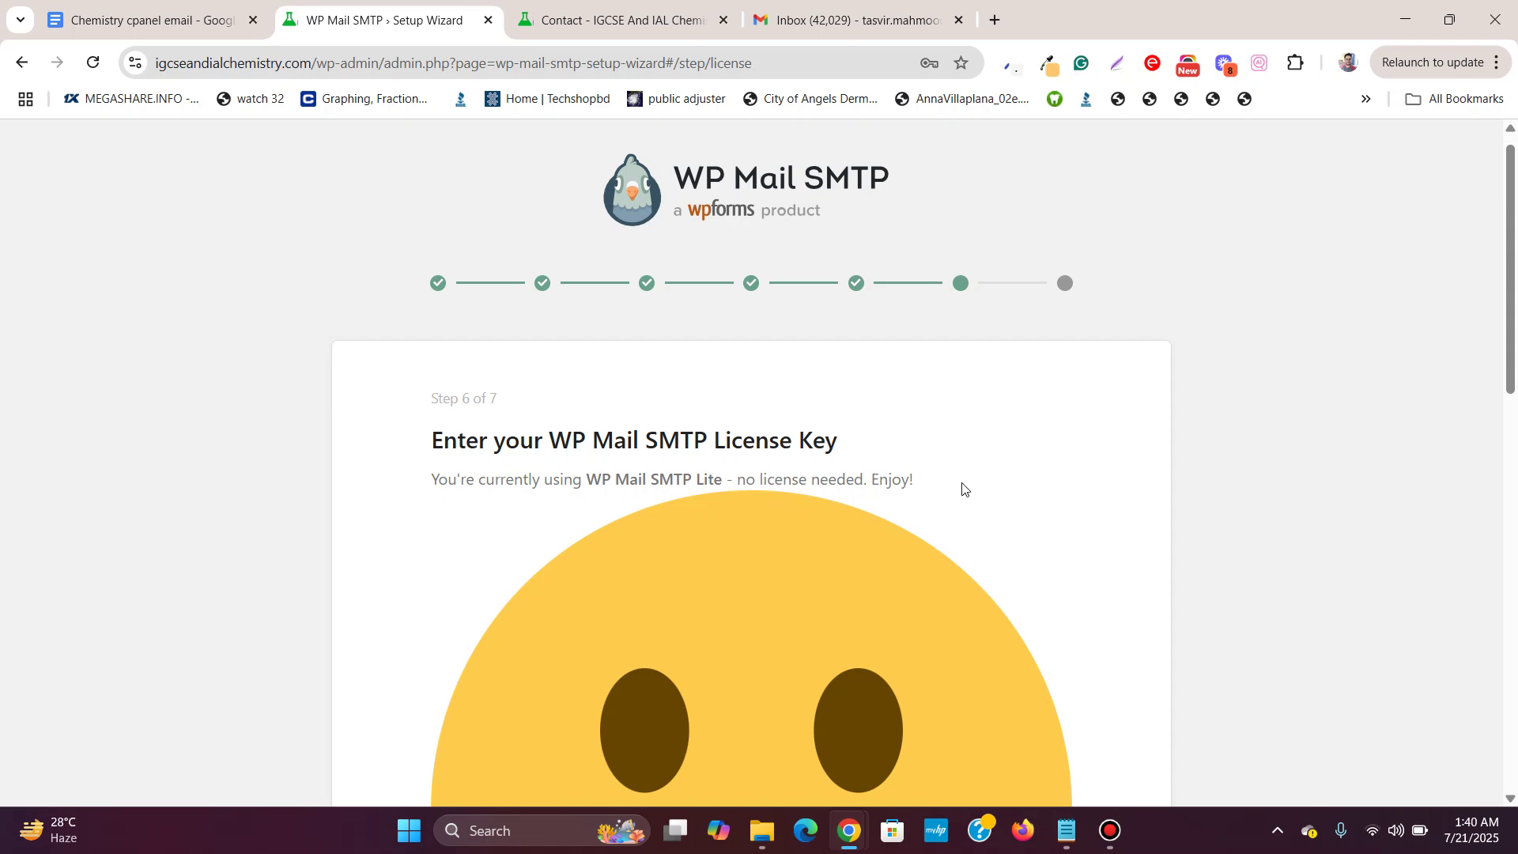
scroll(963, 489, "down", 10)
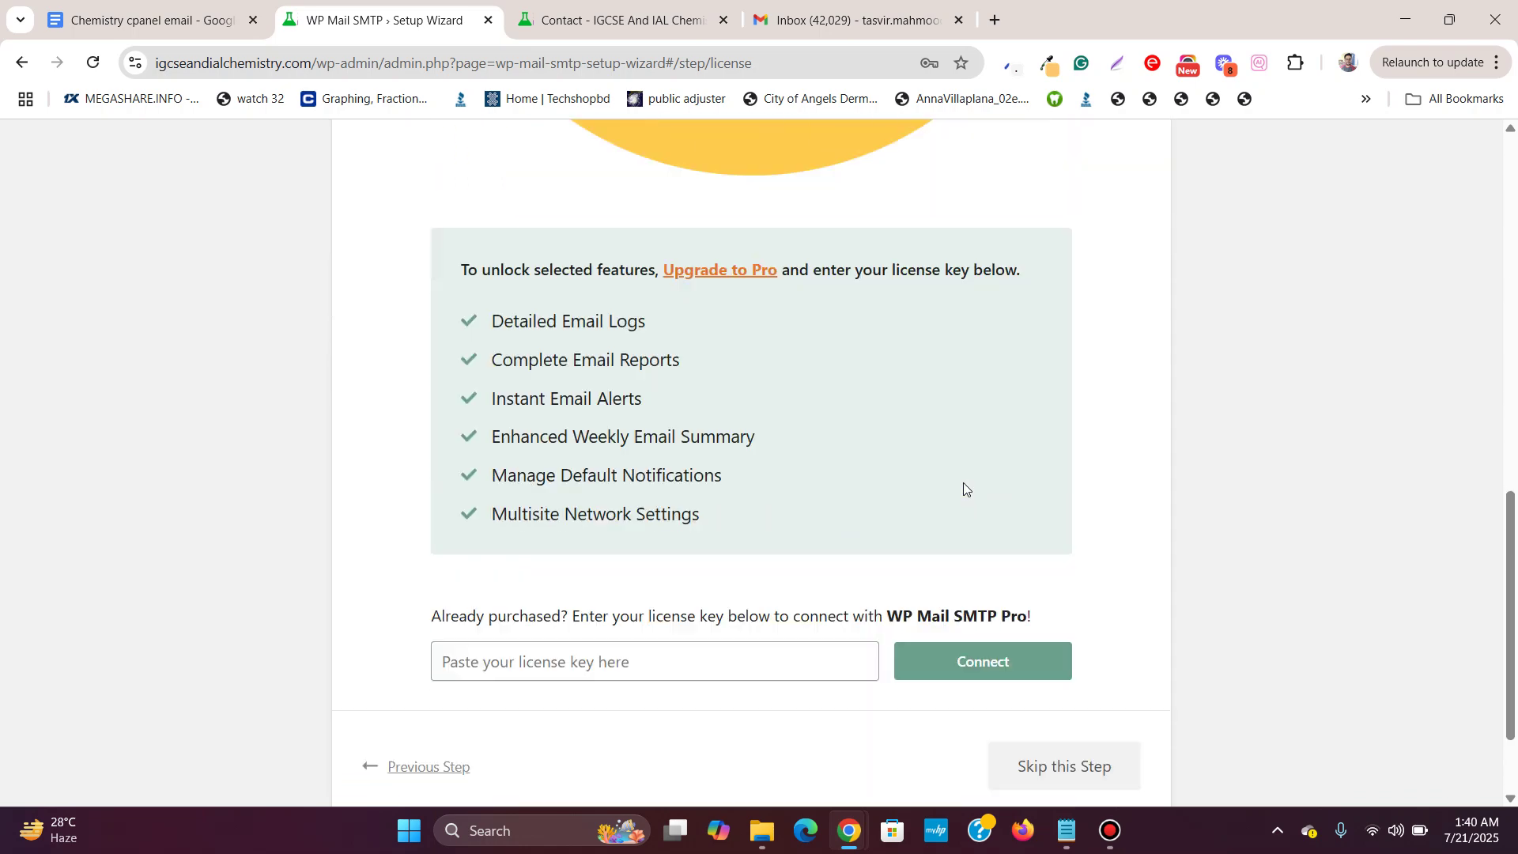
left_click(1095, 643)
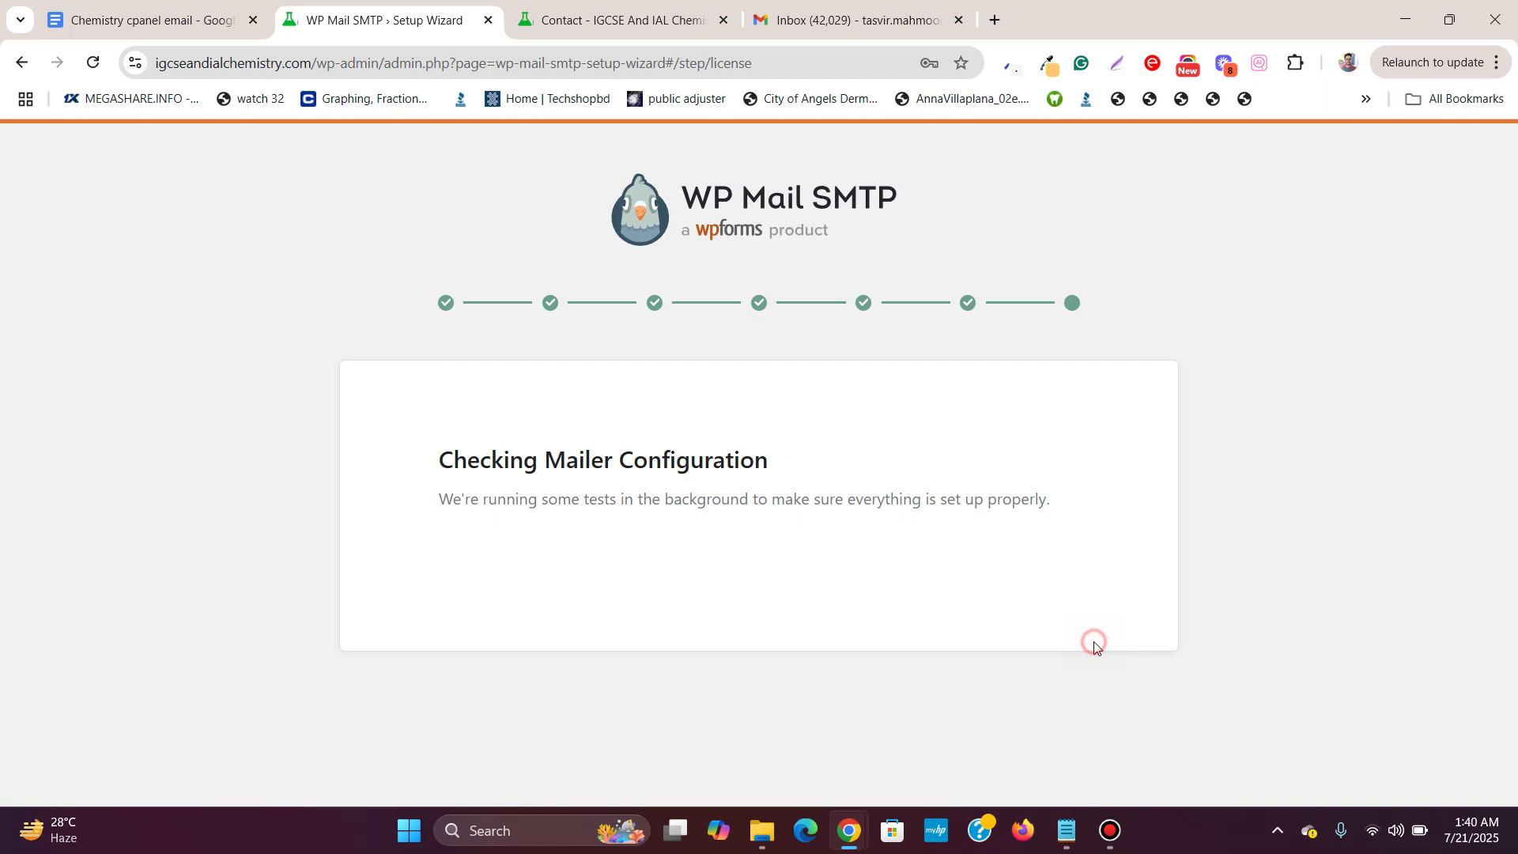
scroll(458, 439, "down", 1)
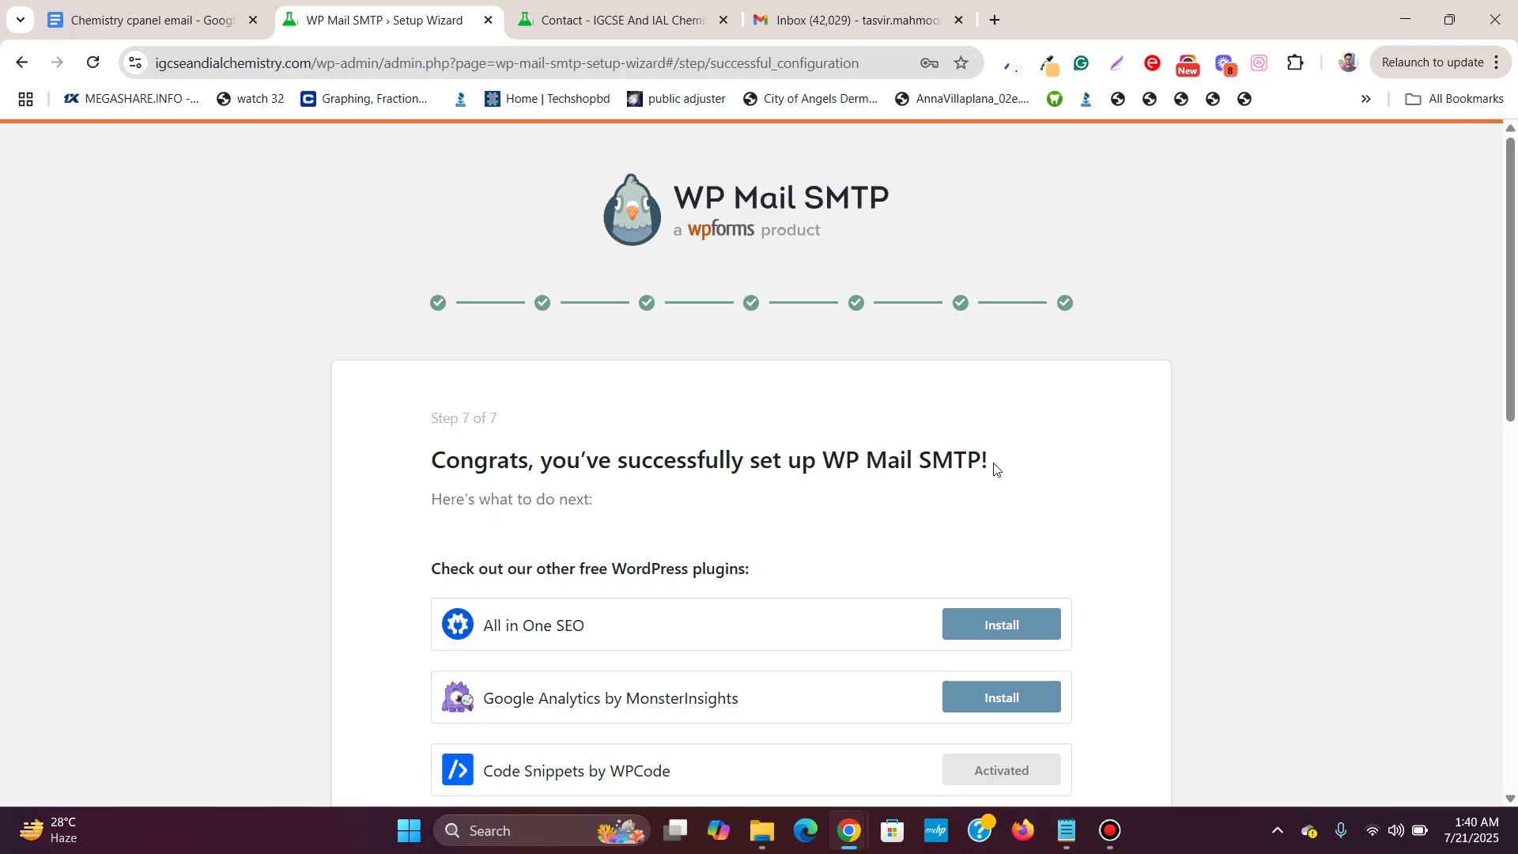
scroll(994, 466, "down", 10)
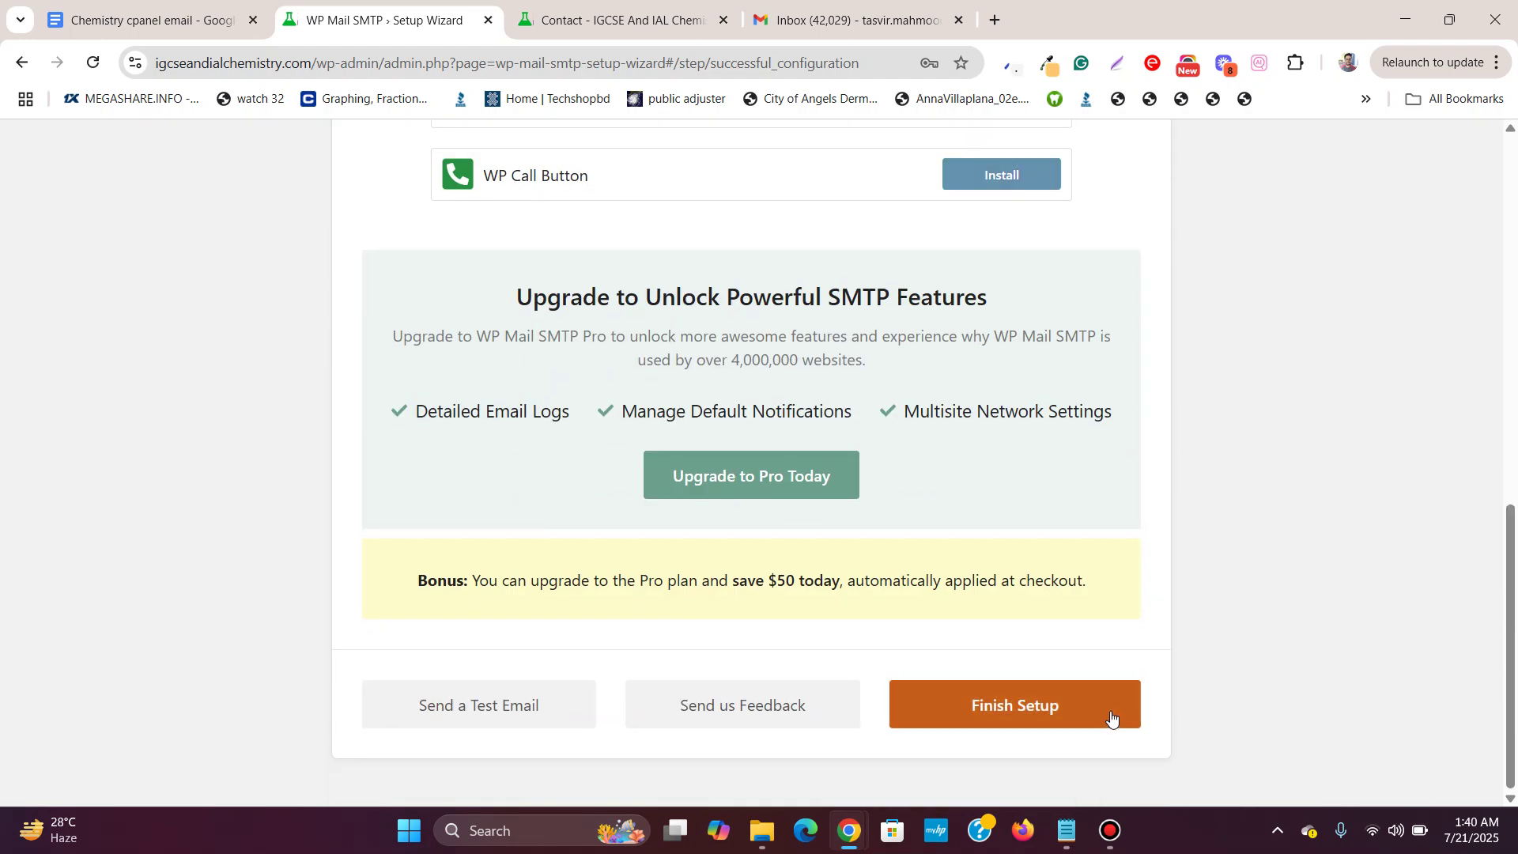
left_click(1108, 718)
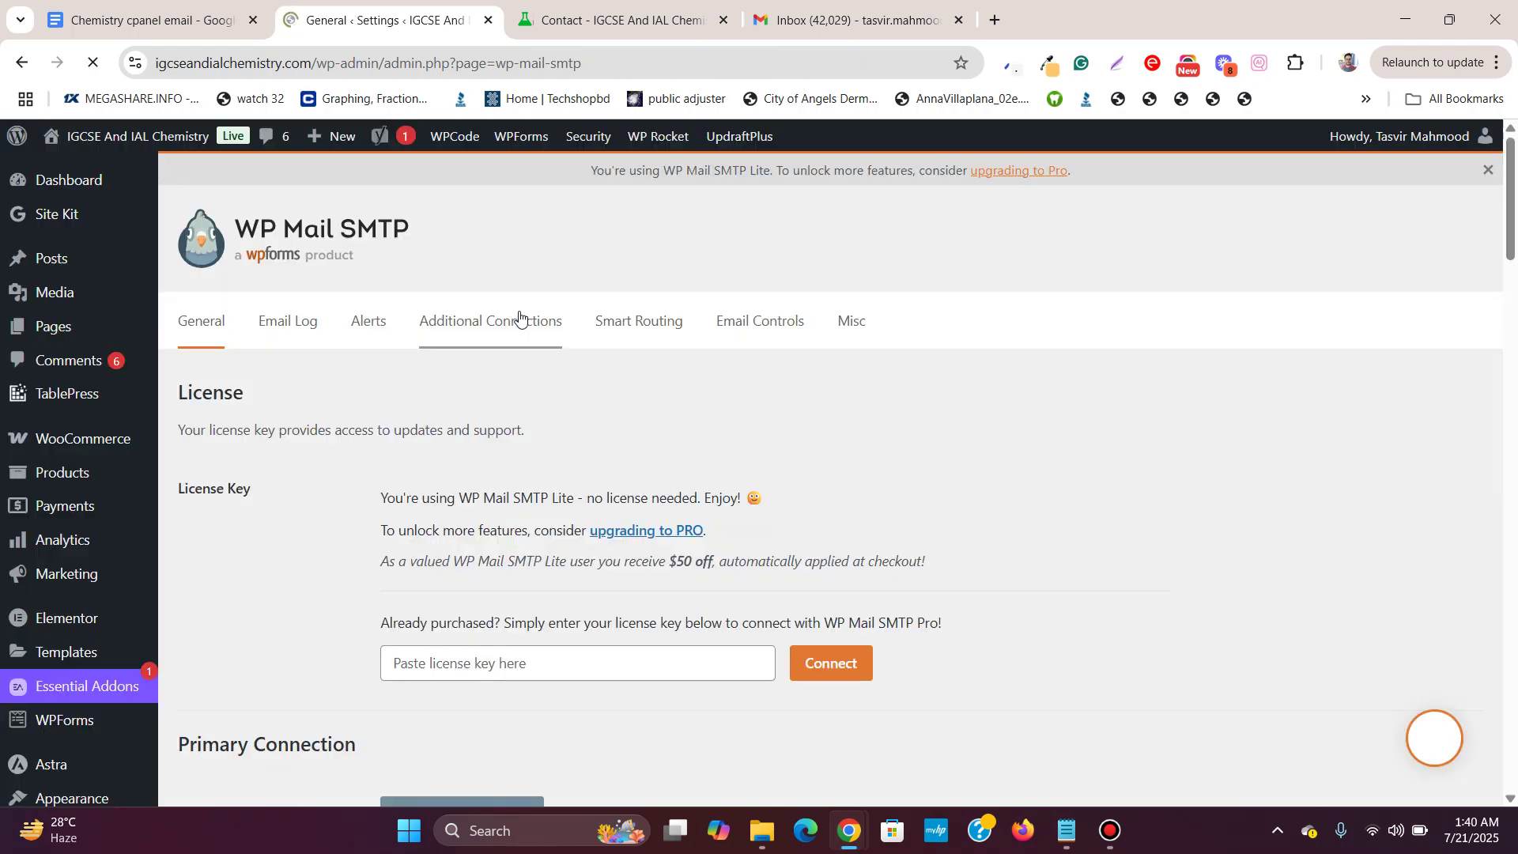
- Look over the saved WP Mail SMTP General settings
scroll(515, 306, "down", 10)
scroll(518, 304, "down", 12)
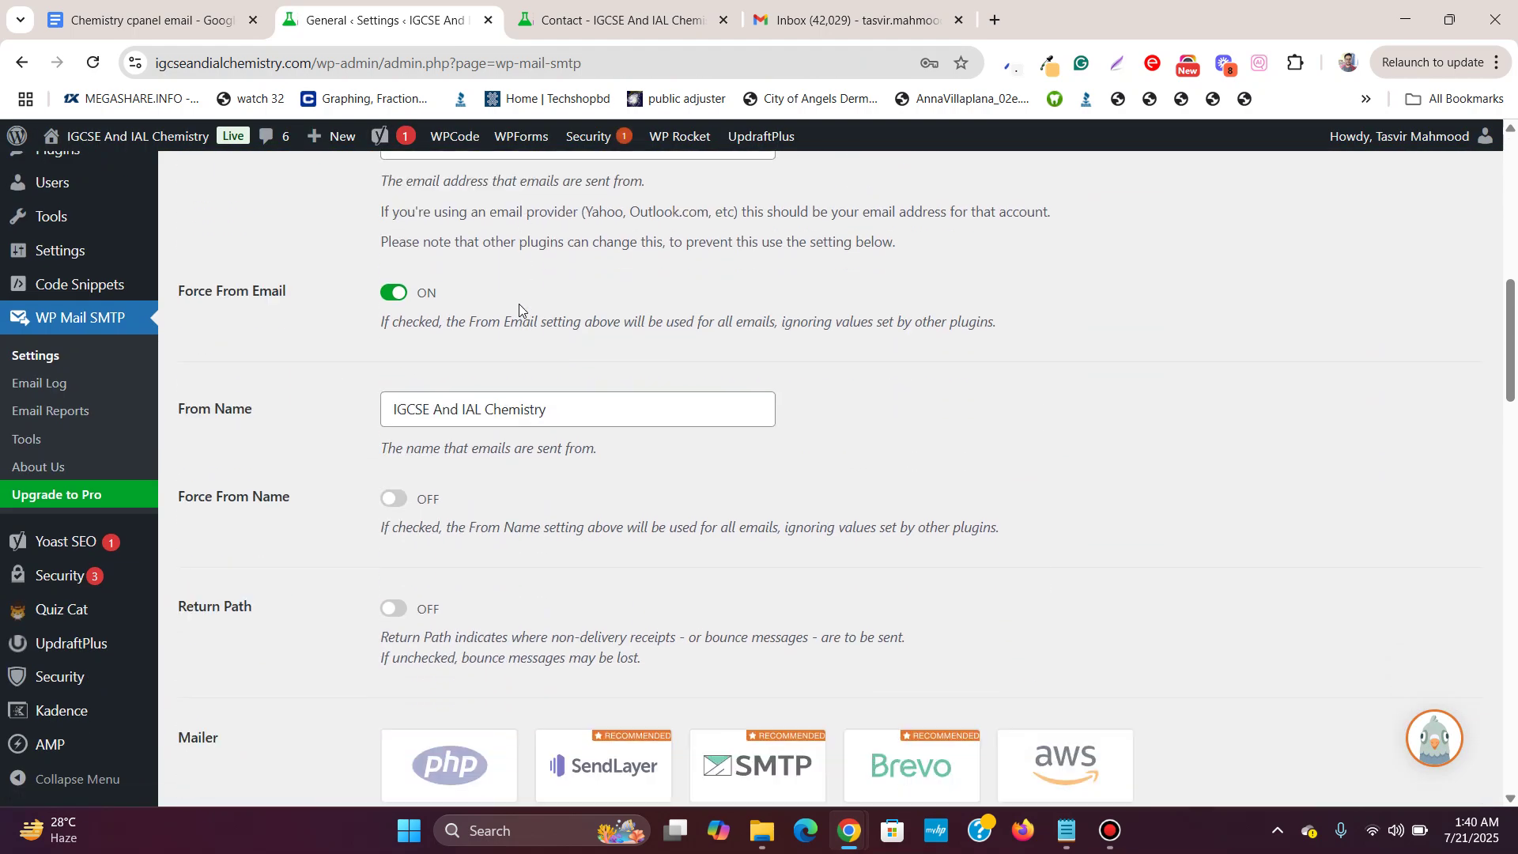
scroll(518, 303, "down", 7)
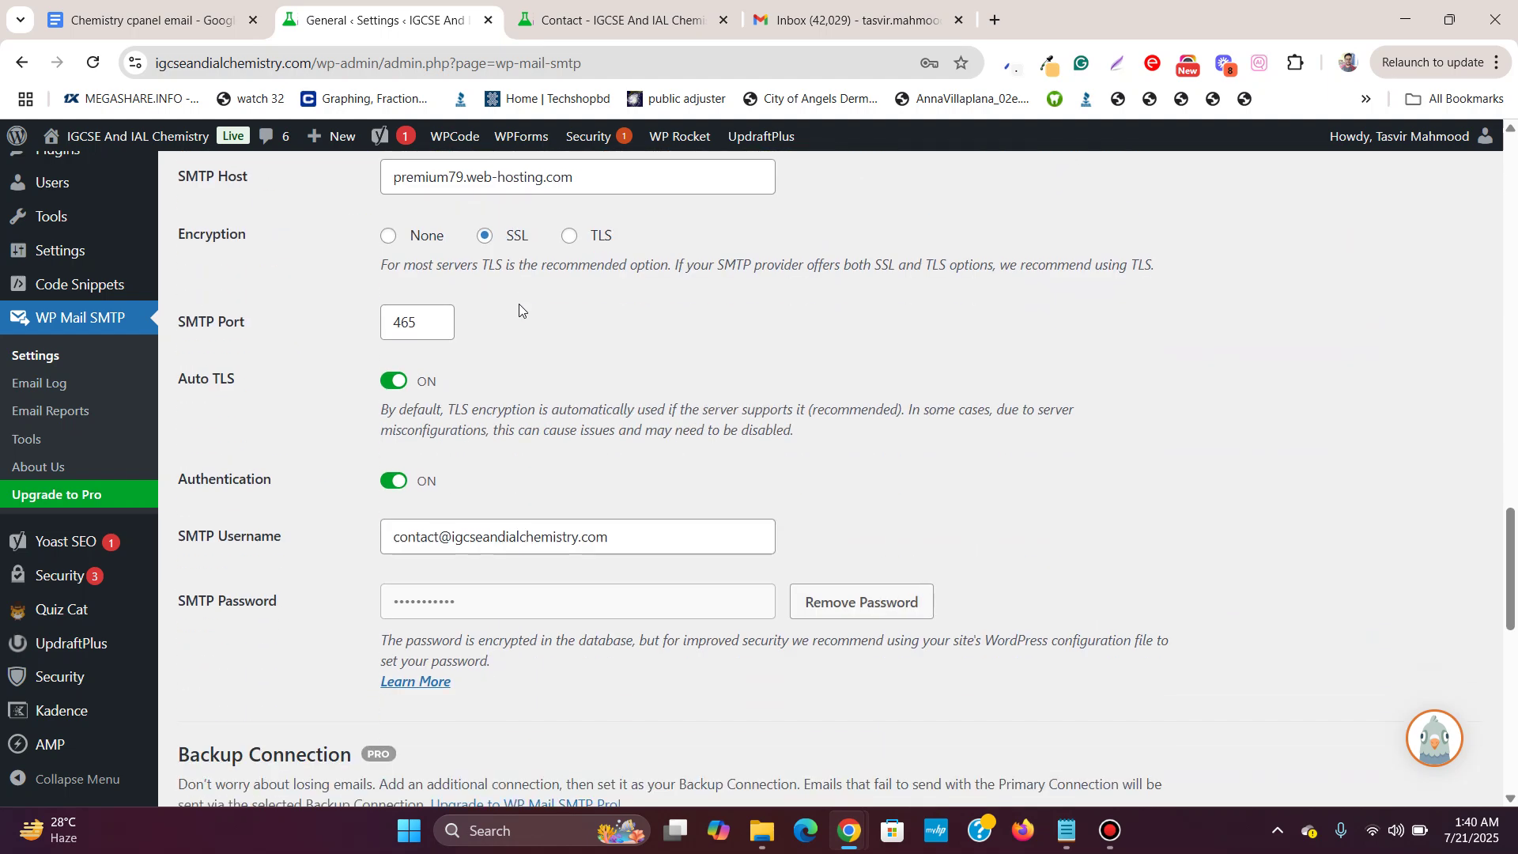
- Reload the site's Contact page and run WP Rocket's Clear and Preload Cache
left_click(561, 23)
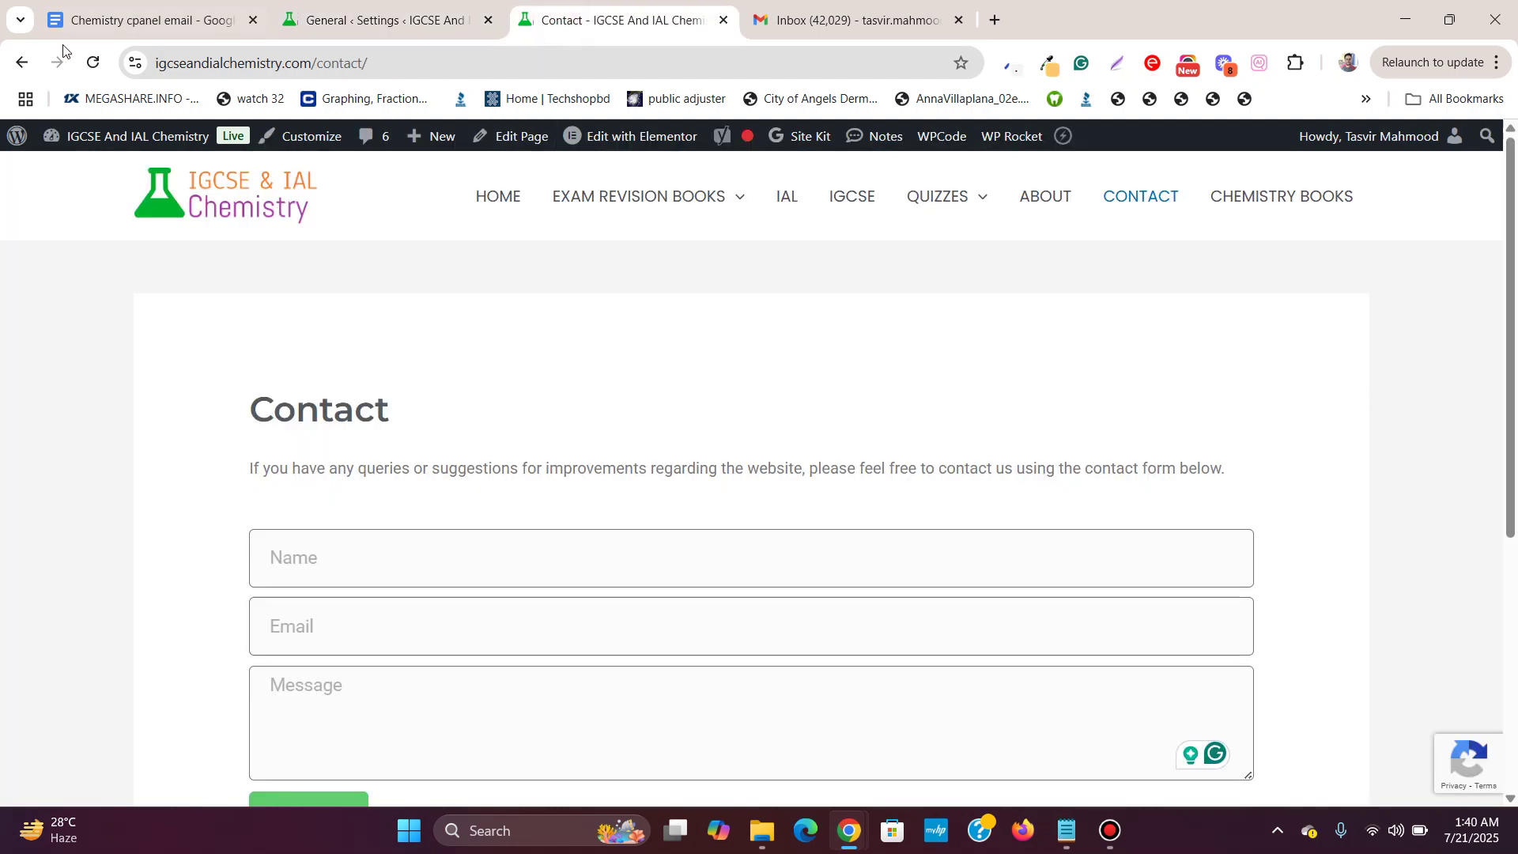
left_click(93, 63)
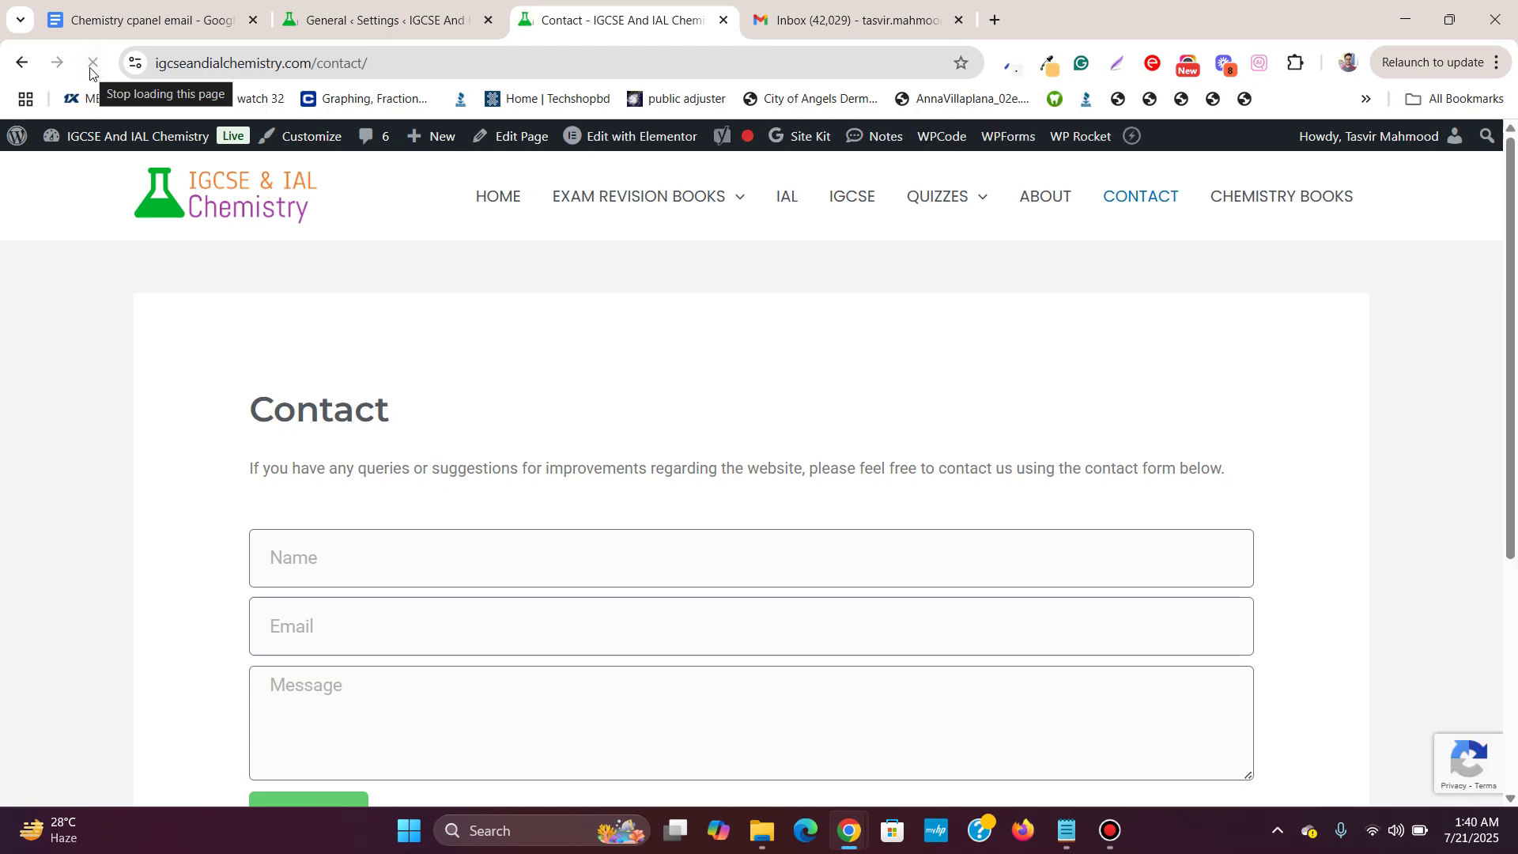
mouse_move(1092, 144)
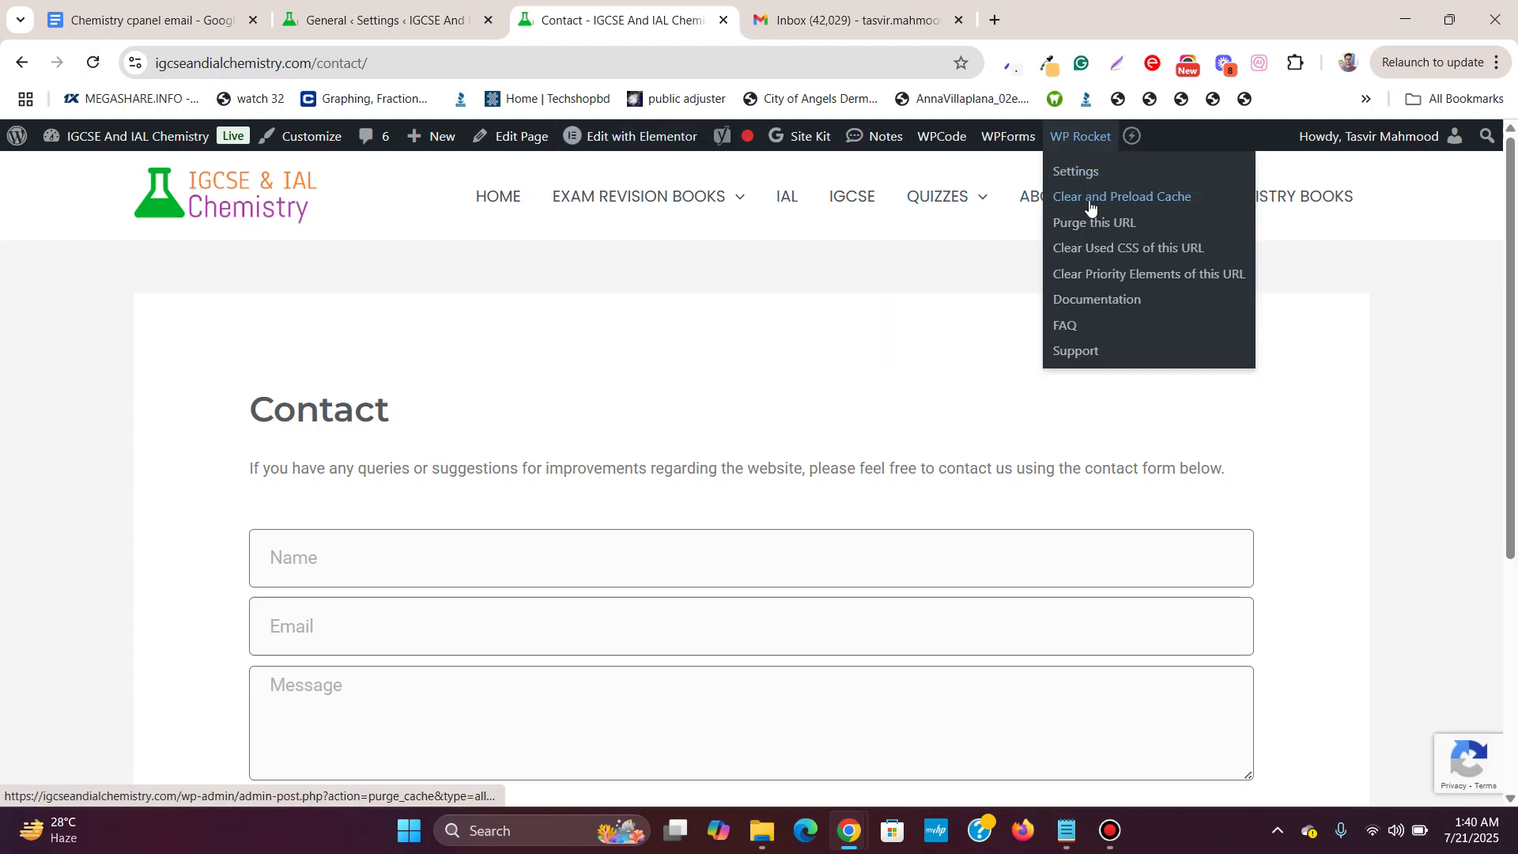
left_click(1089, 204)
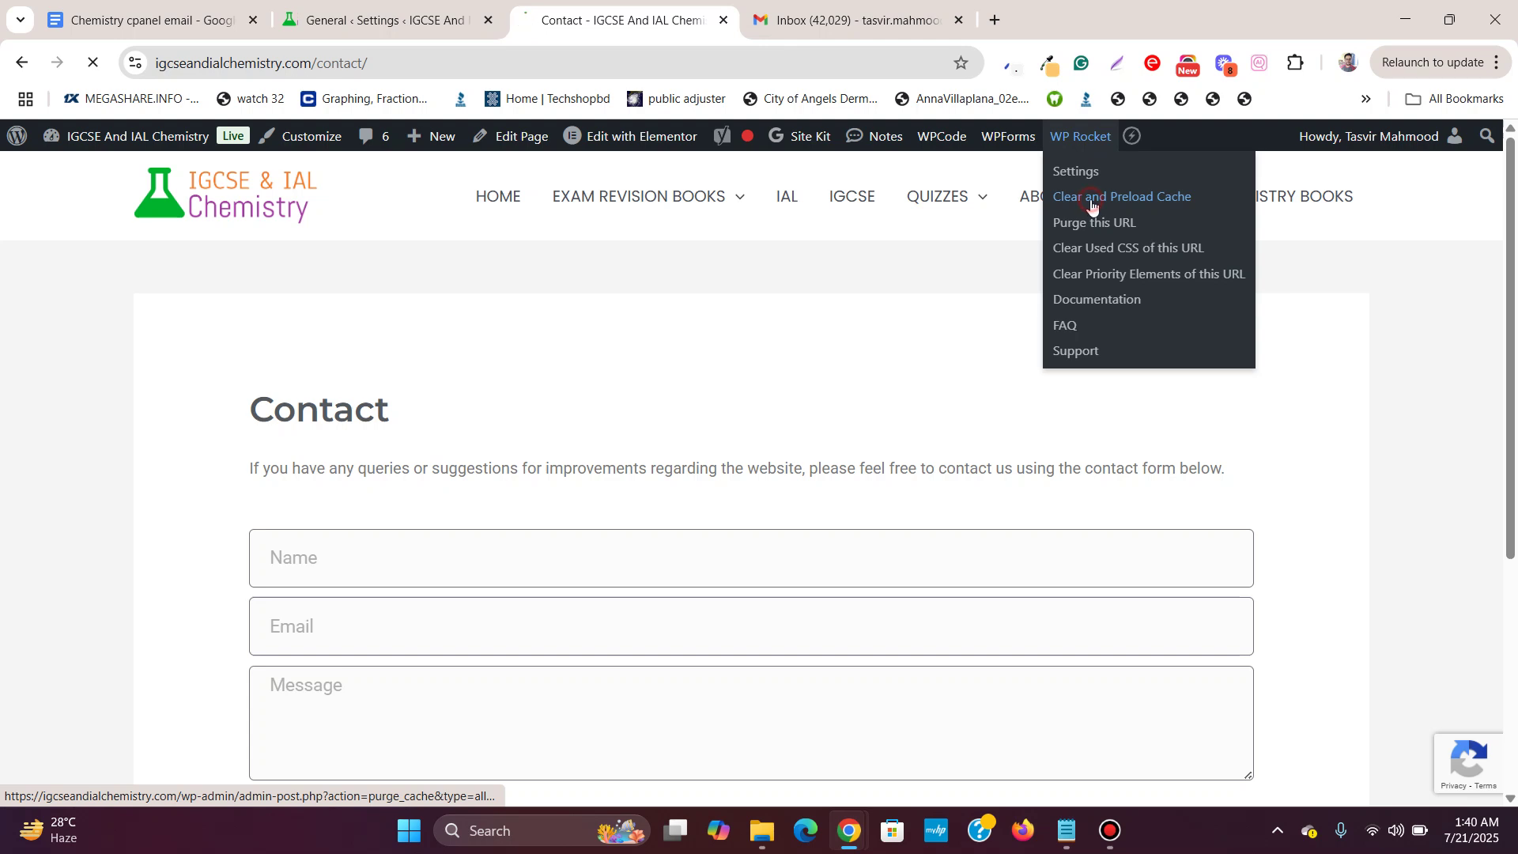
- Send the Contact form with the saved name and e-mail and the message 'Great chemistry website'
scroll(386, 387, "down", 3)
left_click(393, 362)
left_click(422, 419)
left_click(364, 425)
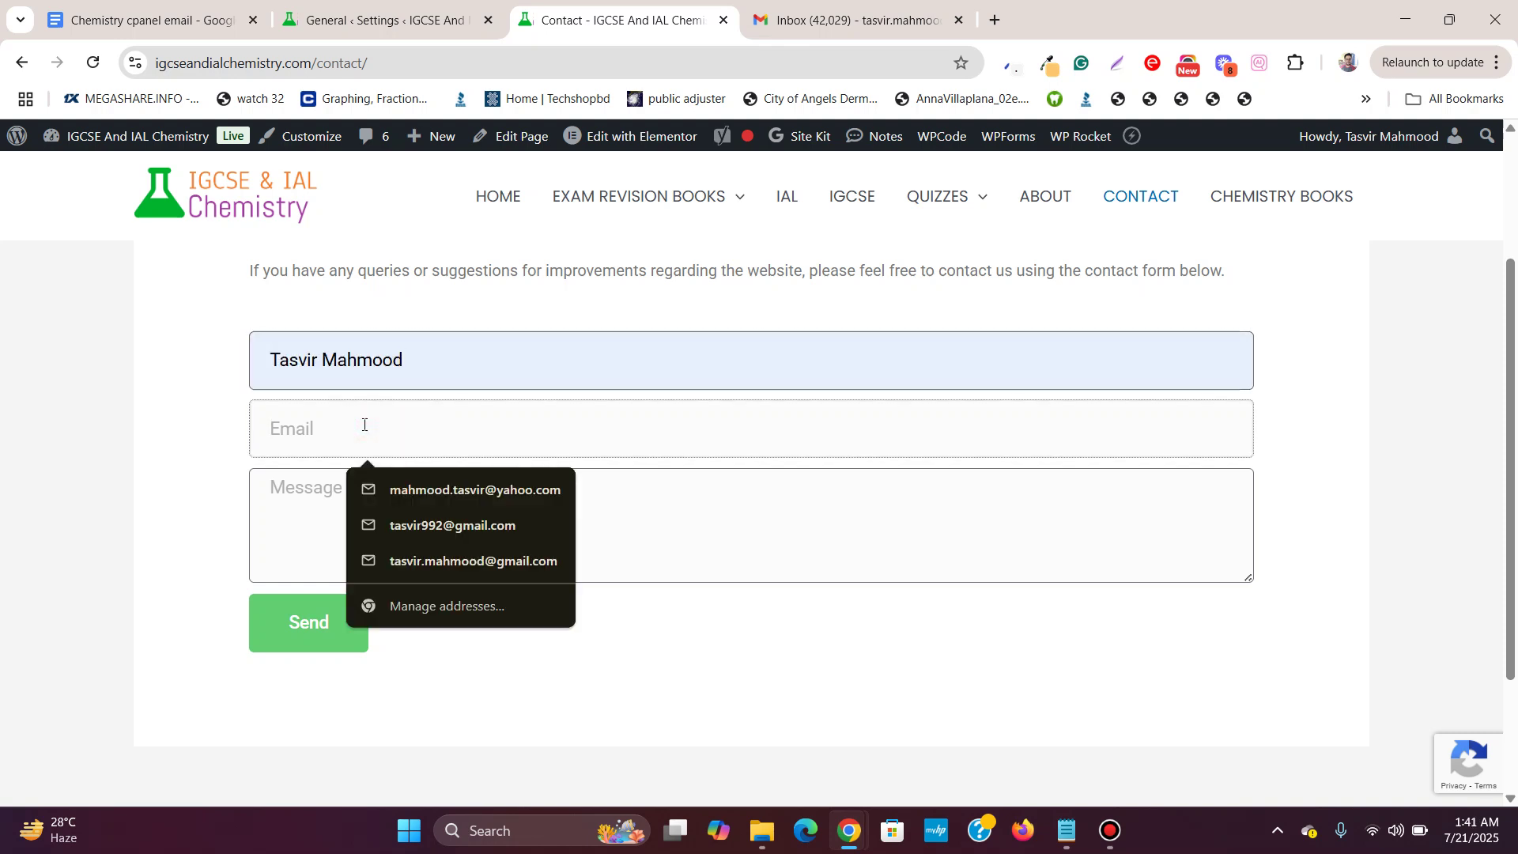
left_click(396, 493)
left_click(395, 495)
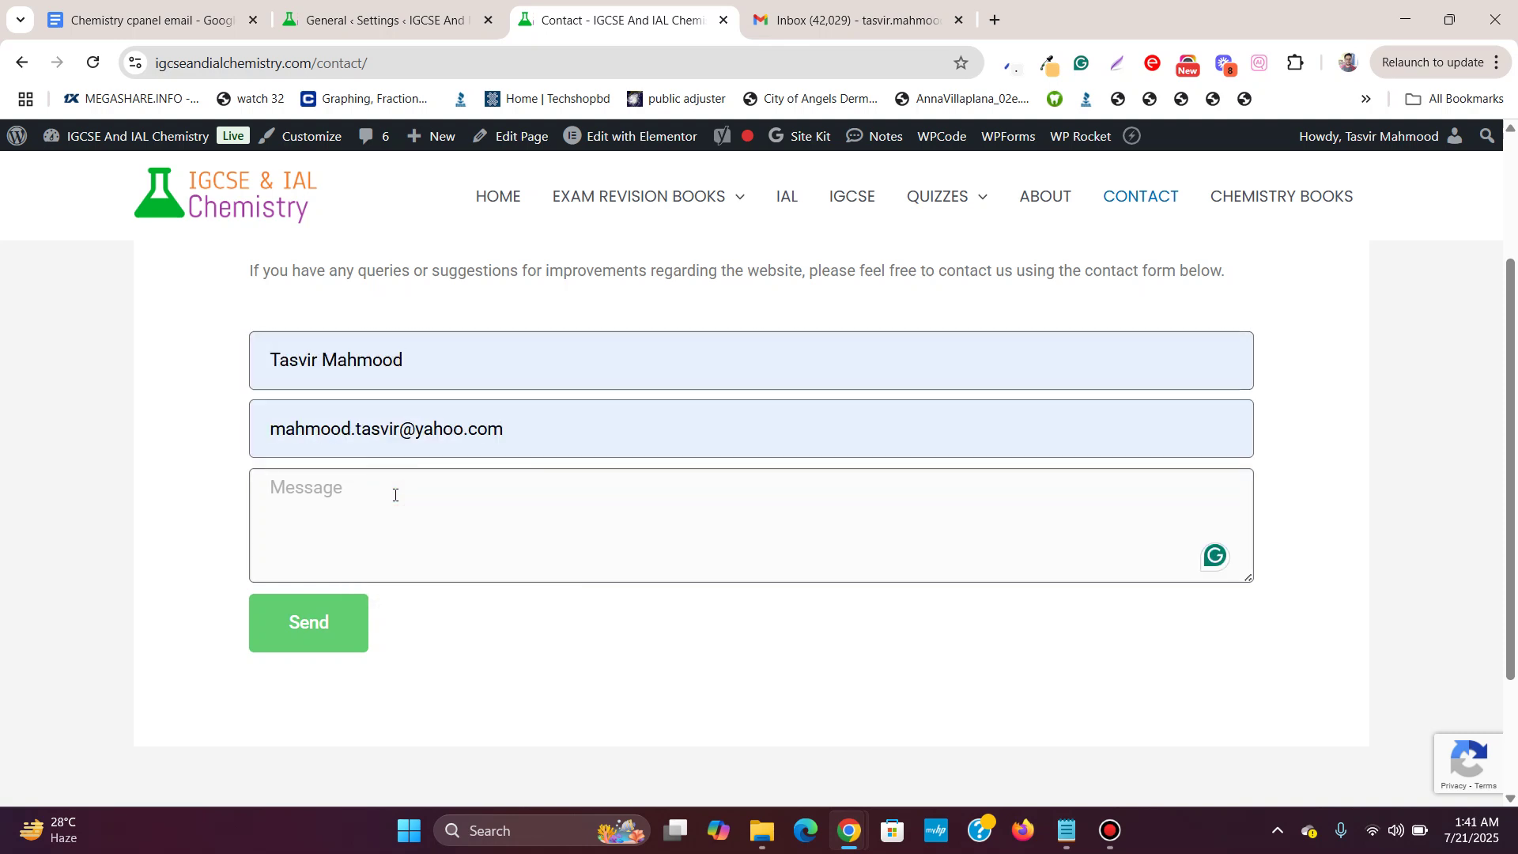
type("Great chemistry website")
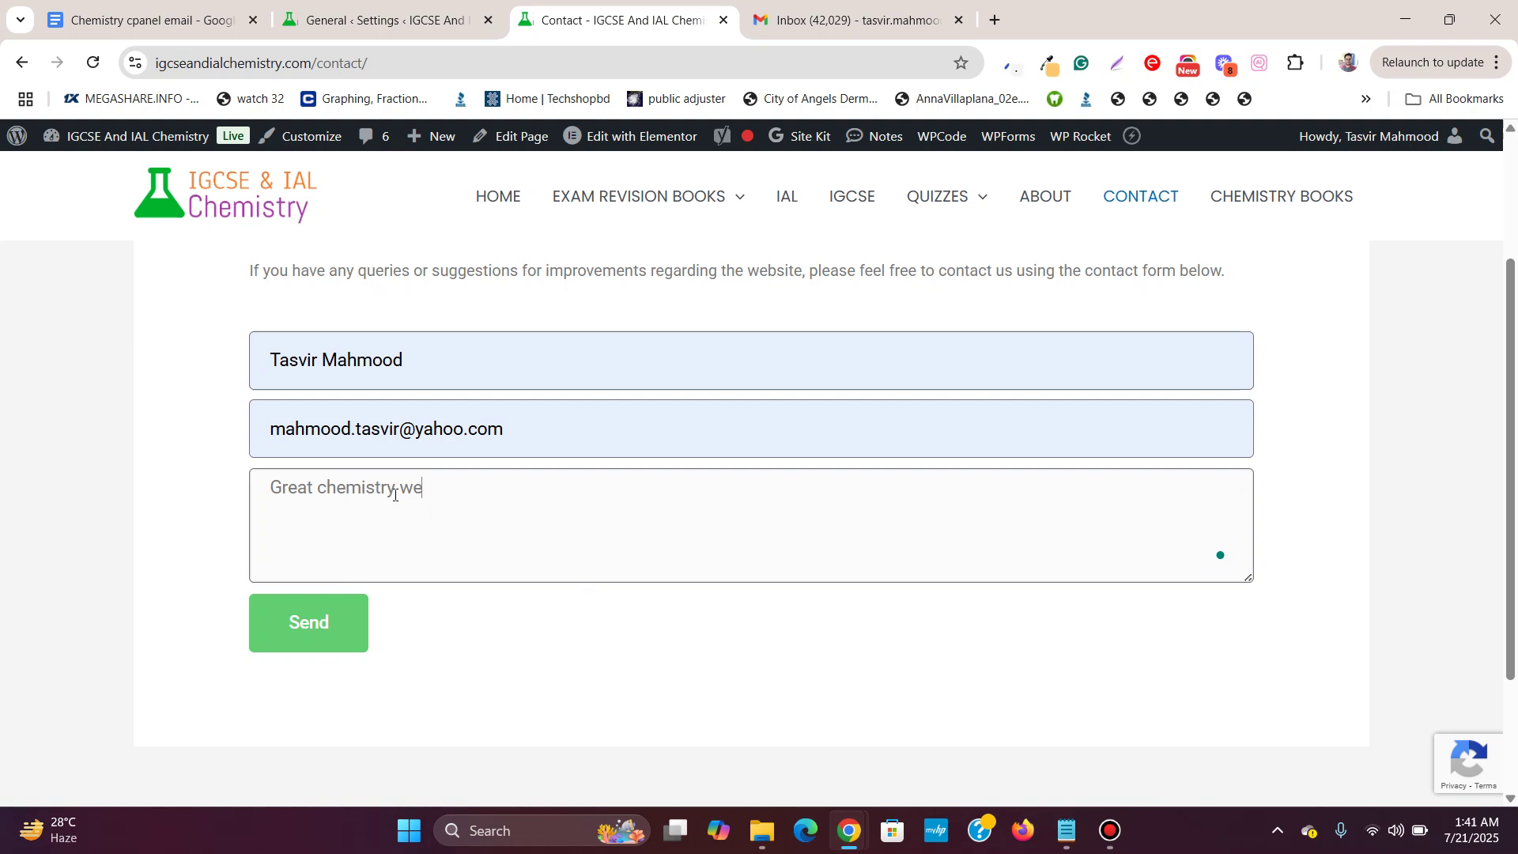
left_click(299, 623)
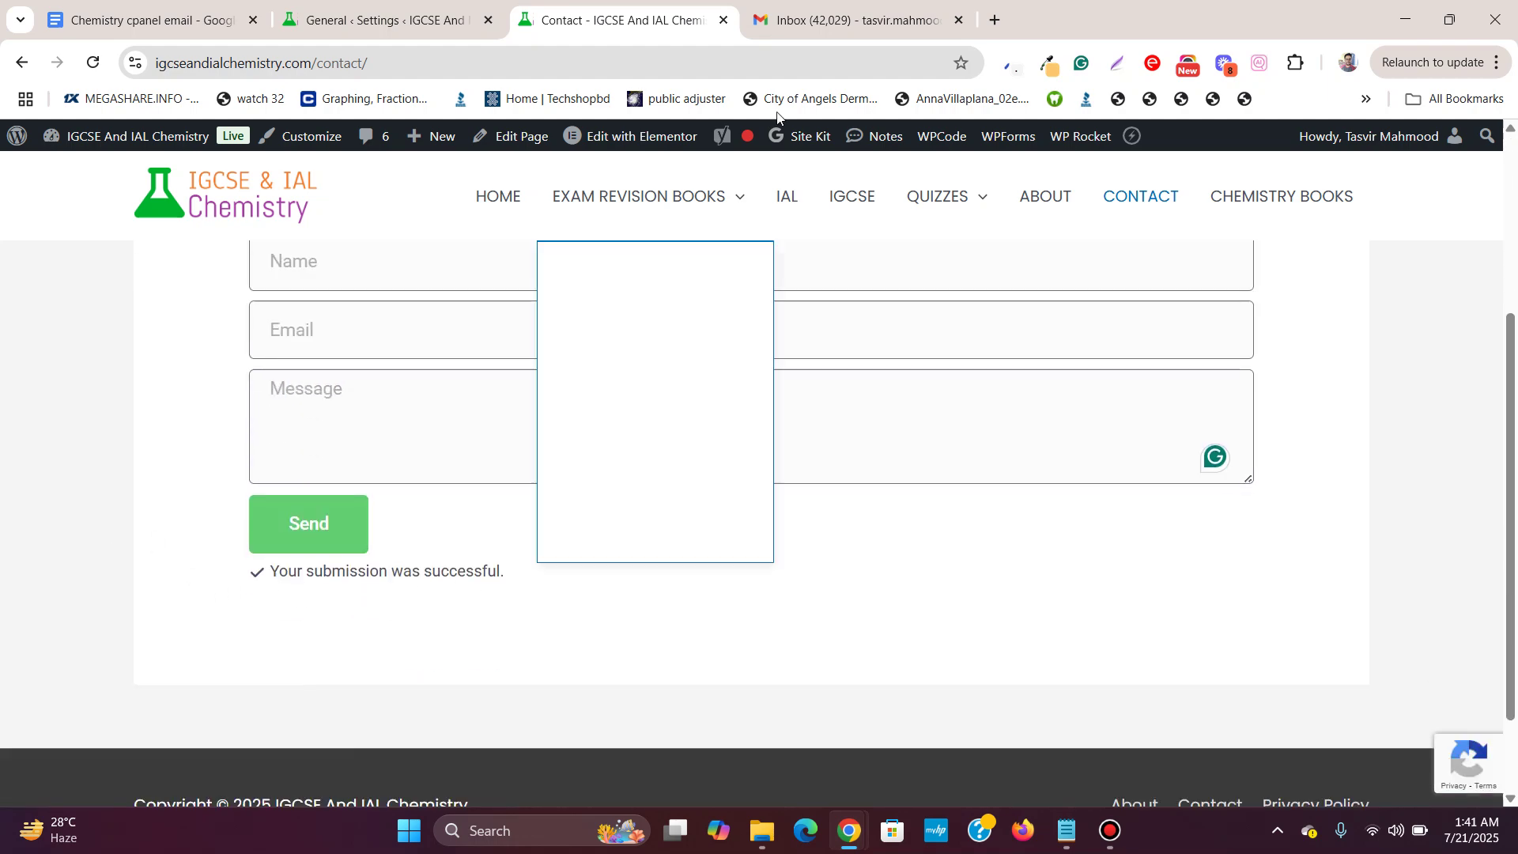
- Check Gmail's Spam folder, then close the first account's inbox to reveal the second account's inbox
left_click(852, 24)
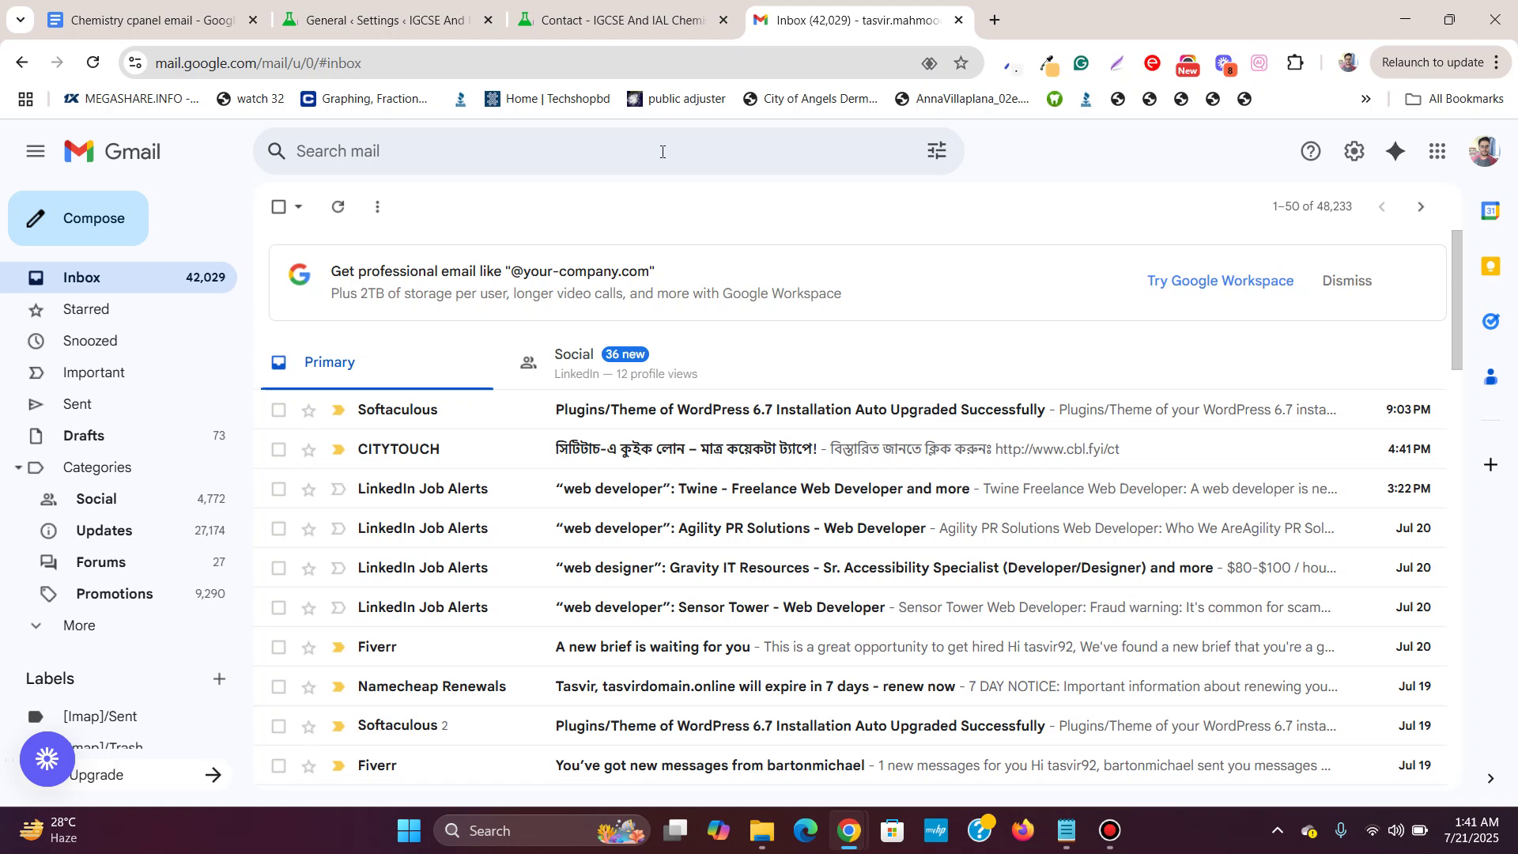
left_click(133, 619)
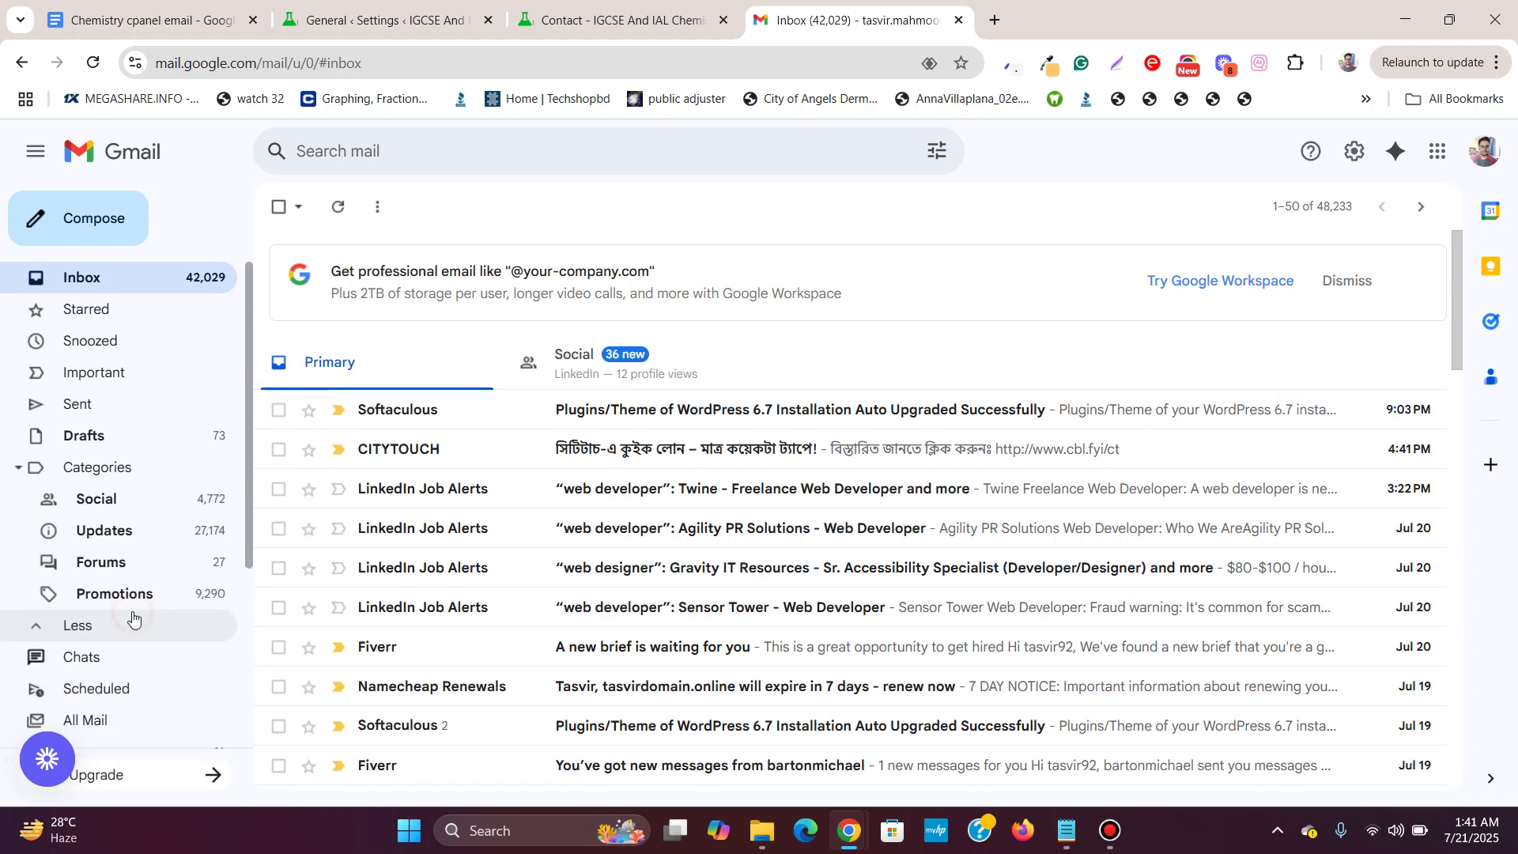
scroll(143, 553, "down", 3)
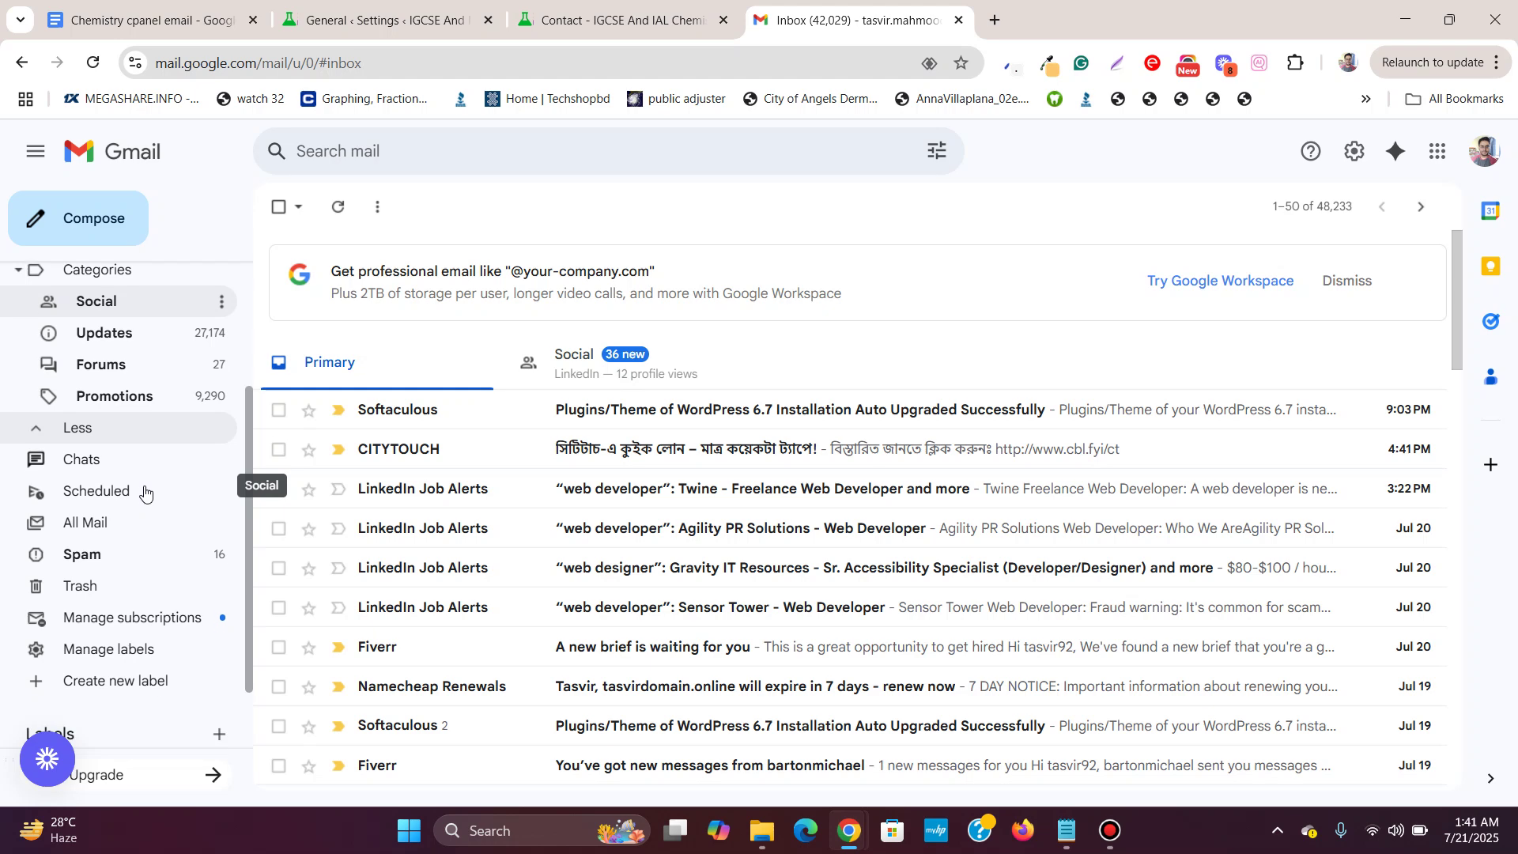
left_click(144, 548)
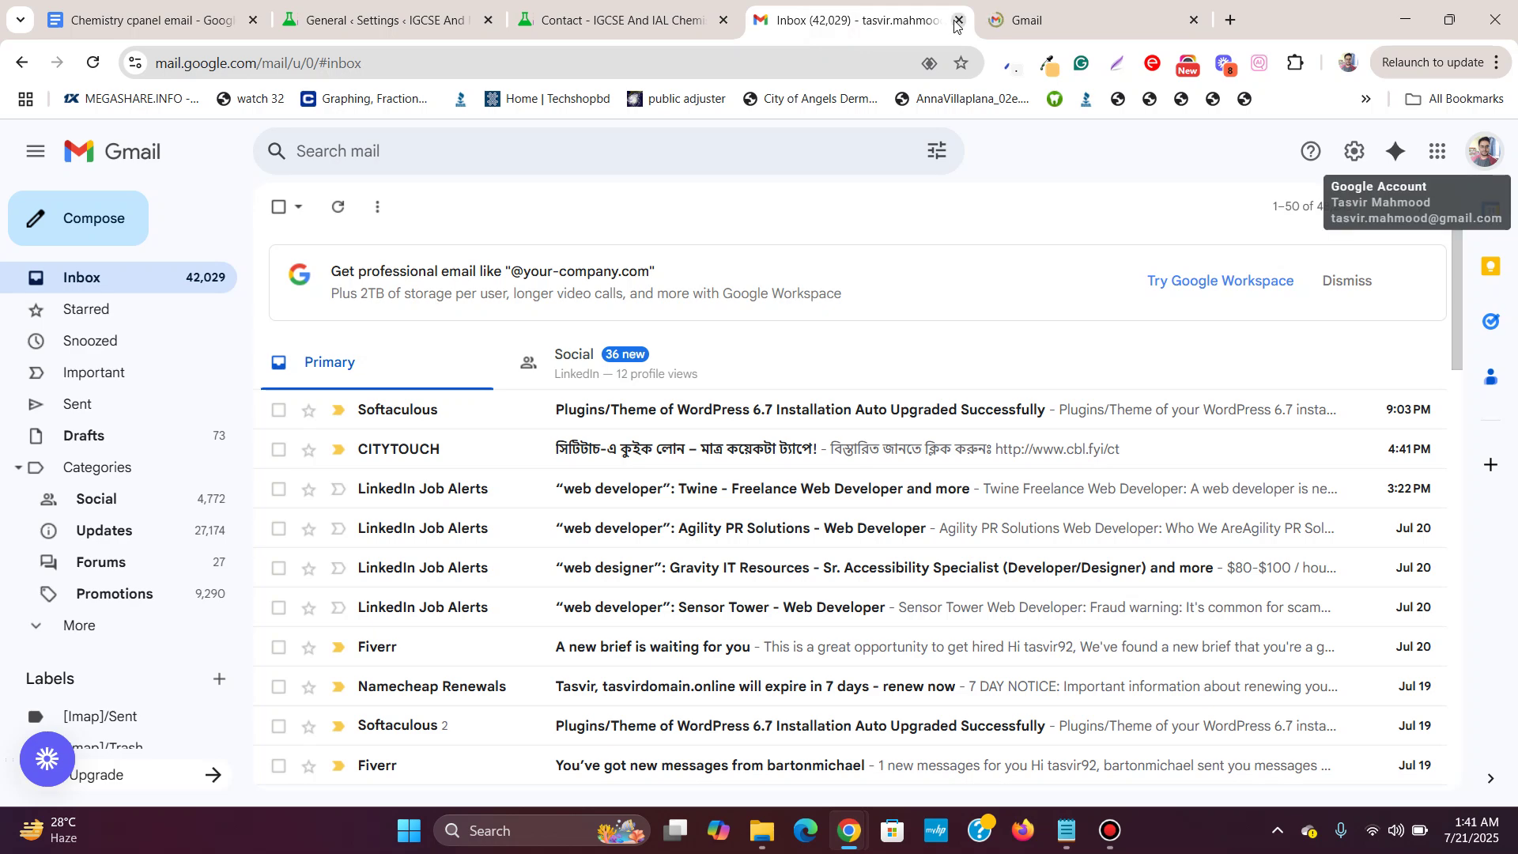
left_click(956, 22)
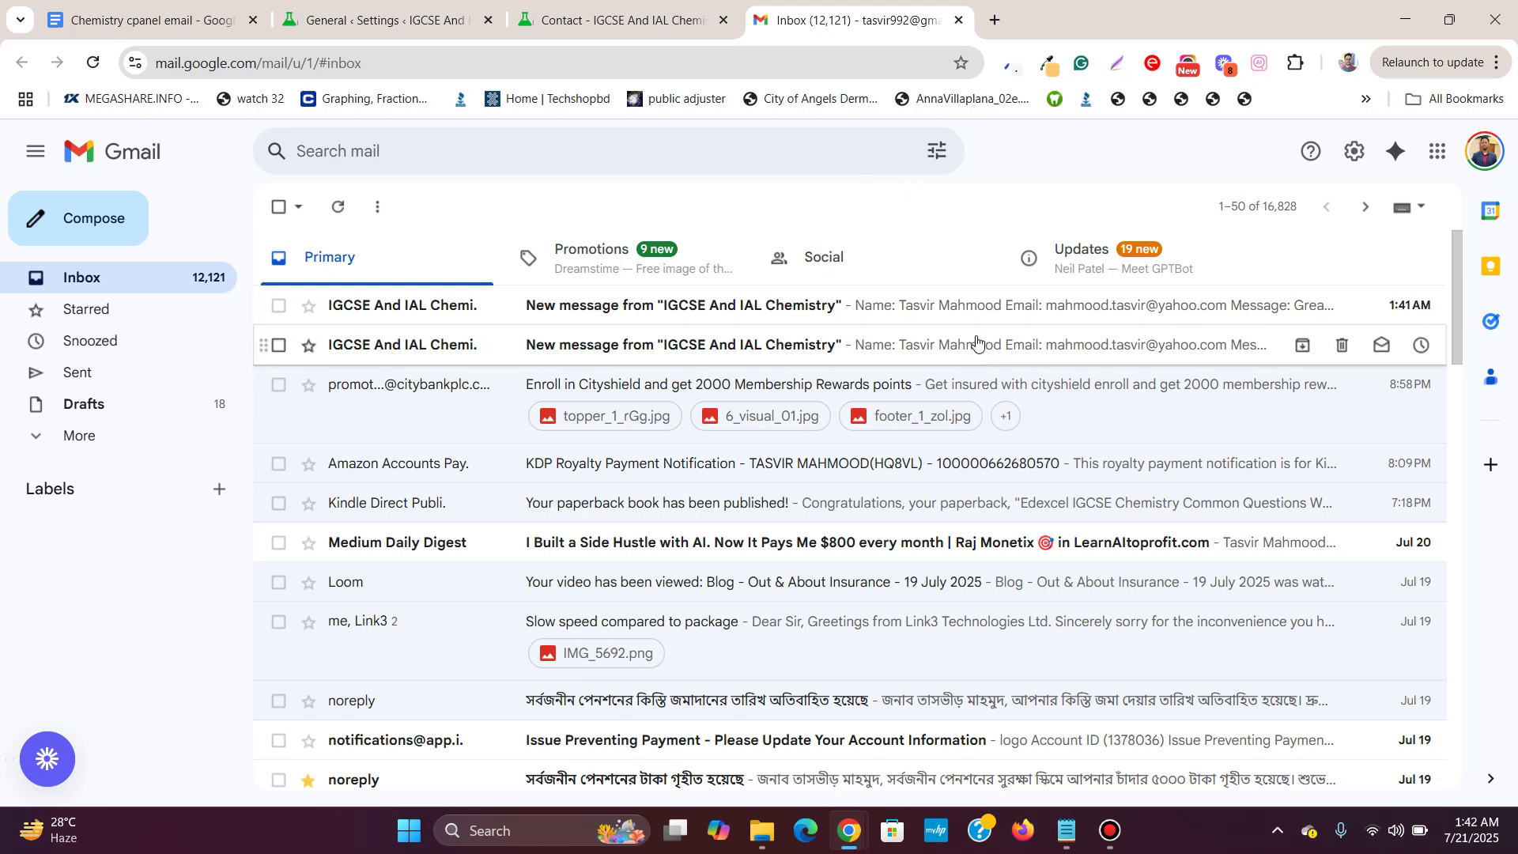
- Read both contact-form emails, highlighting 'Great chemistry website' in the newest, and return to the inbox
left_click(976, 341)
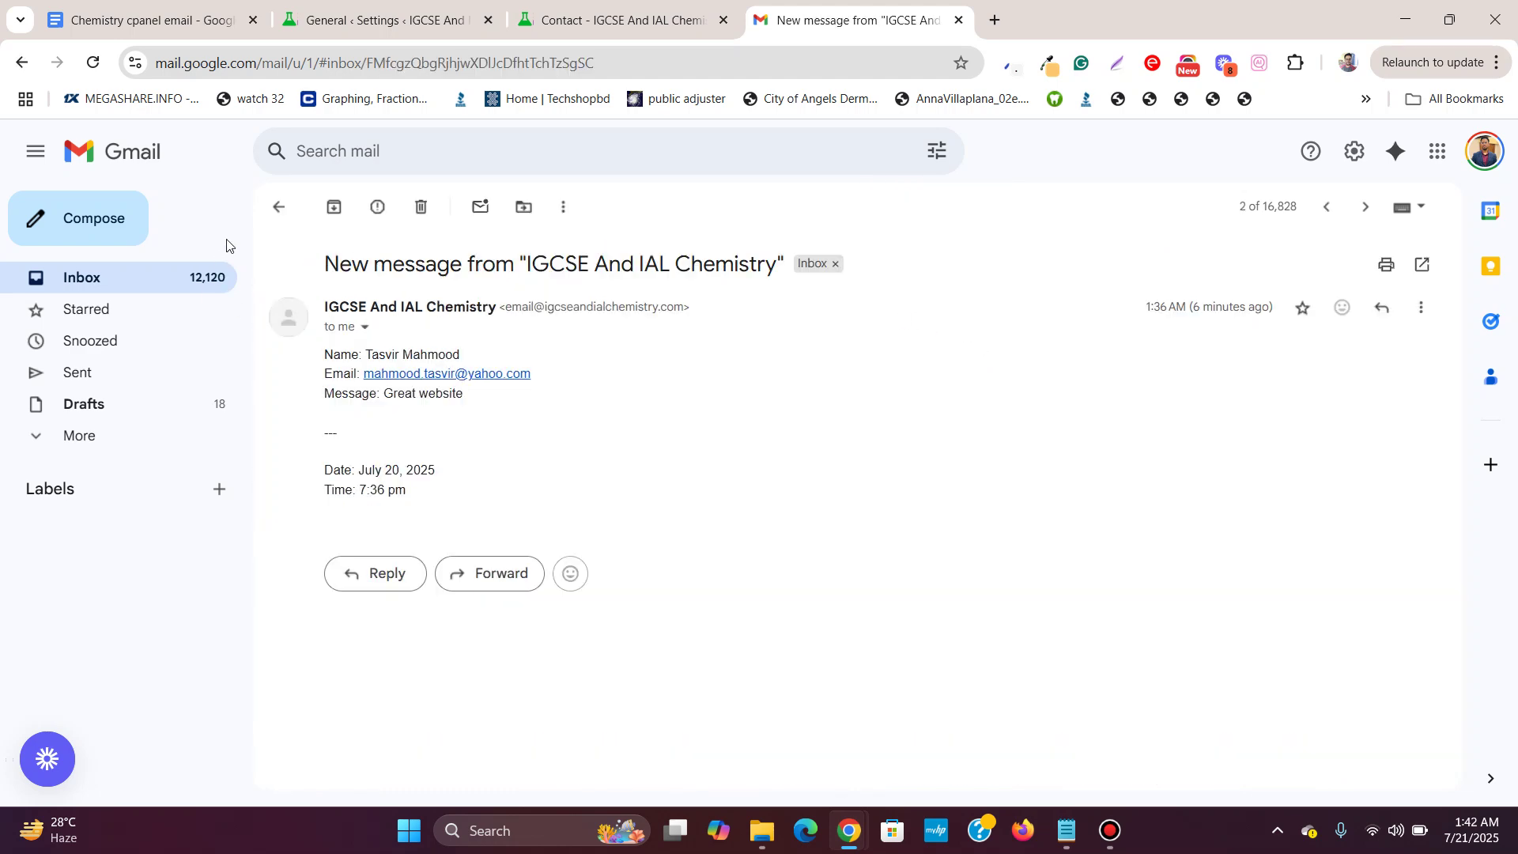
left_click(280, 207)
left_click(782, 308)
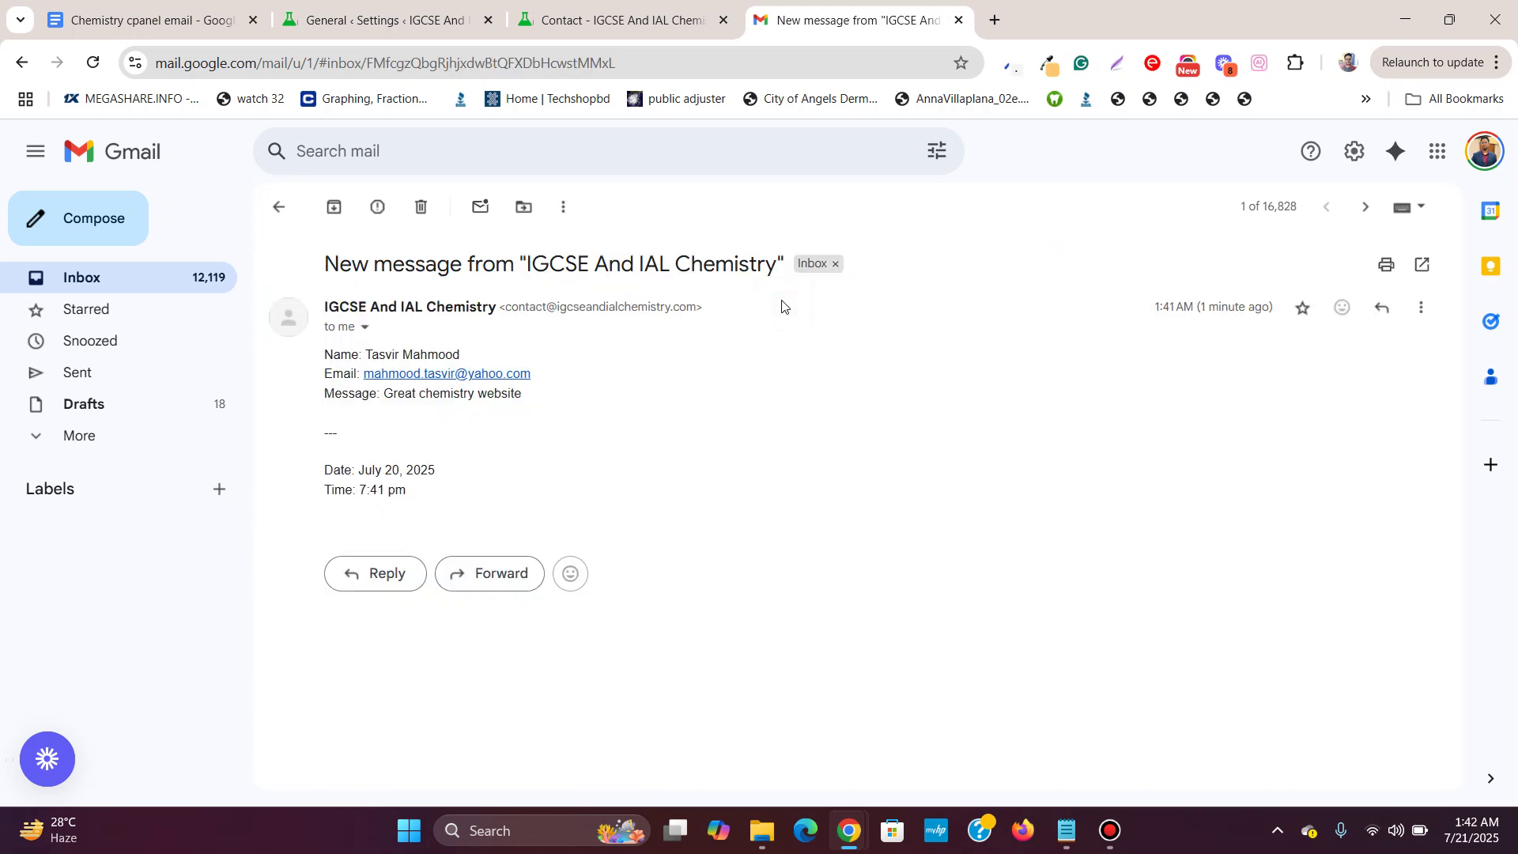
left_click_drag(388, 396, 566, 382)
left_click(542, 400)
left_click_drag(417, 411, 387, 395)
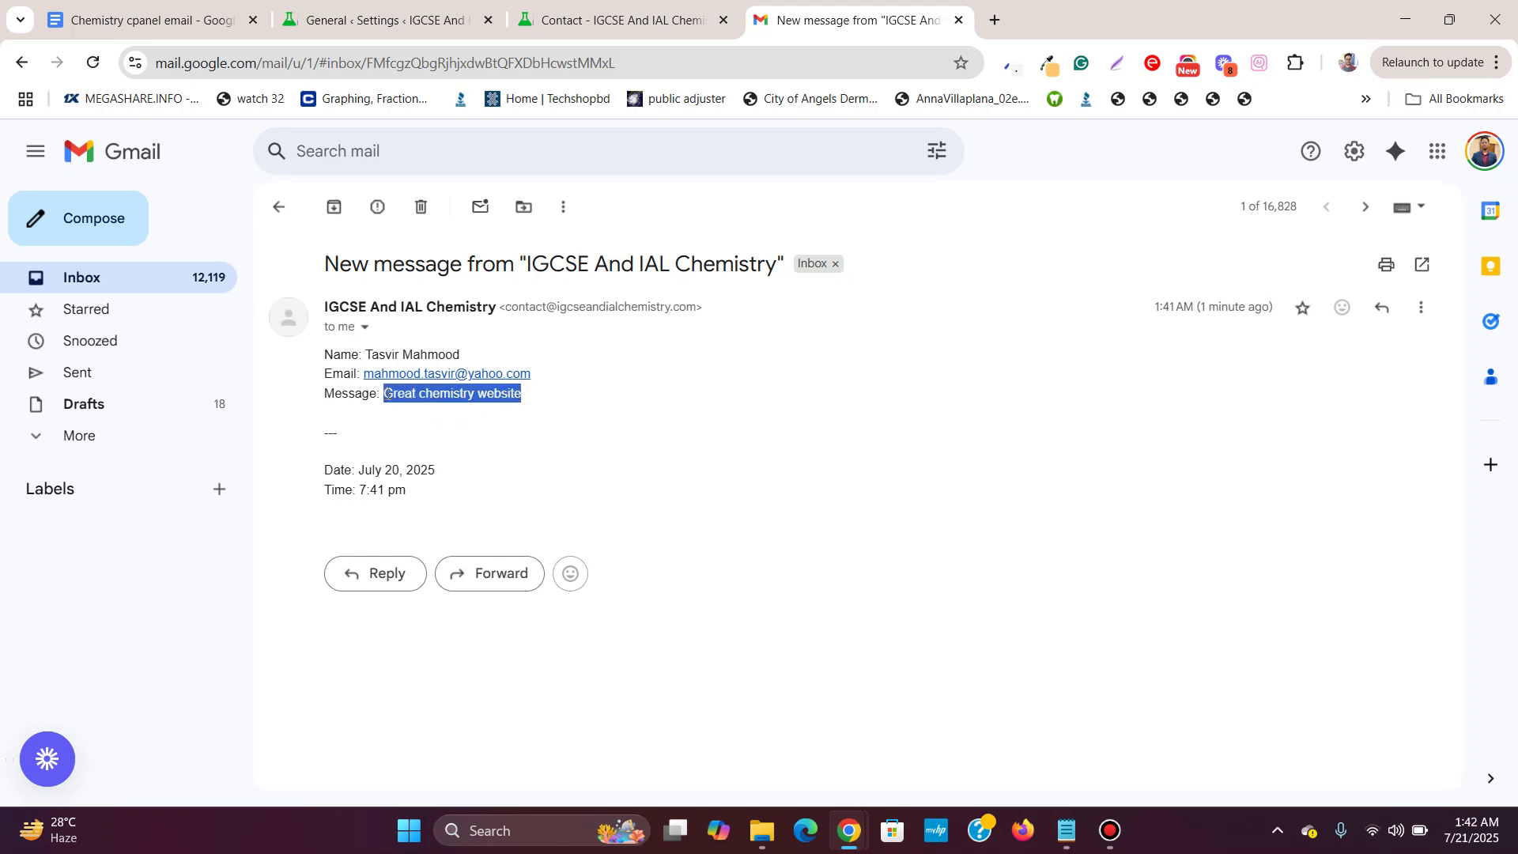
left_click(189, 281)
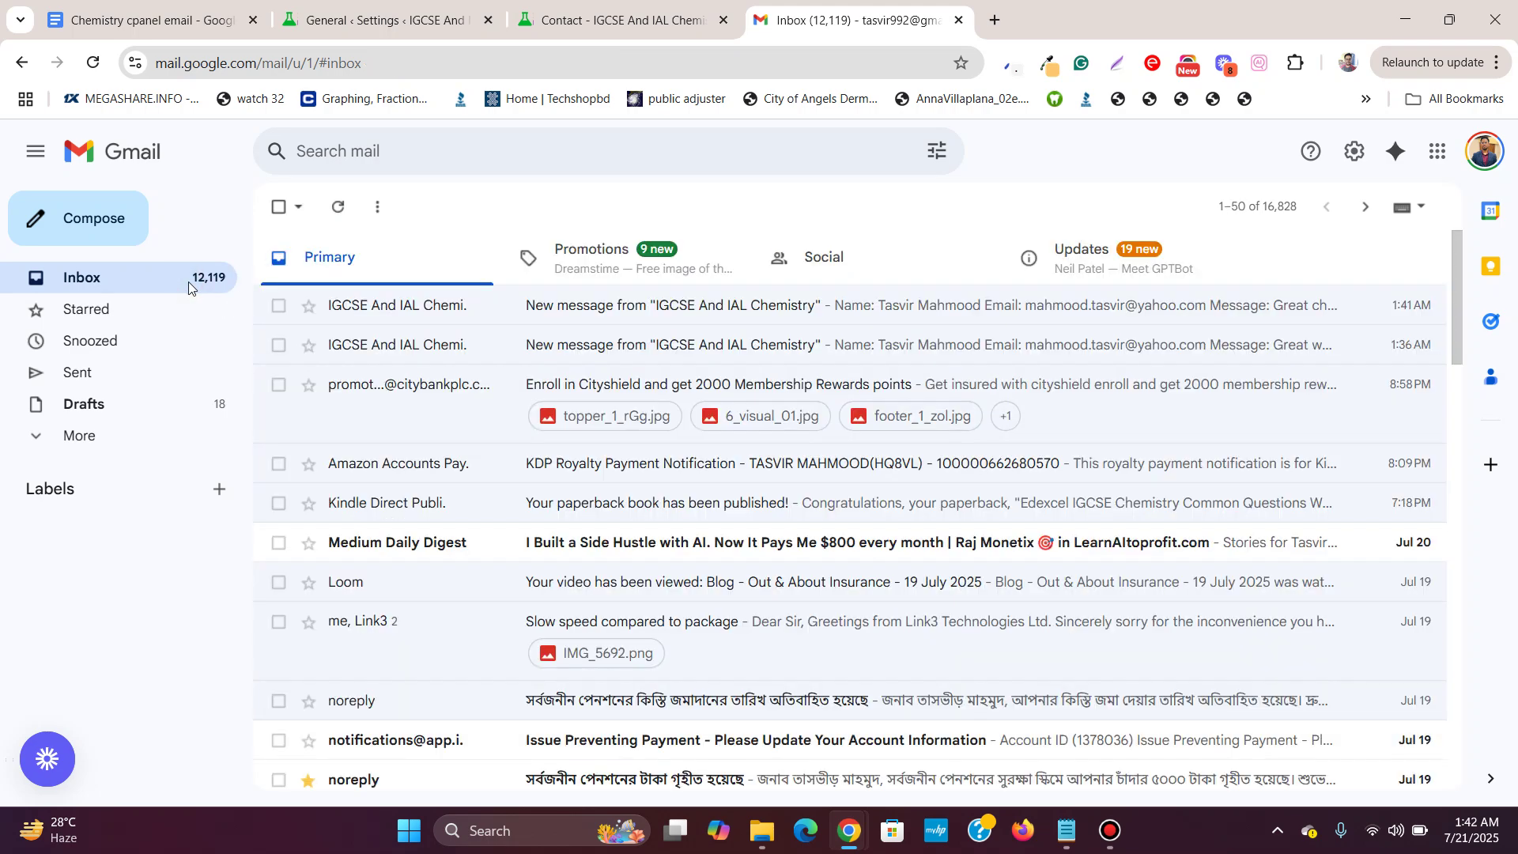
left_click(443, 307)
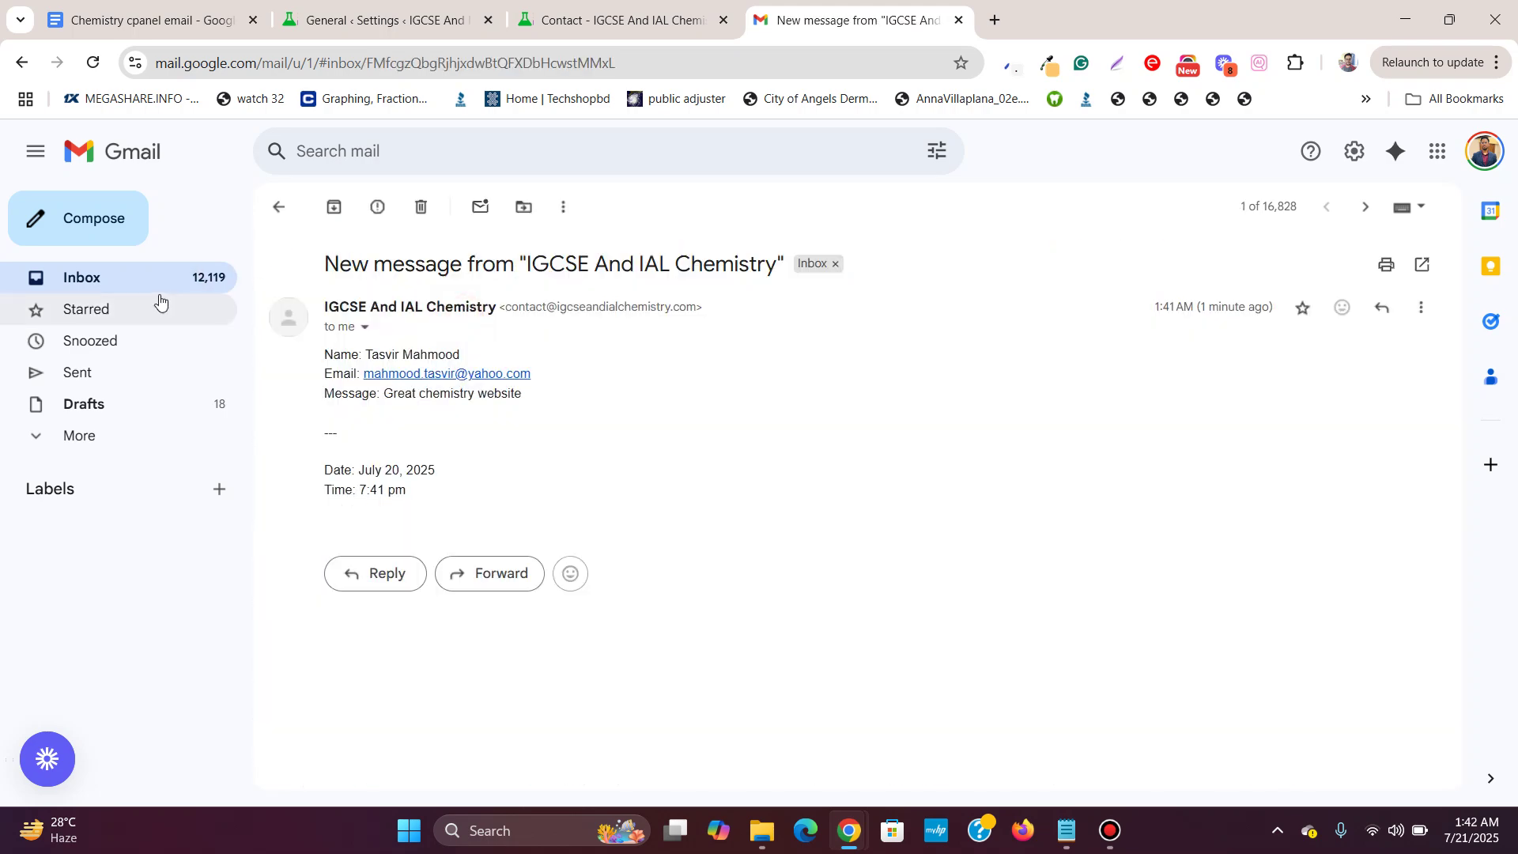
left_click(279, 207)
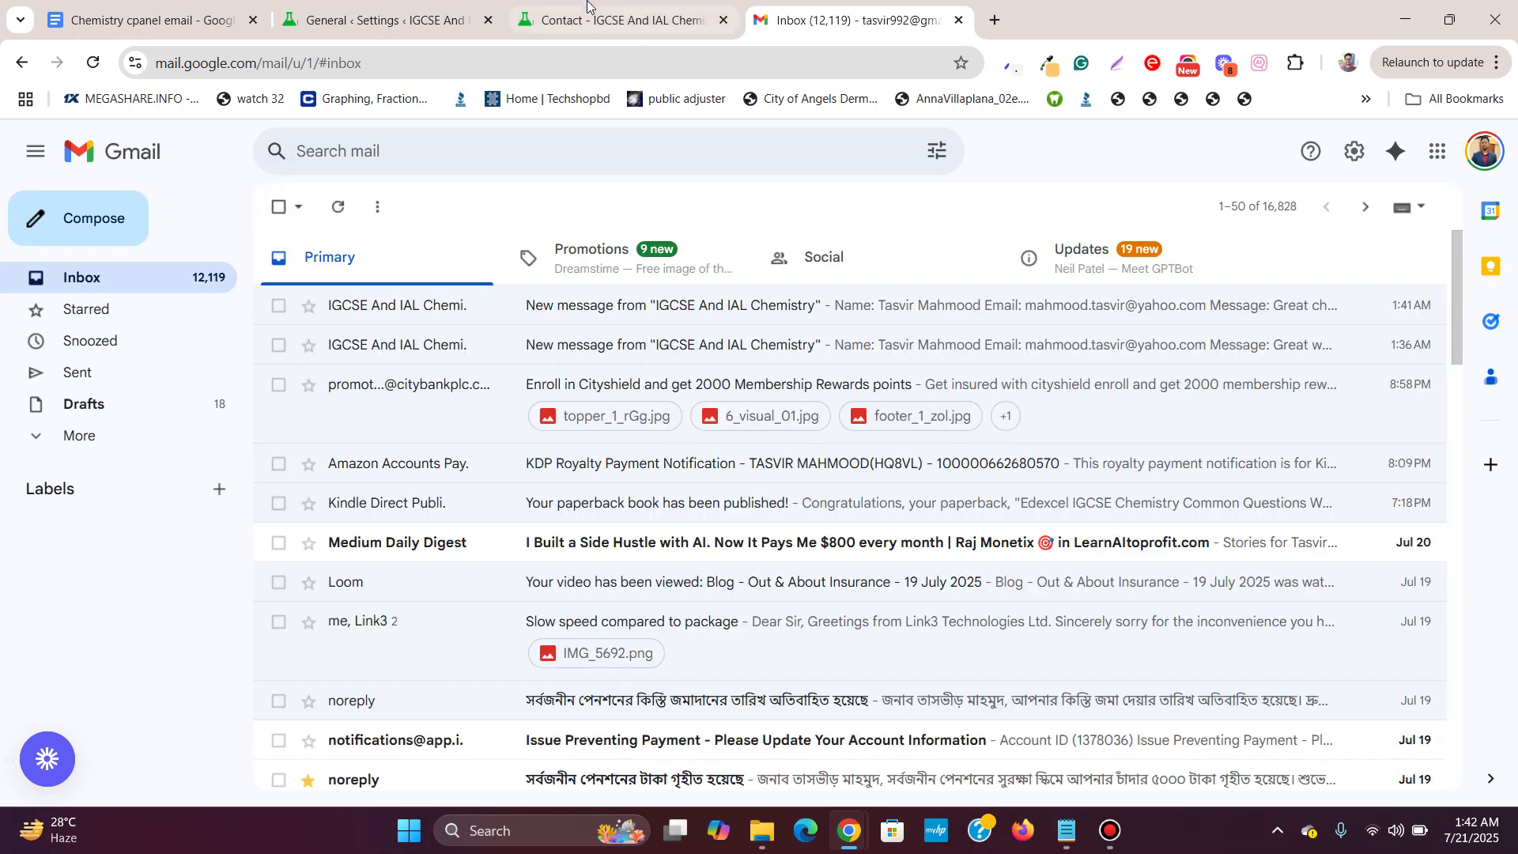
- Glance over the WP Mail SMTP settings, then reload the site's Contact page
left_click(371, 19)
scroll(526, 223, "up", 4)
scroll(525, 224, "up", 20)
scroll(527, 224, "up", 1)
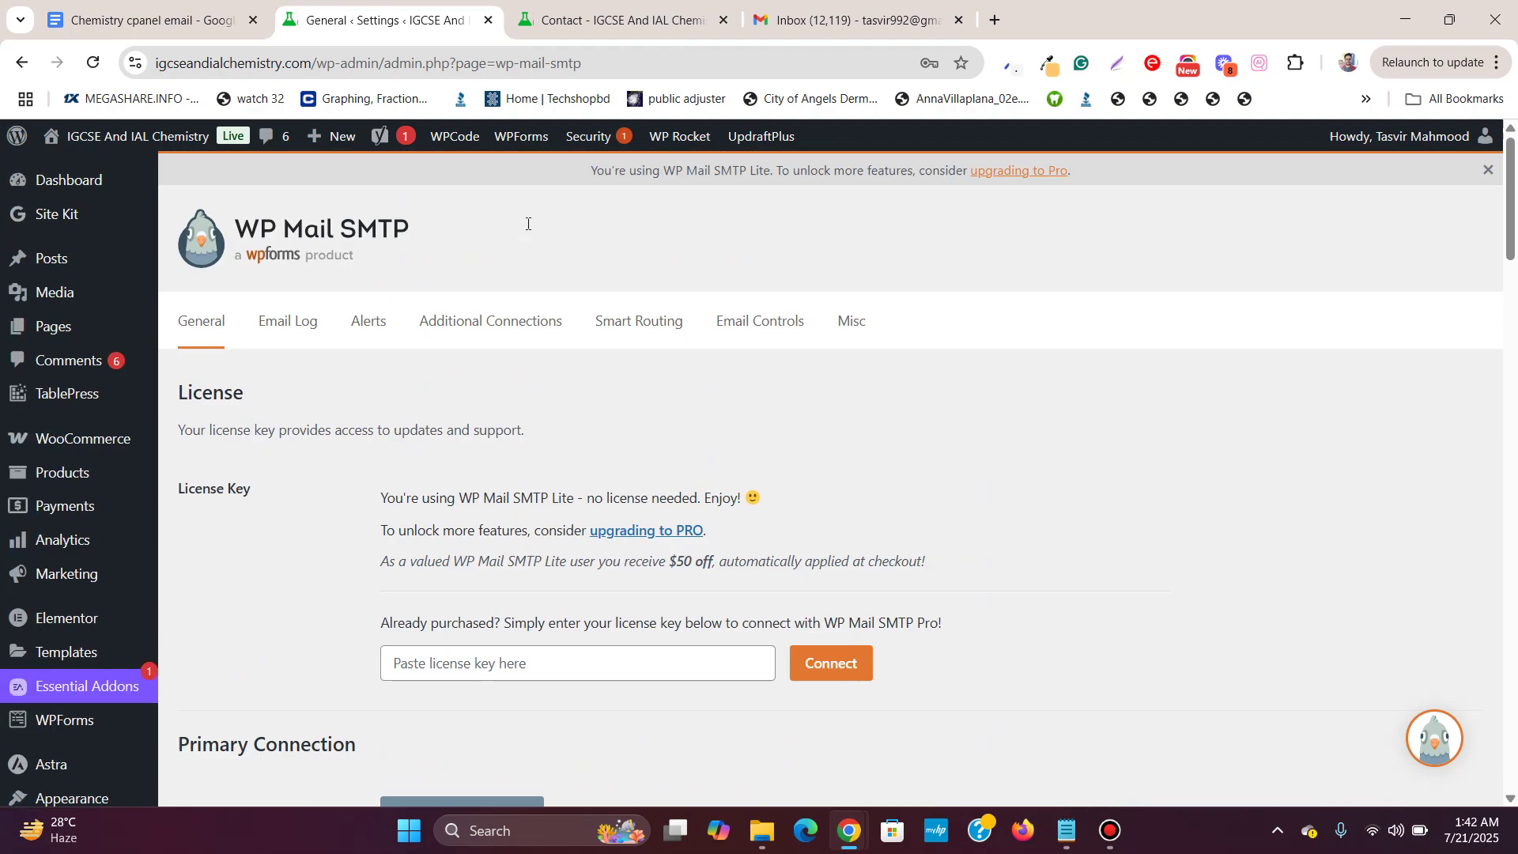
scroll(527, 223, "down", 4)
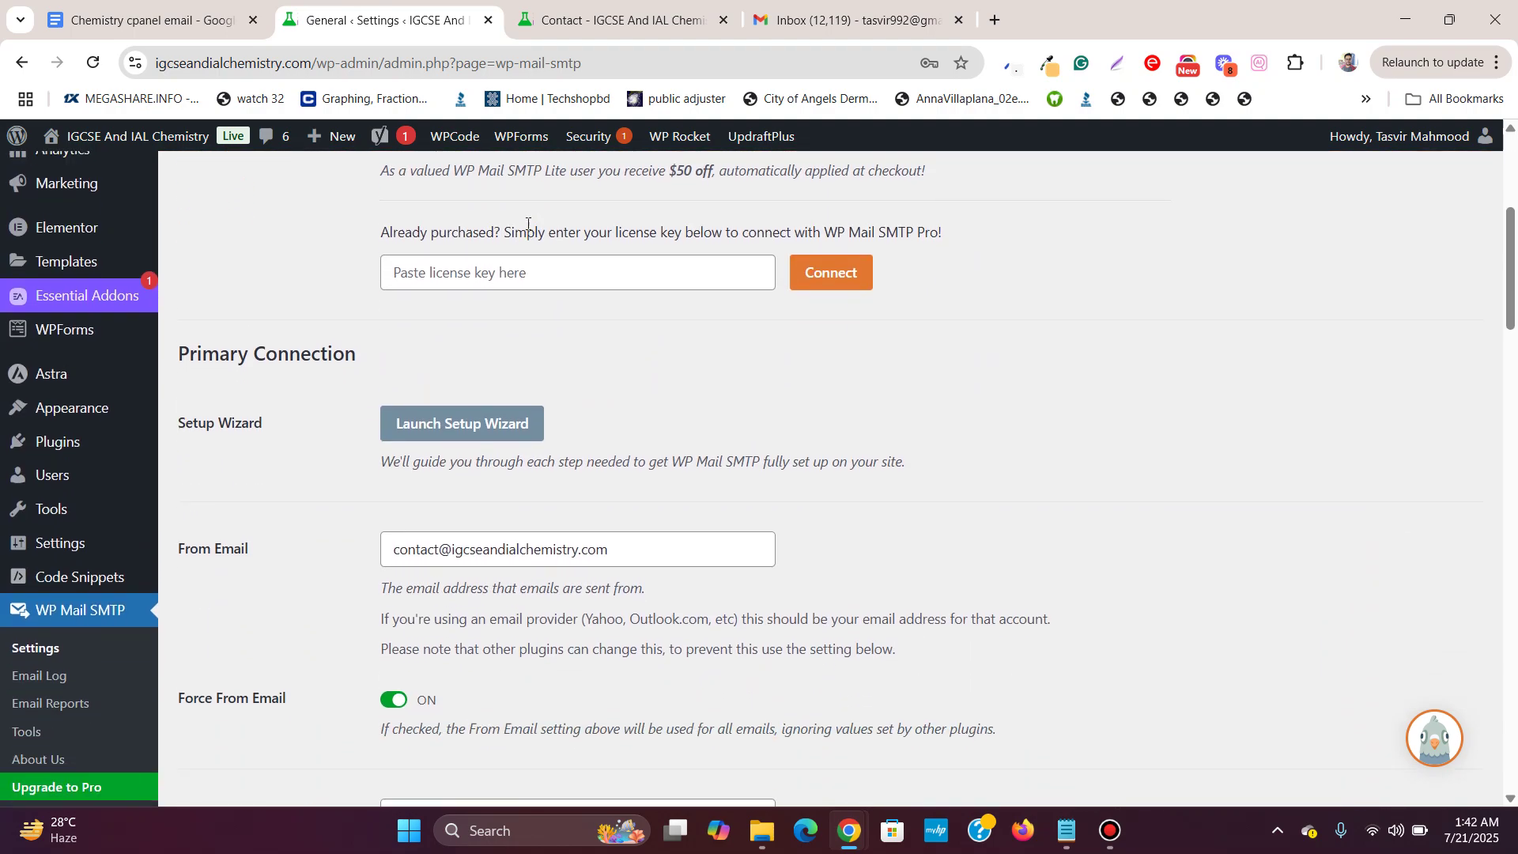
scroll(526, 223, "up", 4)
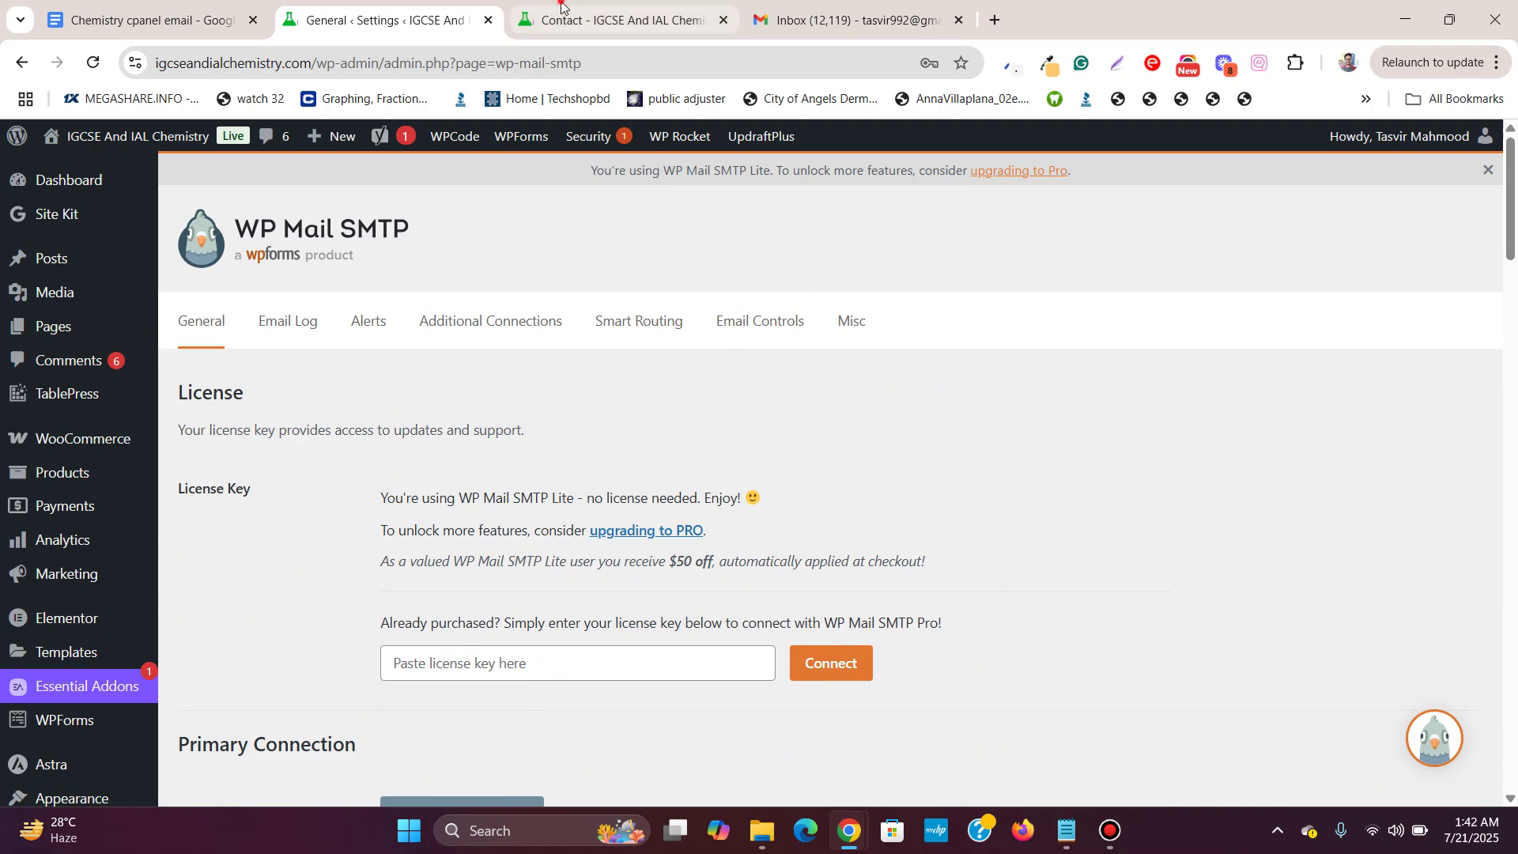
left_click(616, 19)
scroll(237, 316, "up", 5)
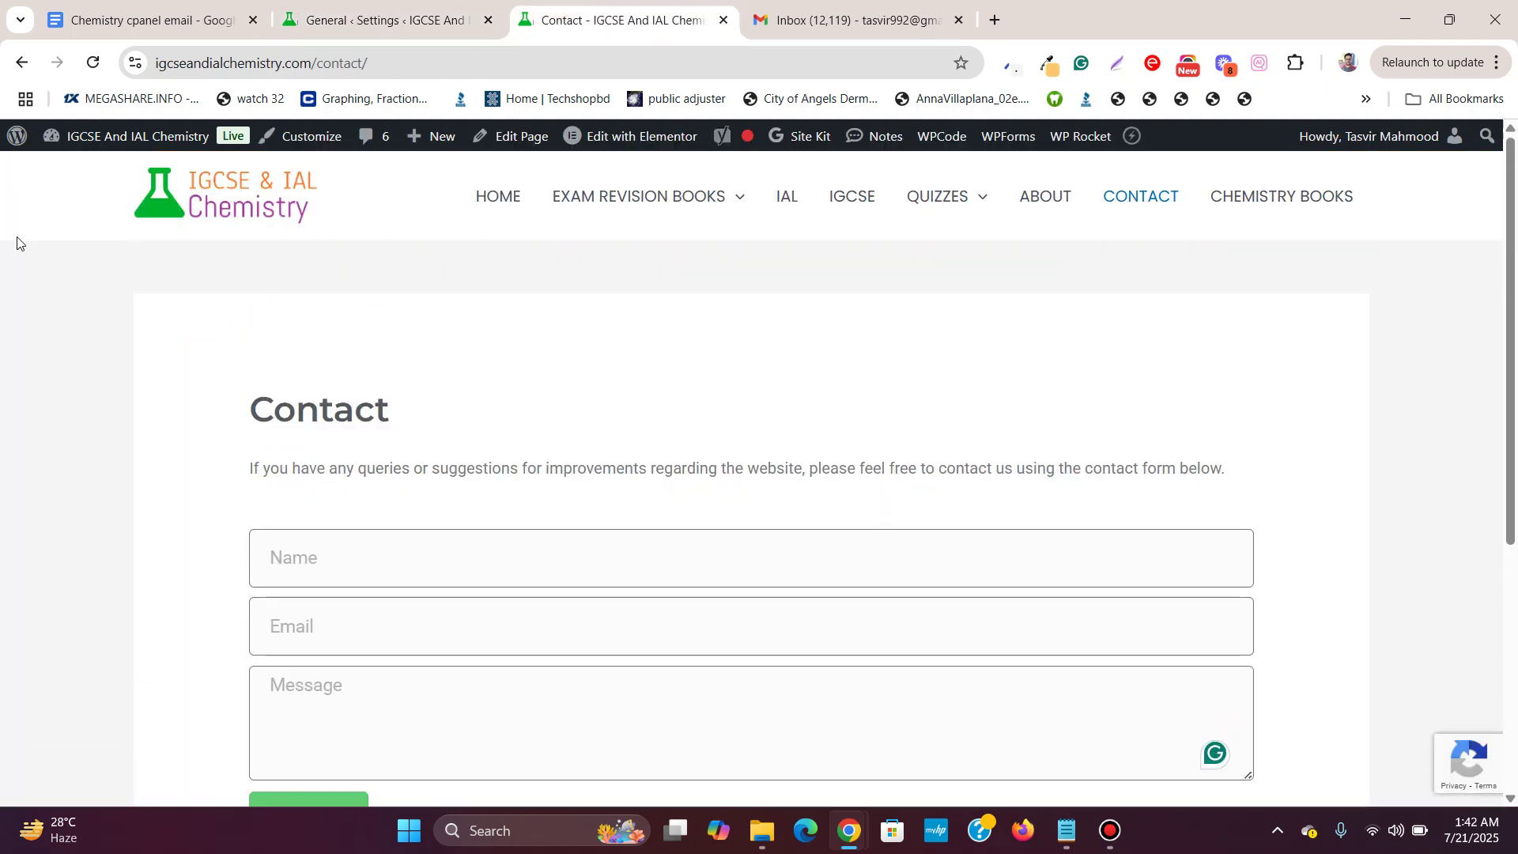
left_click(92, 65)
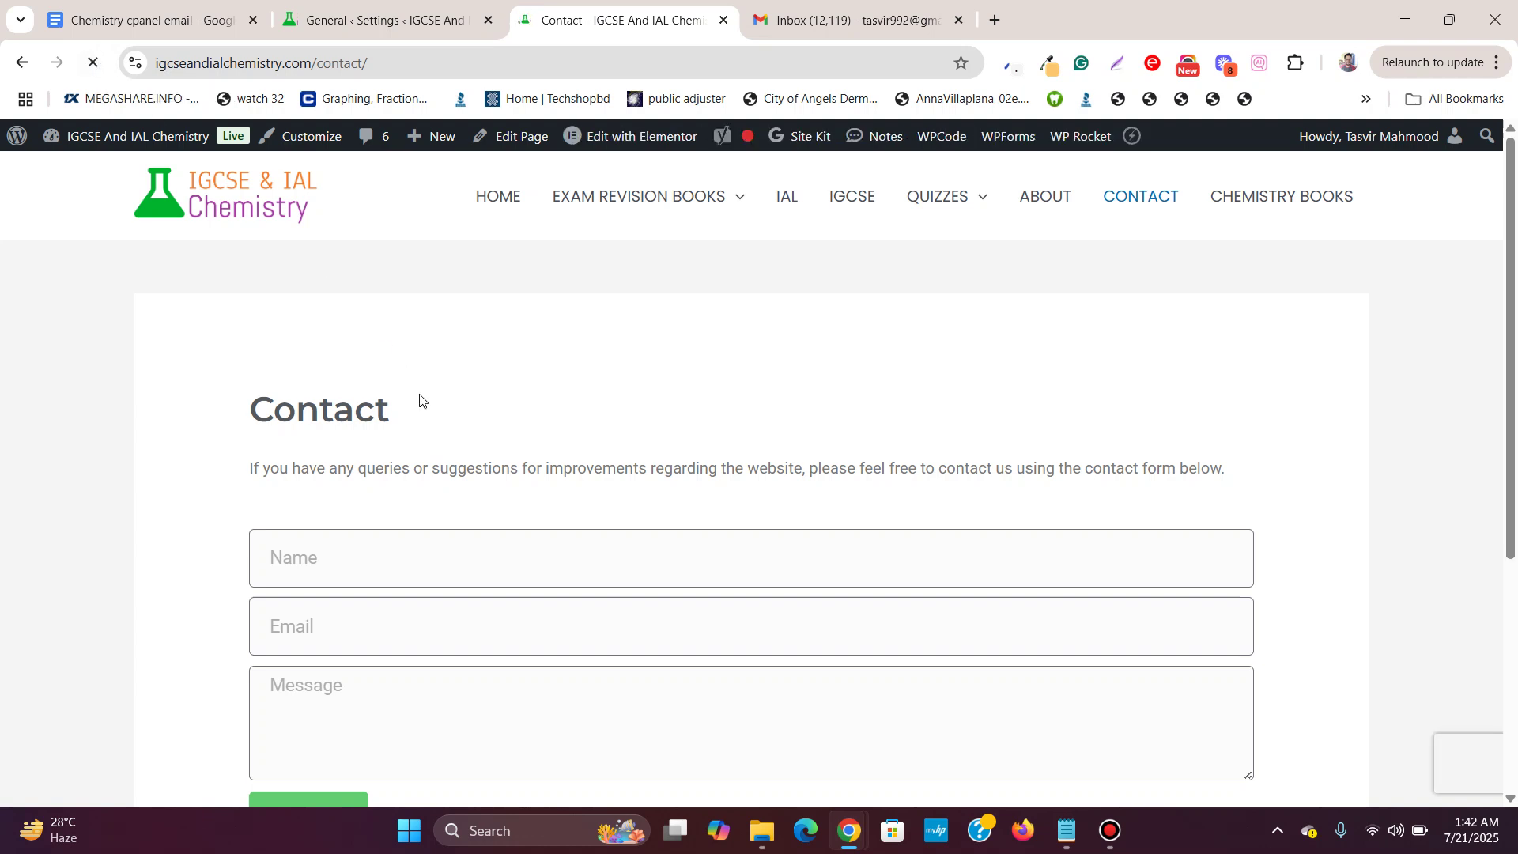
- Send the Contact form with the saved name and e-mail and the message 'Great website again'
scroll(417, 399, "down", 3)
left_click(420, 360)
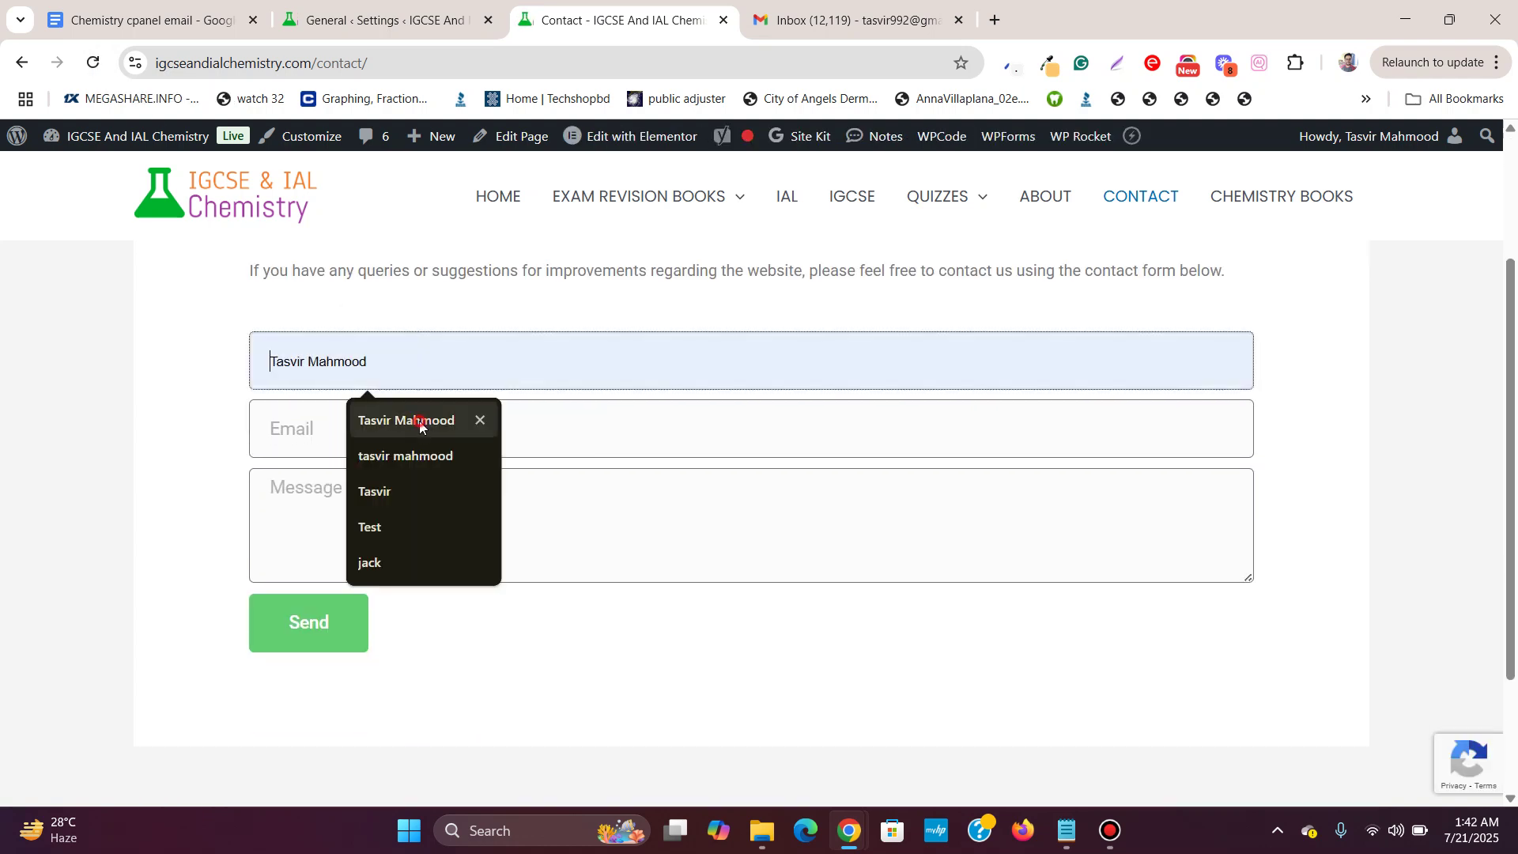
left_click(416, 421)
left_click(415, 425)
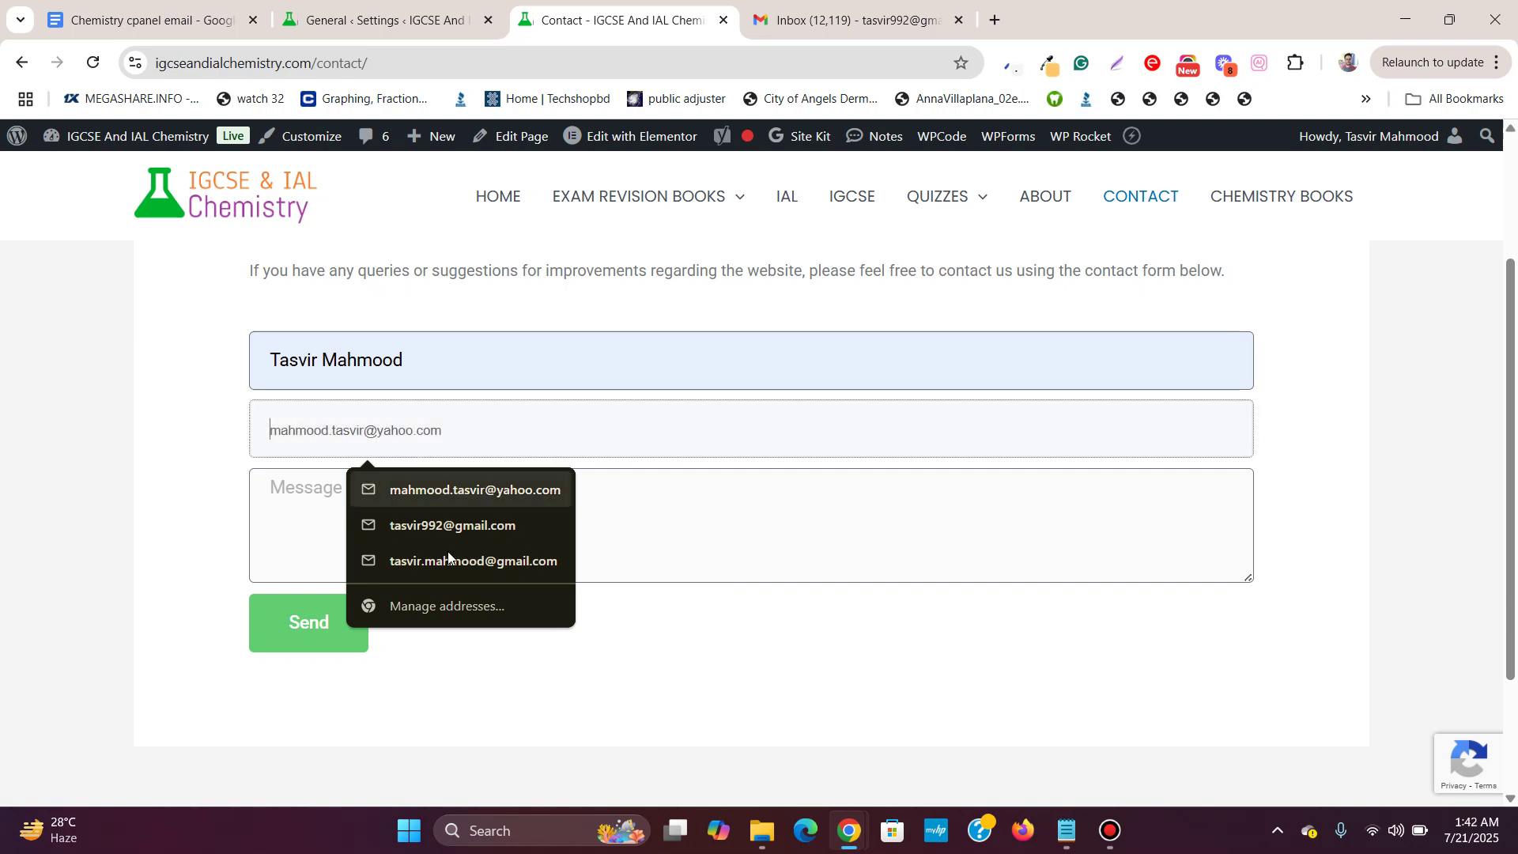
left_click(466, 491)
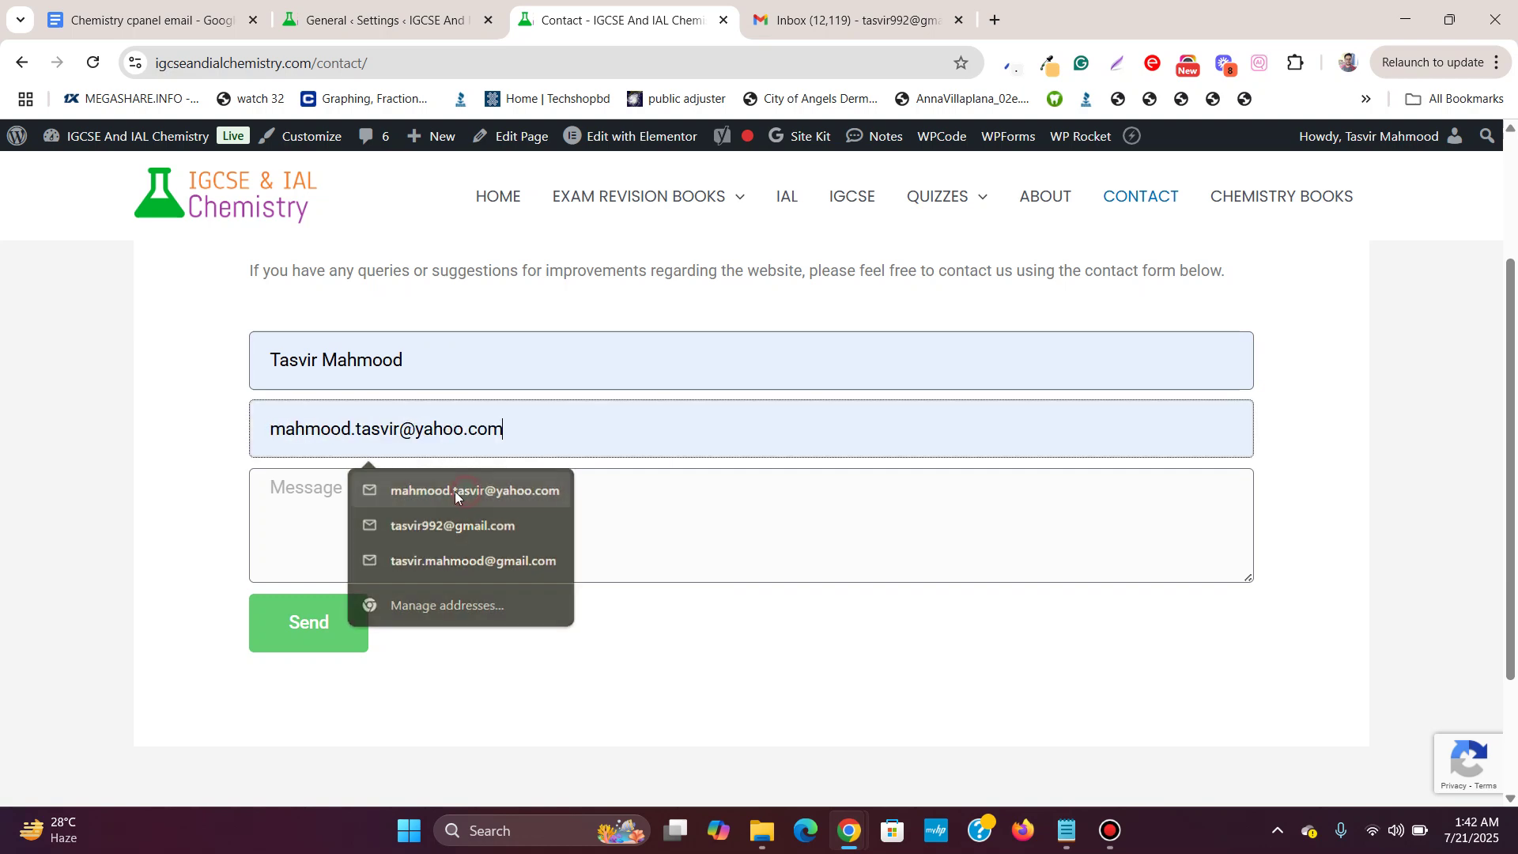
left_click(368, 505)
type("Great website again")
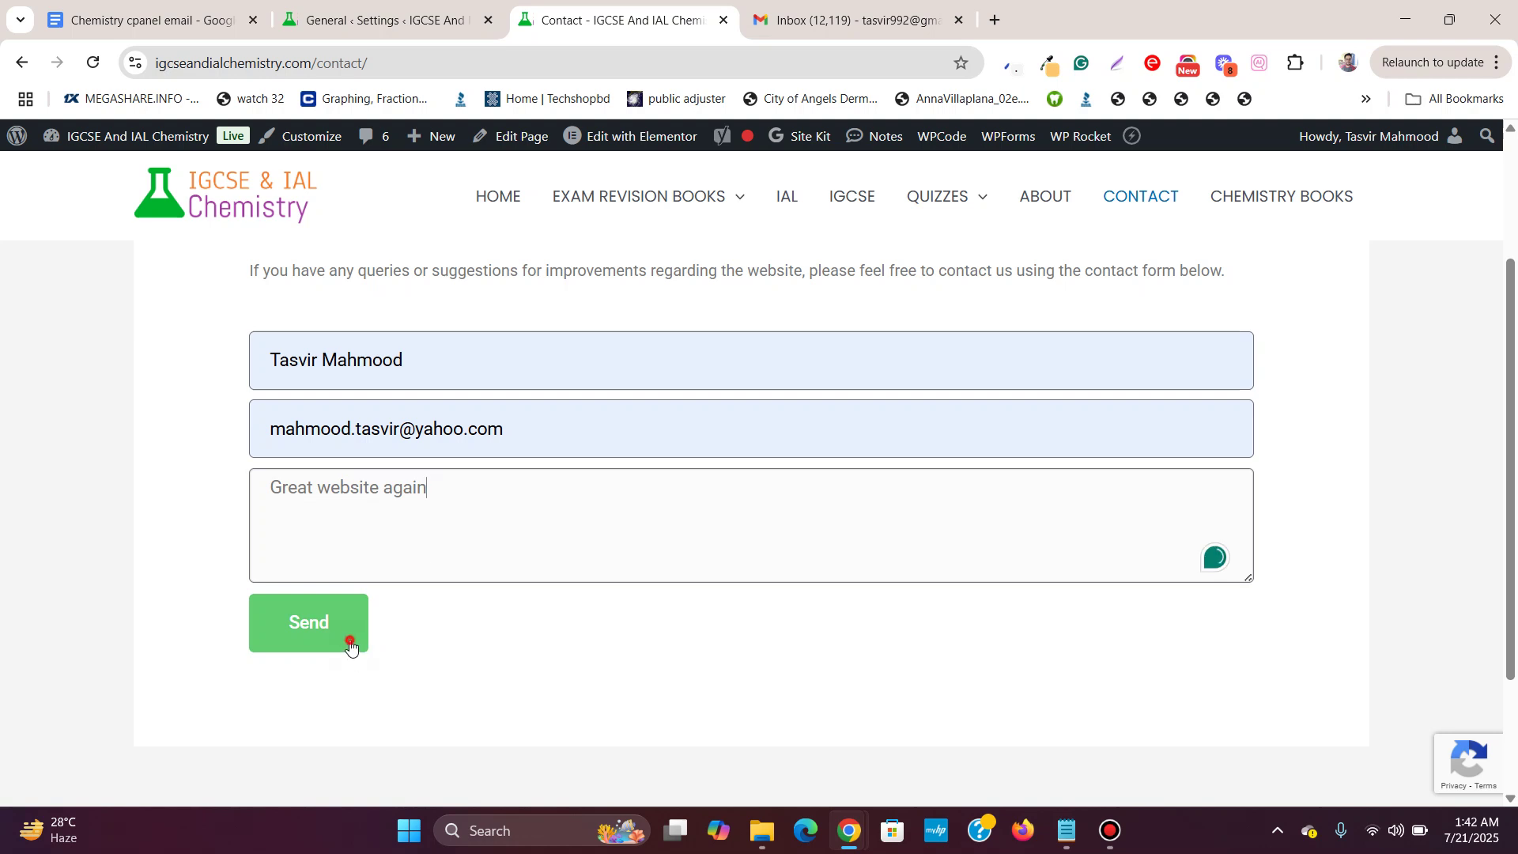
left_click(347, 632)
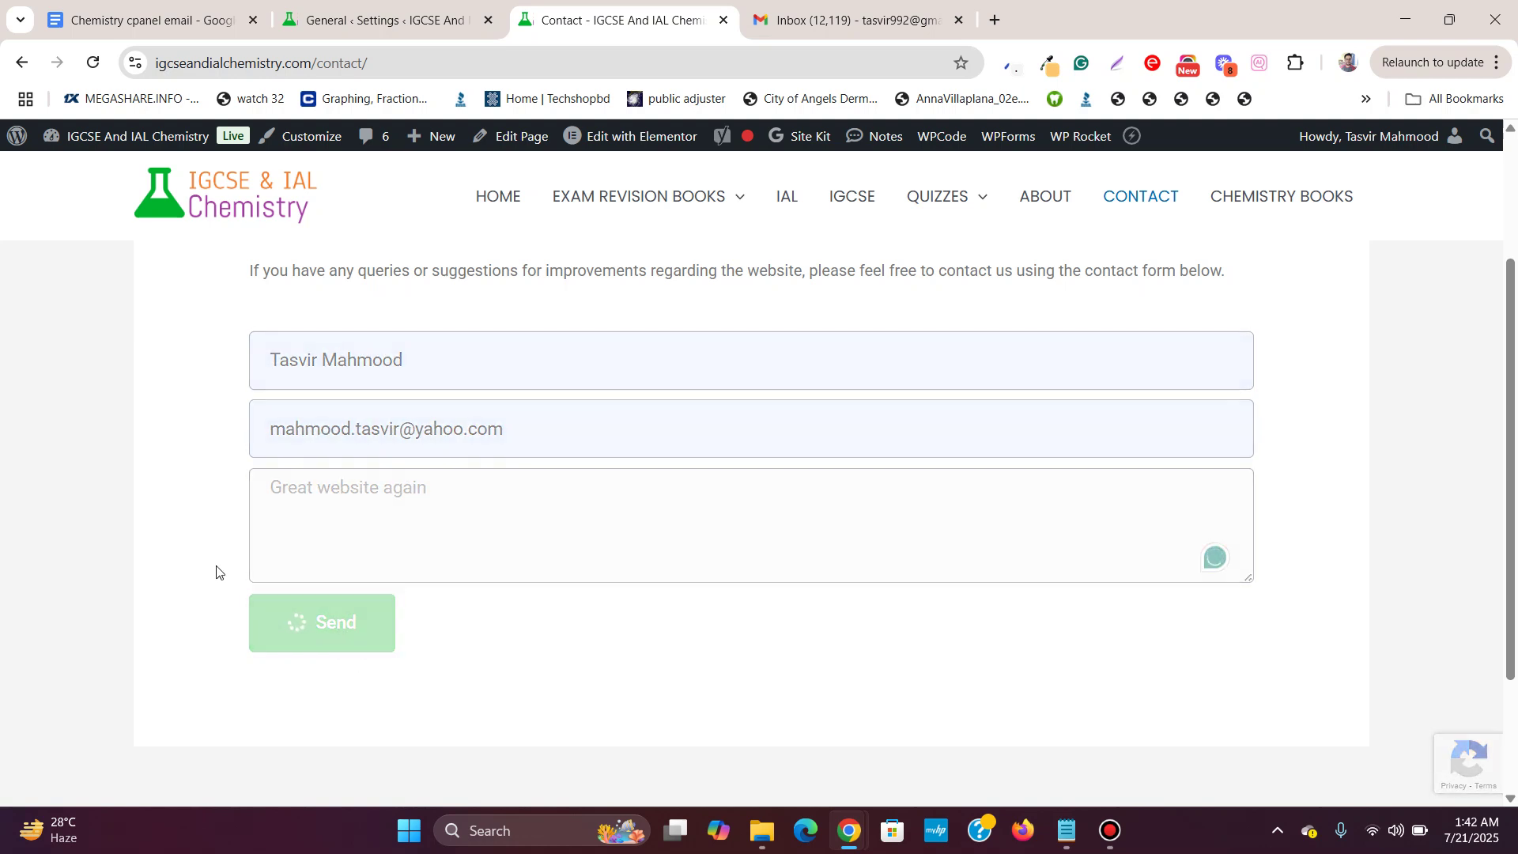
- Confirm the 'Great website again' email in the Gmail contact-form thread, then return to the Contact page
left_click(784, 7)
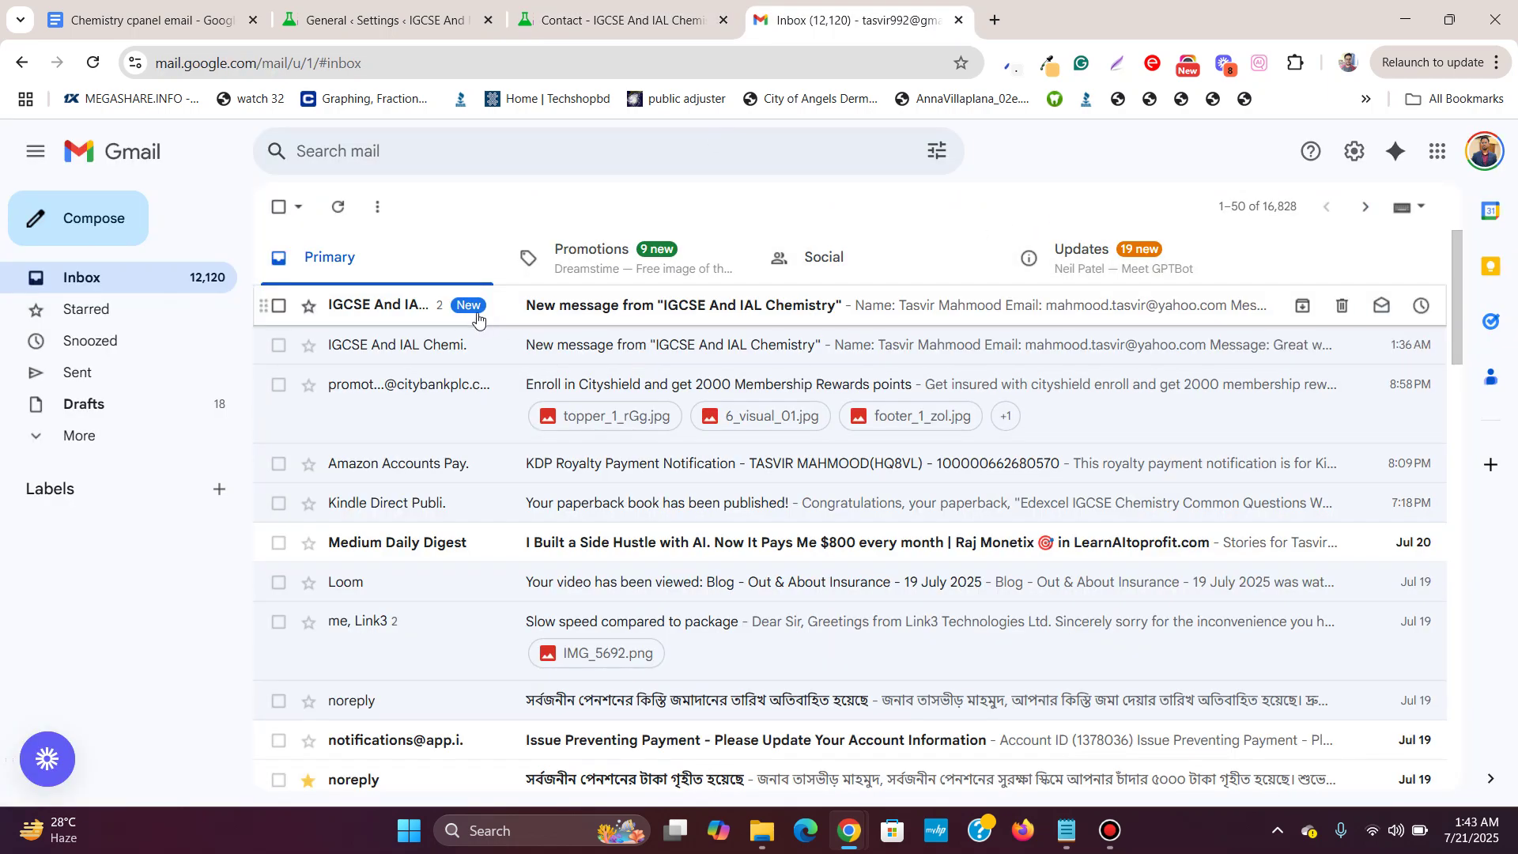
left_click(624, 319)
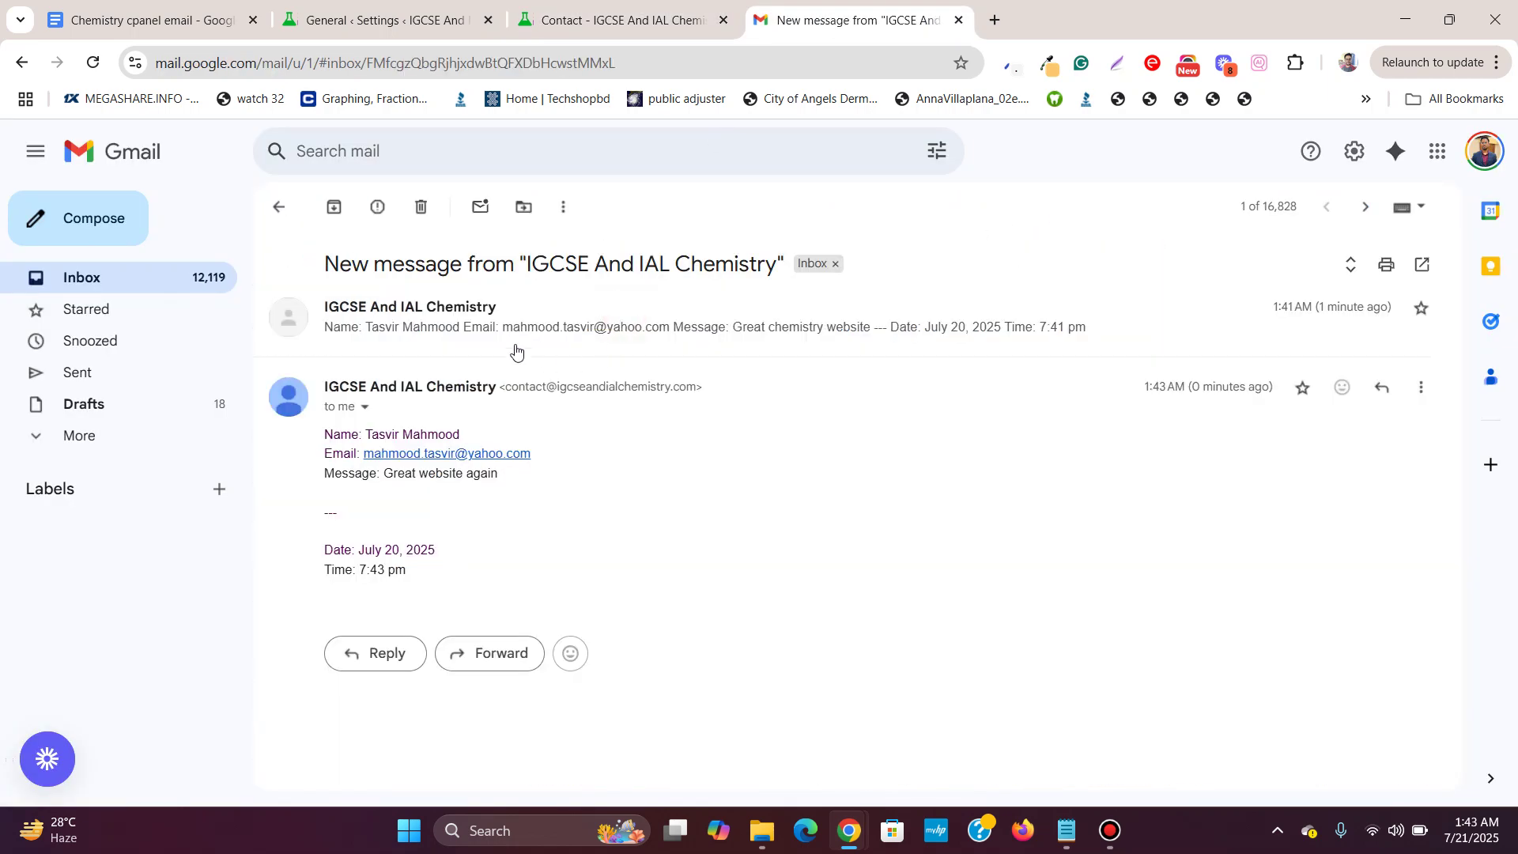
left_click(515, 351)
scroll(530, 352, "down", 3)
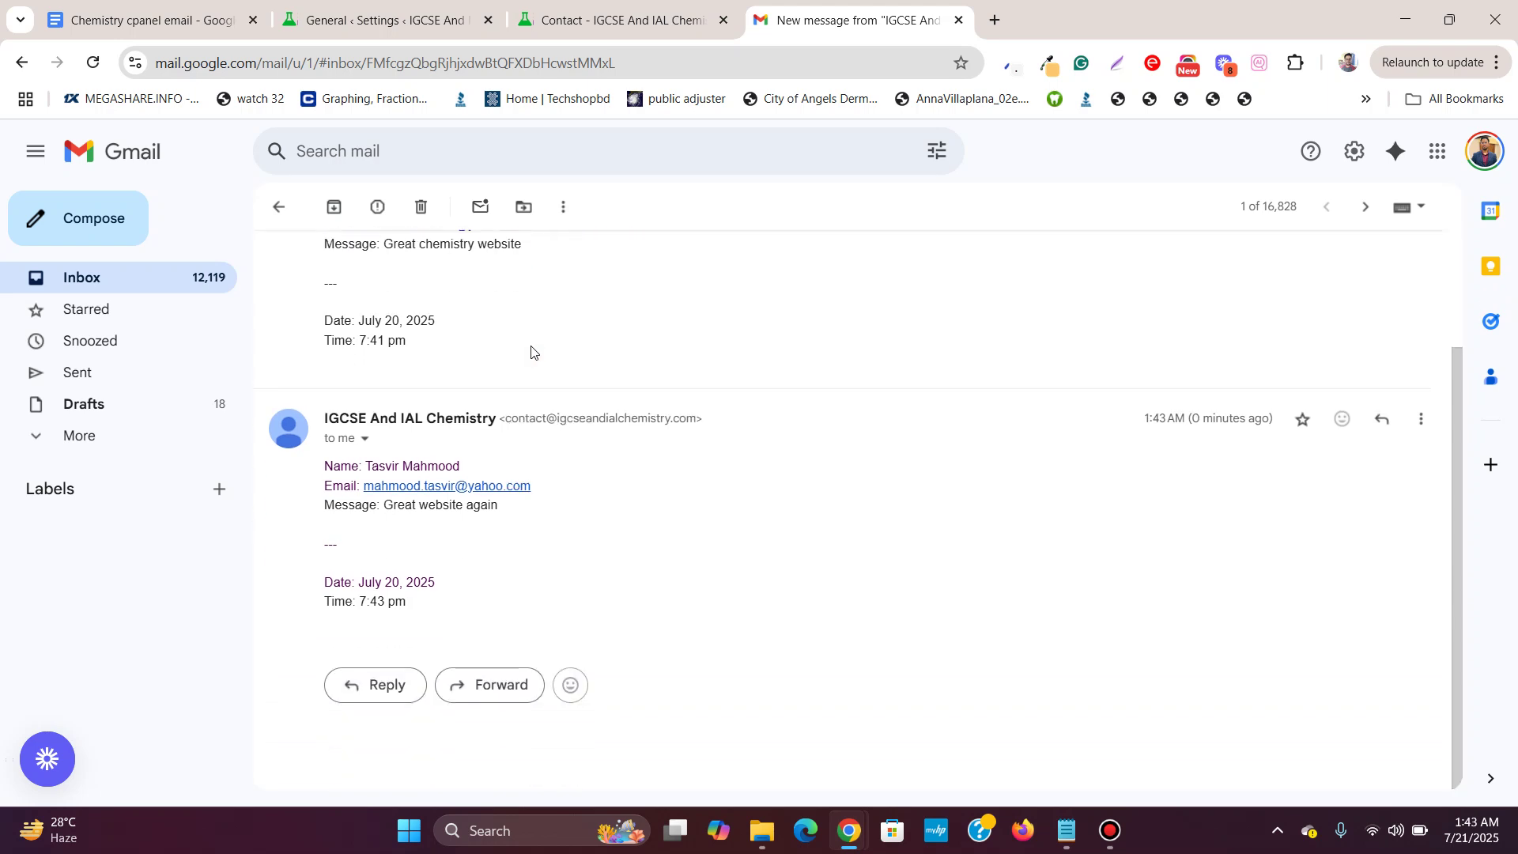
scroll(528, 349, "up", 3)
left_click(642, 19)
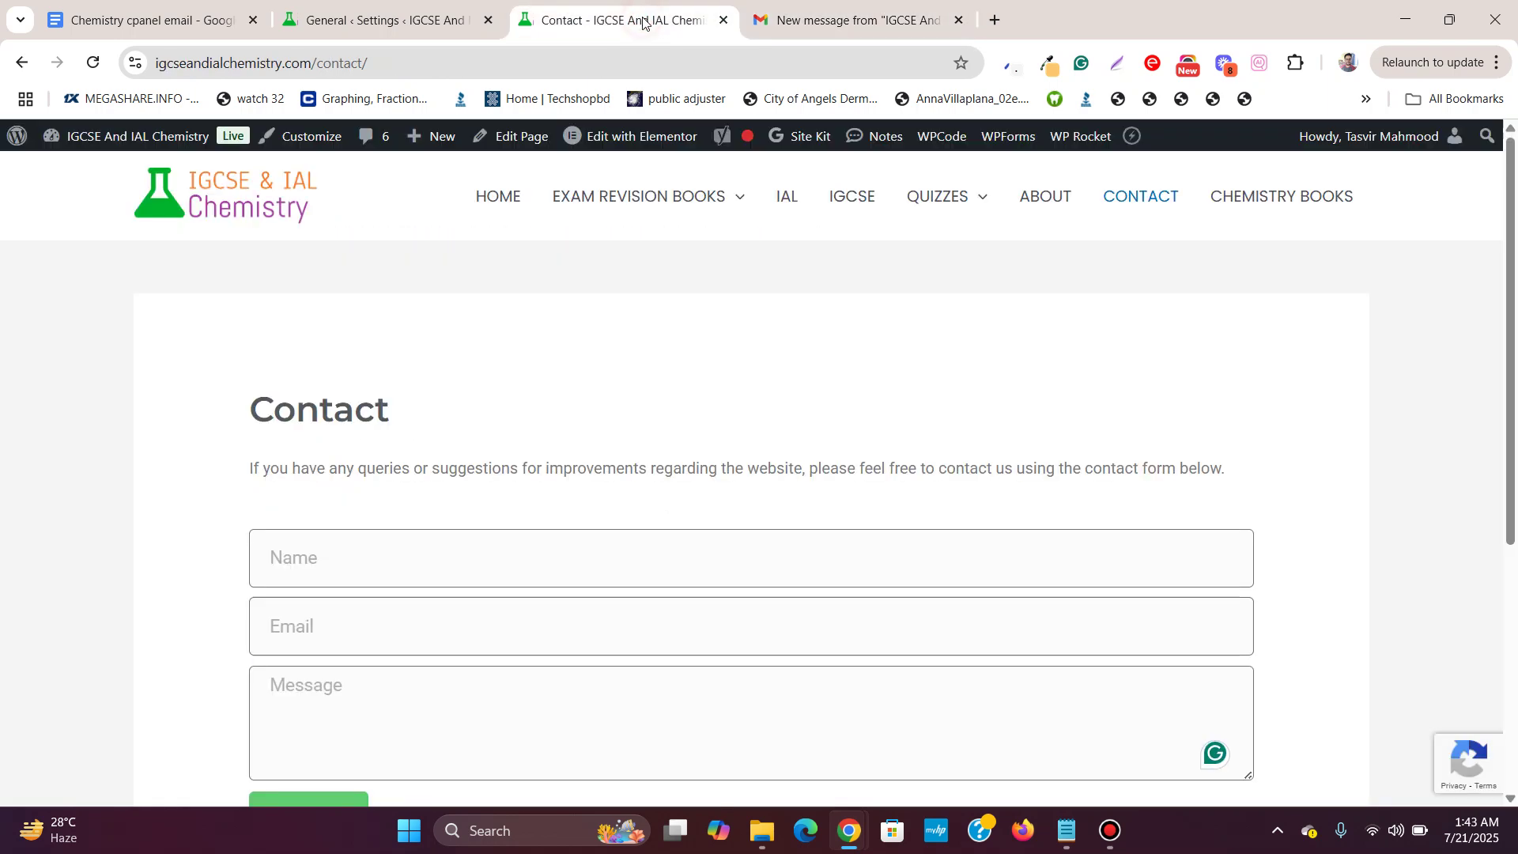